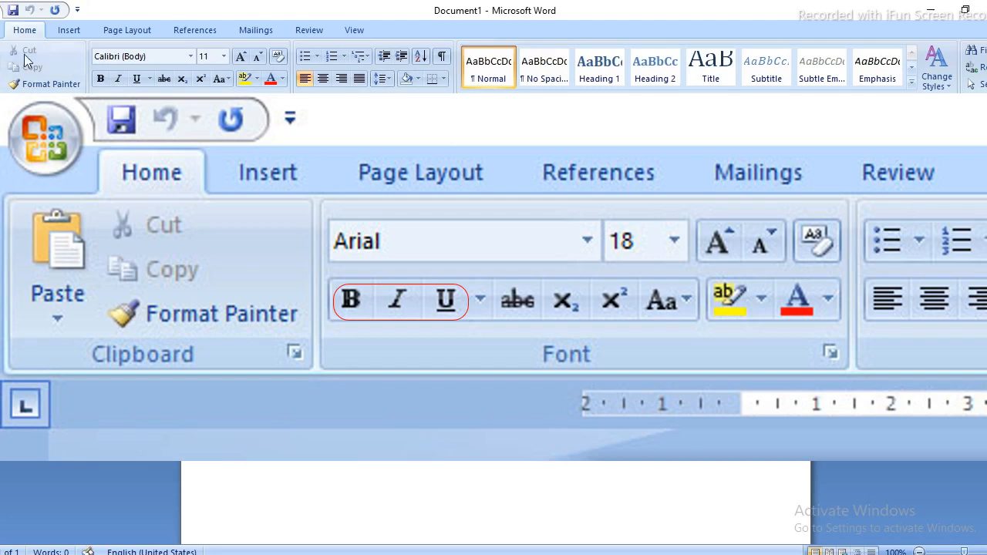
Type the title 'CURRICULUM - VITAE' at the top of the page.
{"action": "left_click", "coordinate": [187, 63]}
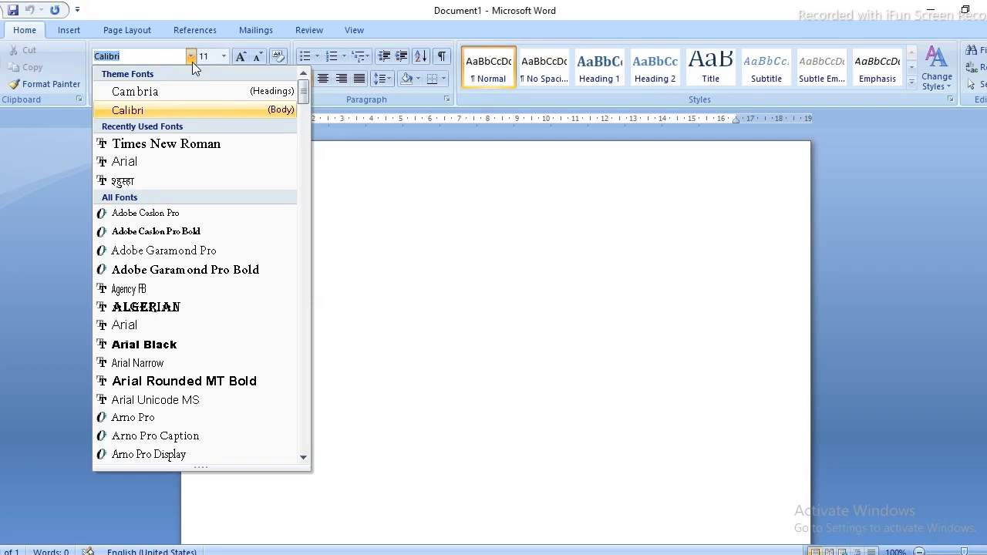
{"action": "left_click", "coordinate": [192, 62]}
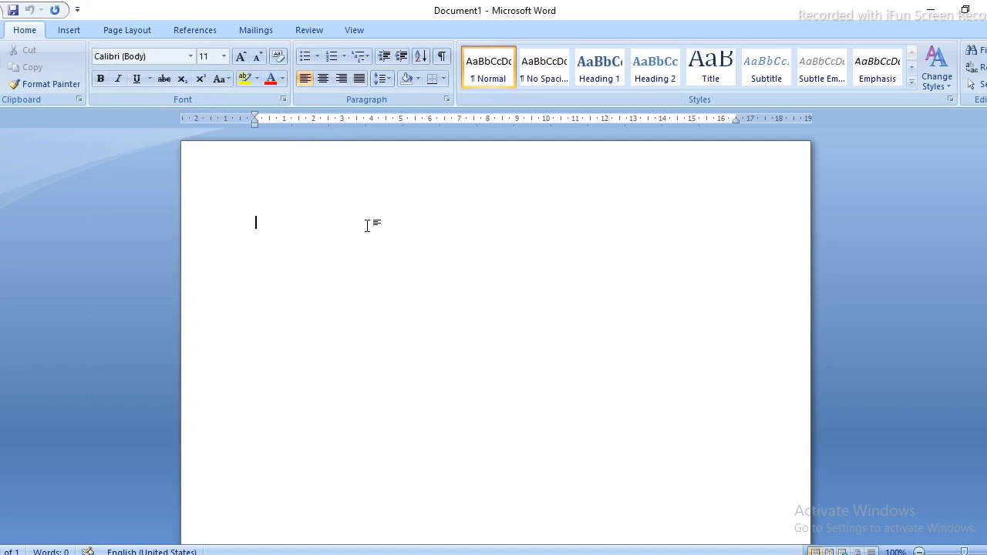
{"action": "type", "text": "CURRICULUM"}
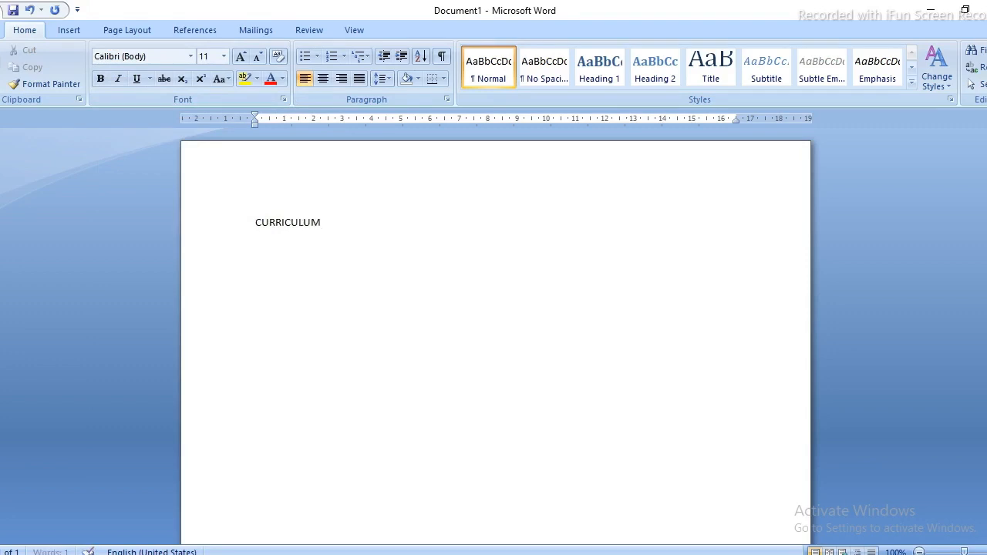
{"action": "type", "text": " - VITAE"}
Make the title bold and leave it selected.
{"action": "triple_click", "coordinate": [368, 225]}
{"action": "key", "text": "ctrl+b"}
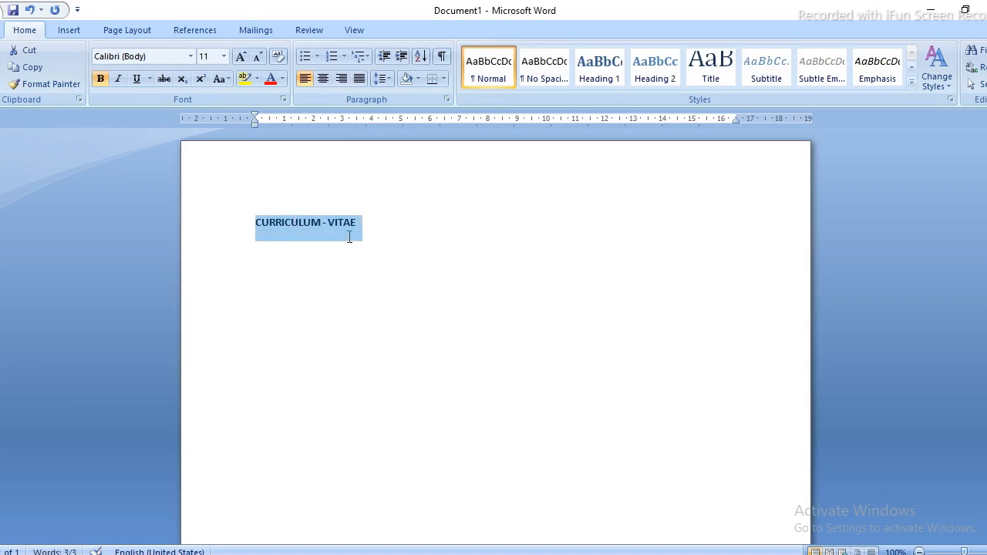
{"action": "left_click", "coordinate": [355, 229]}
{"action": "left_click_drag", "start_coordinate": [357, 228], "coordinate": [256, 231]}
{"action": "left_click", "coordinate": [345, 229]}
{"action": "left_click", "coordinate": [357, 233]}
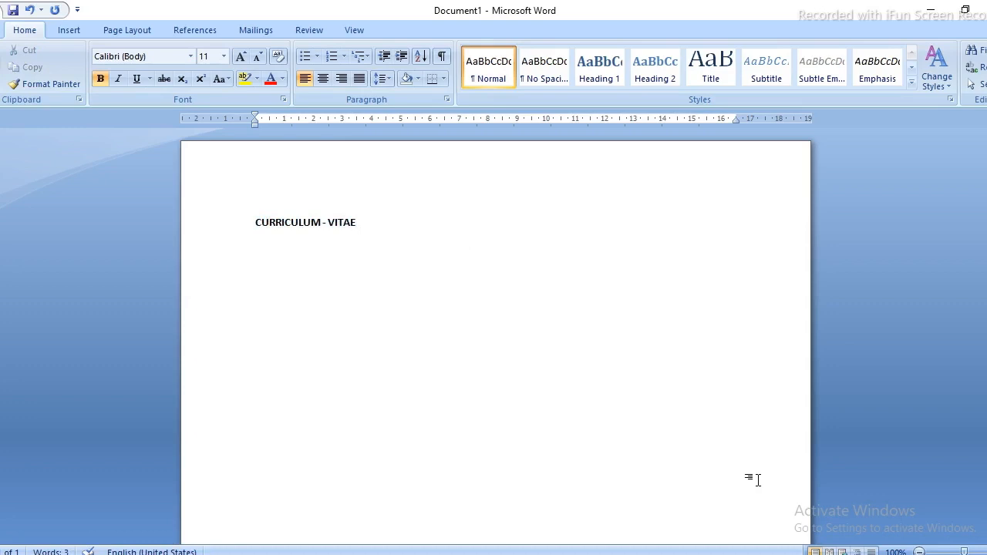
{"action": "key", "text": "ctrl+shift+Left"}
{"action": "key", "text": "ctrl+shift+Left"}
{"action": "key", "text": "ctrl+shift+Left"}
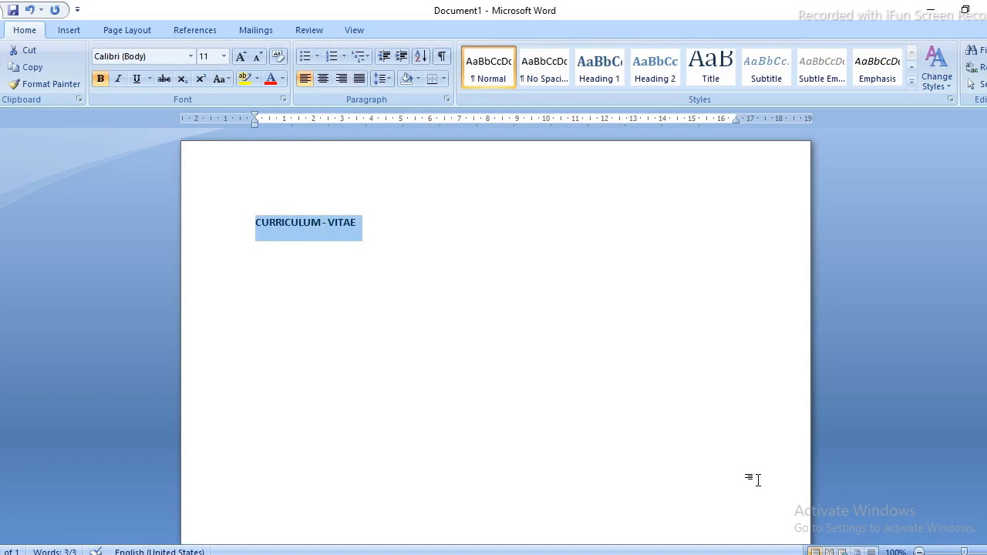
Make the title 16 pt, centered, bold and underlined.
{"action": "left_click", "coordinate": [223, 57]}
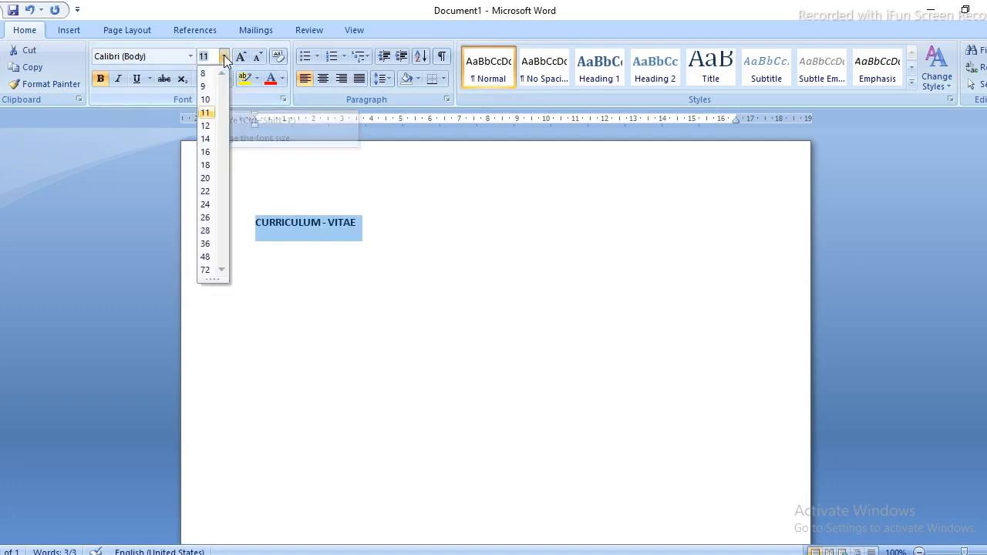
{"action": "left_click", "coordinate": [216, 155]}
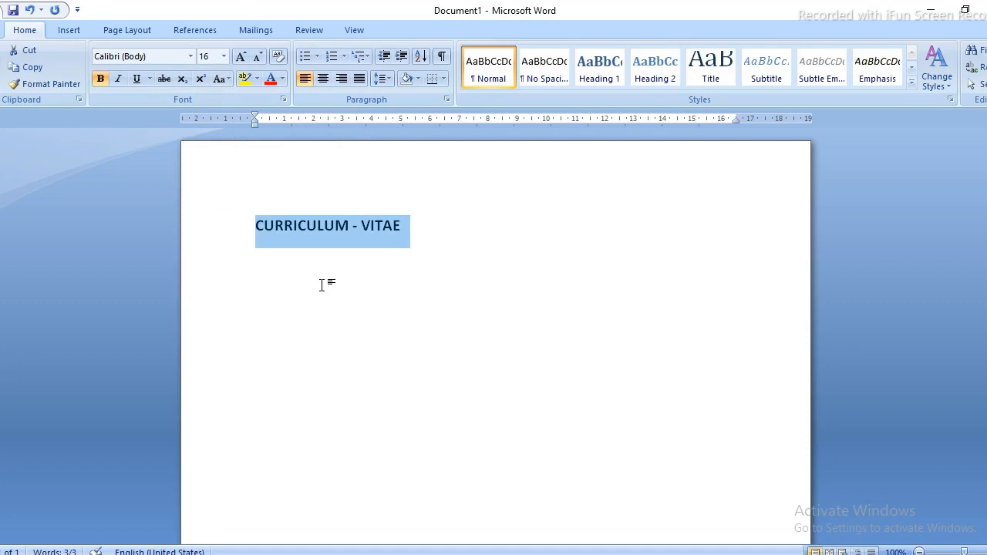
{"action": "left_click", "coordinate": [325, 84]}
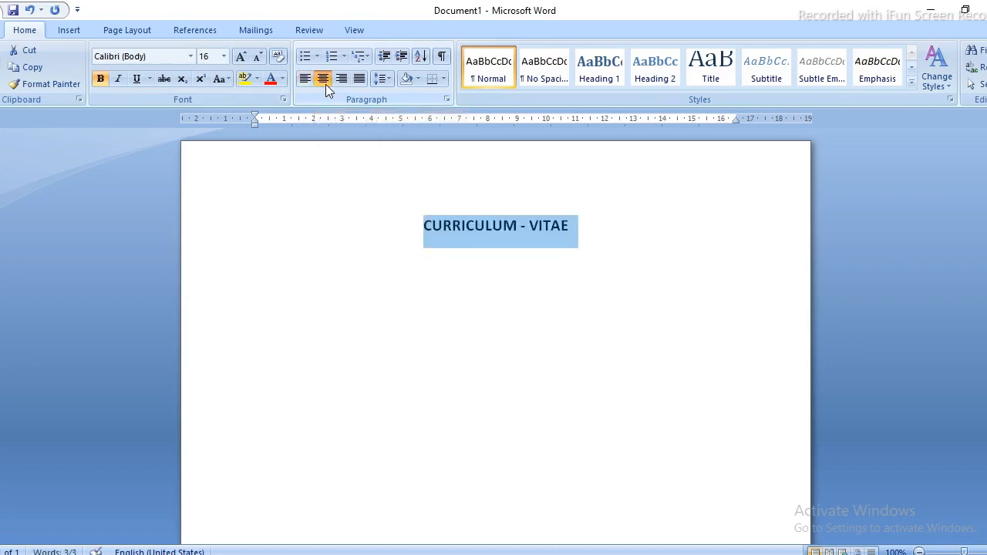
{"action": "left_click", "coordinate": [431, 231]}
{"action": "left_click_drag", "start_coordinate": [424, 227], "coordinate": [554, 224]}
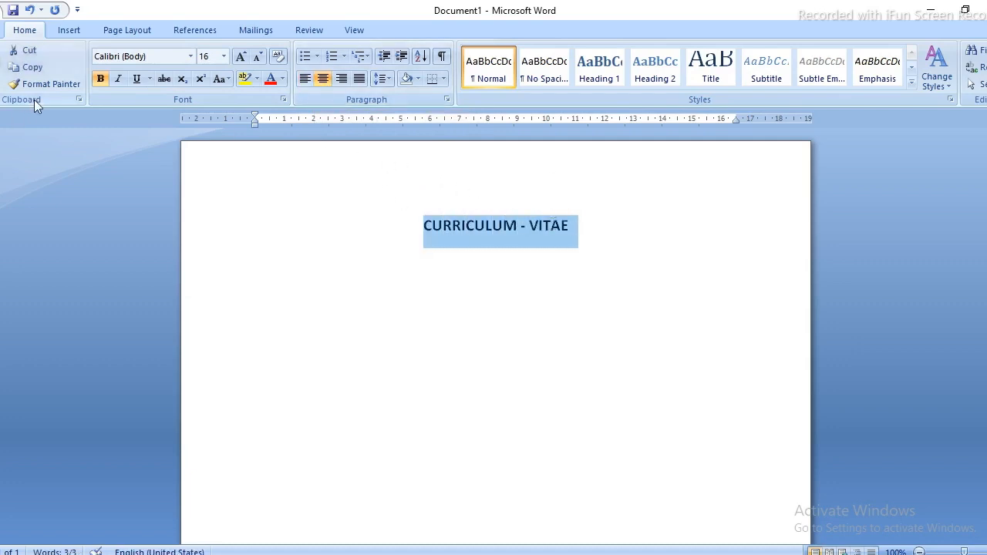
{"action": "left_click", "coordinate": [103, 80]}
{"action": "left_click", "coordinate": [103, 80]}
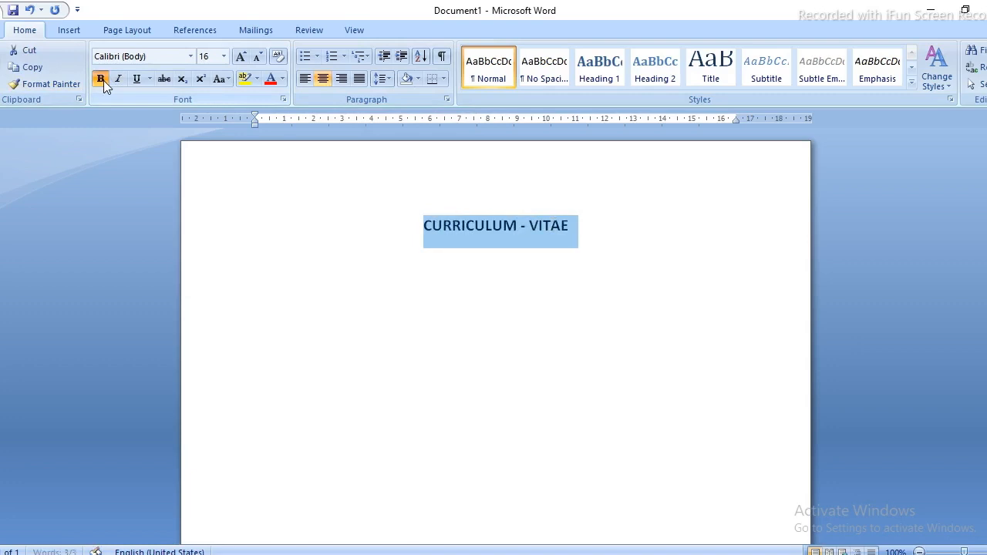
{"action": "left_click", "coordinate": [117, 80]}
{"action": "left_click", "coordinate": [136, 80]}
Change the title font to Times New Roman.
{"action": "left_click", "coordinate": [577, 228]}
{"action": "triple_click", "coordinate": [577, 228]}
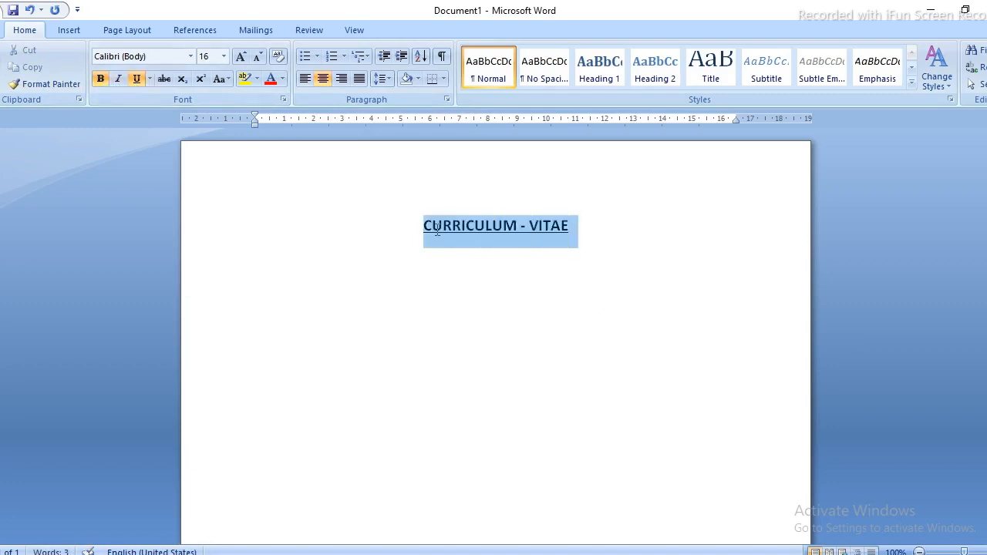
{"action": "left_click", "coordinate": [136, 55]}
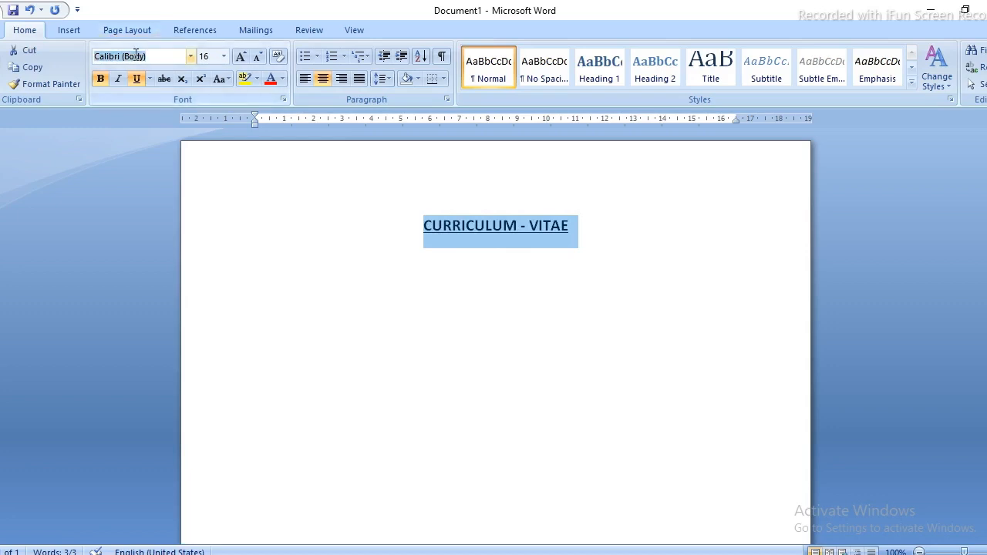
{"action": "type", "text": "Times New Roman"}
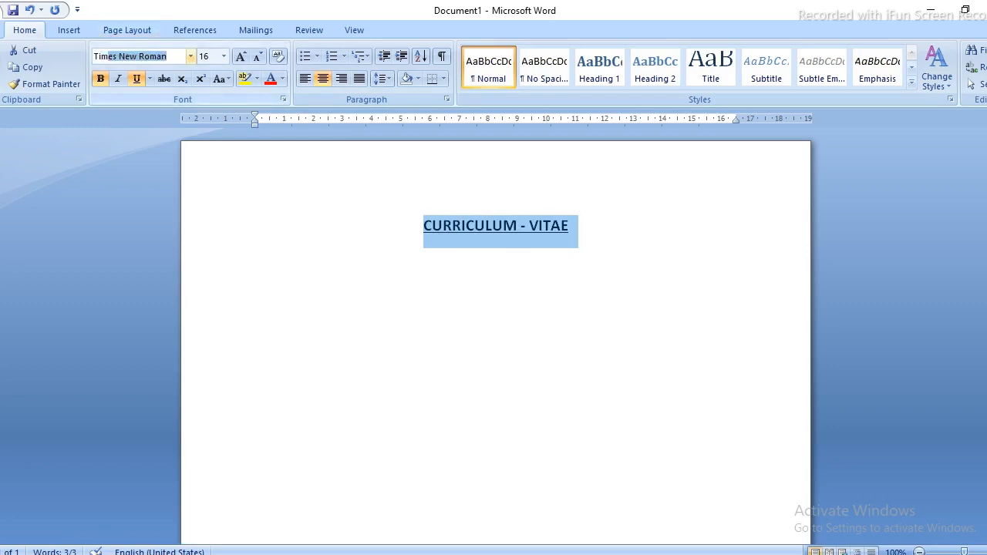
{"action": "key", "text": "Return"}
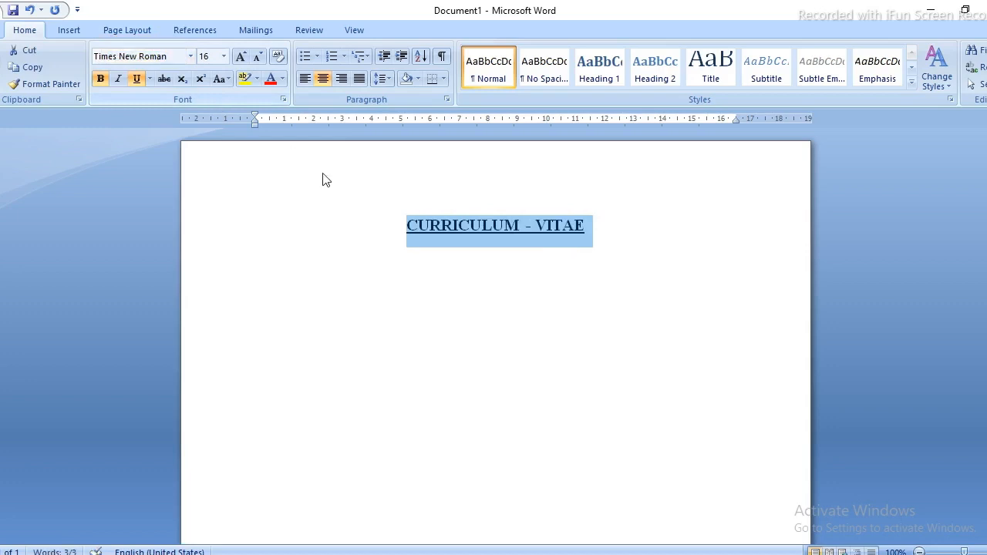
Start a new left-aligned line below the title with bold and underline off.
{"action": "left_click", "coordinate": [619, 236]}
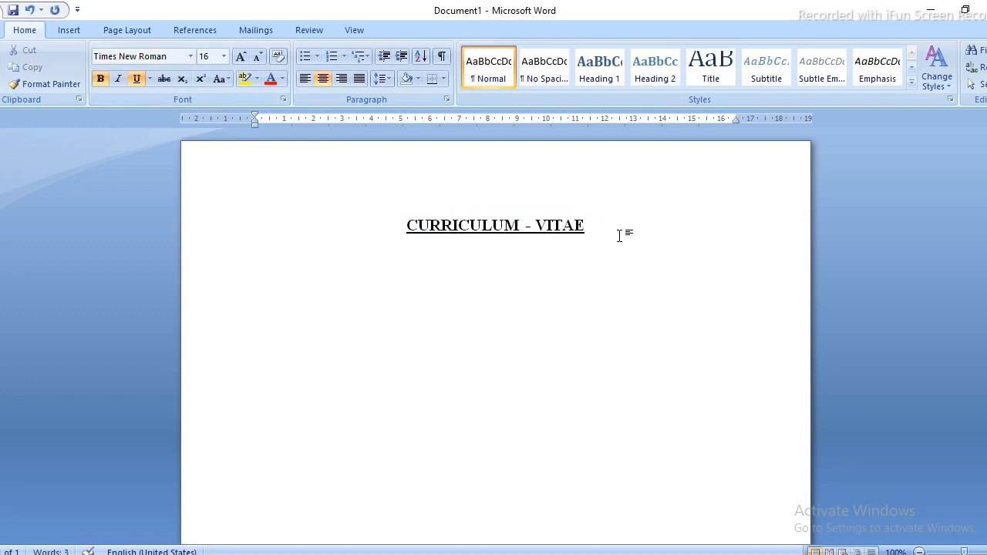
{"action": "key", "text": "Return"}
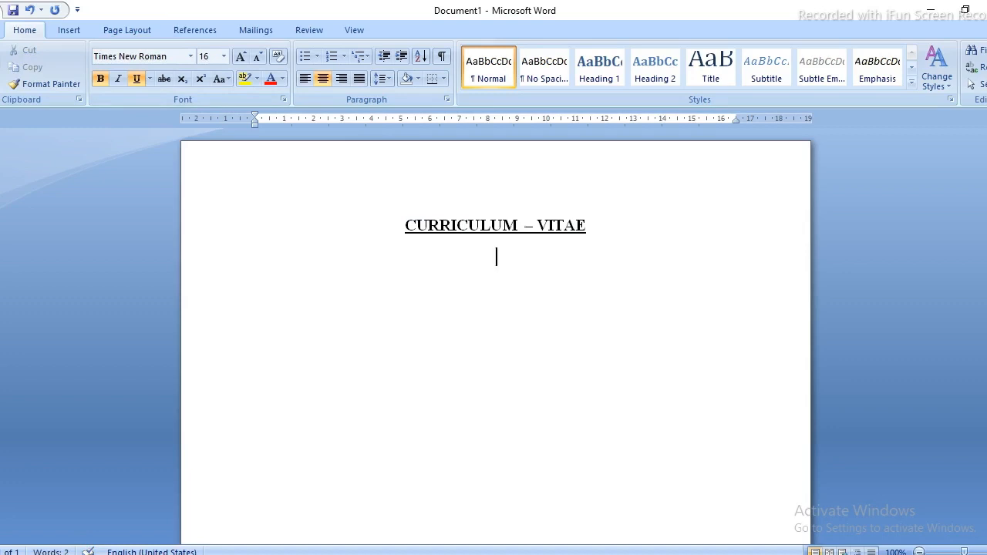
{"action": "left_click", "coordinate": [137, 79]}
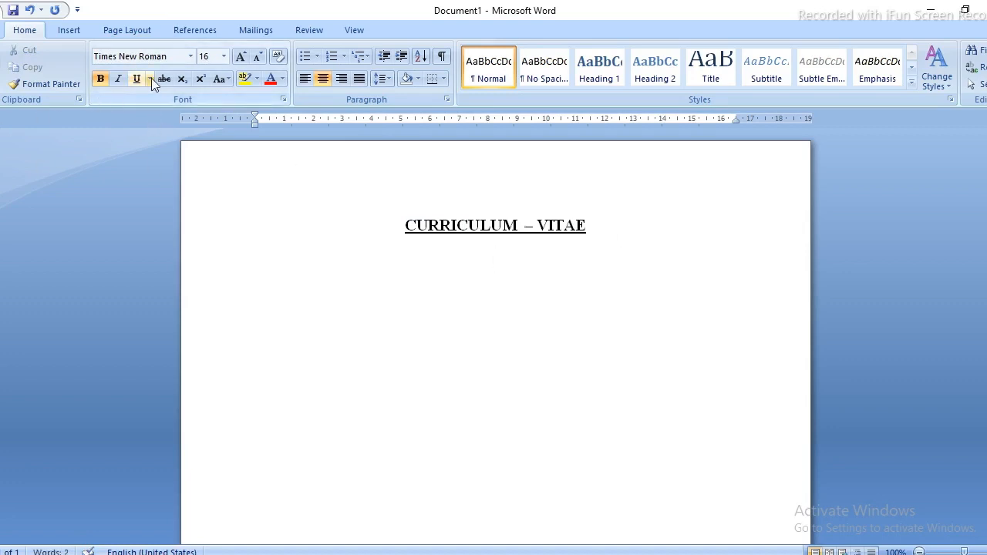
{"action": "left_click", "coordinate": [100, 78]}
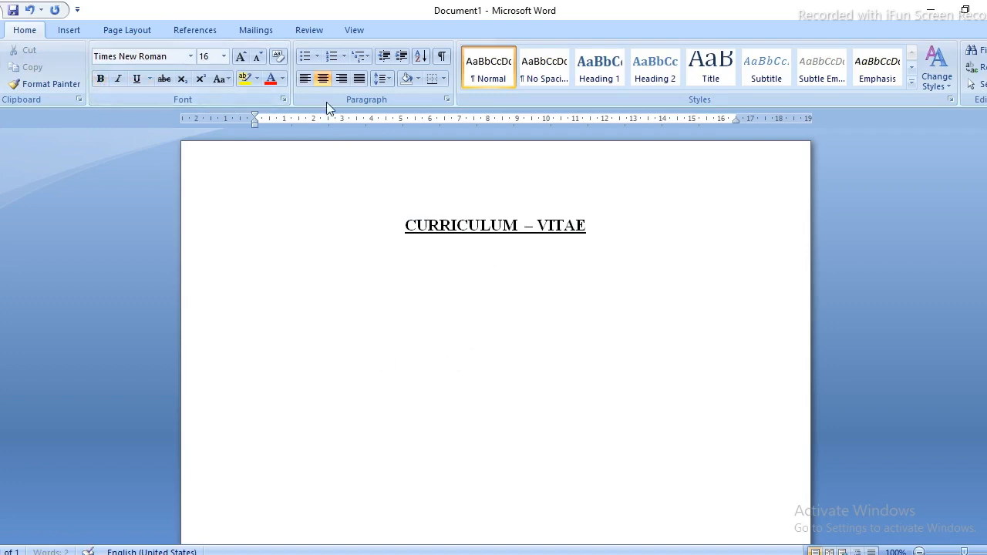
{"action": "left_click", "coordinate": [304, 81]}
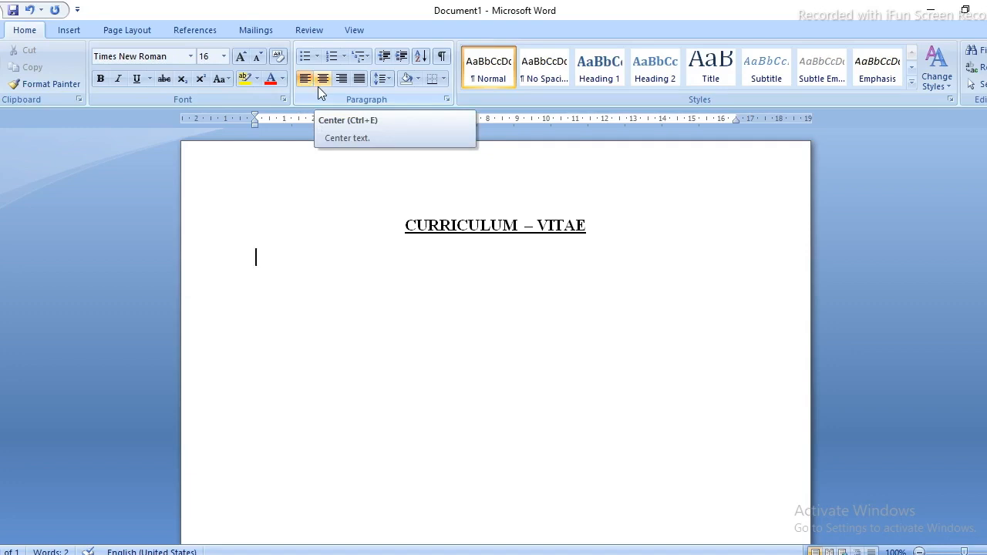
Type the person's name with a blank line above it, then tab right for the address.
{"action": "type", "text": "DEEPAK"}
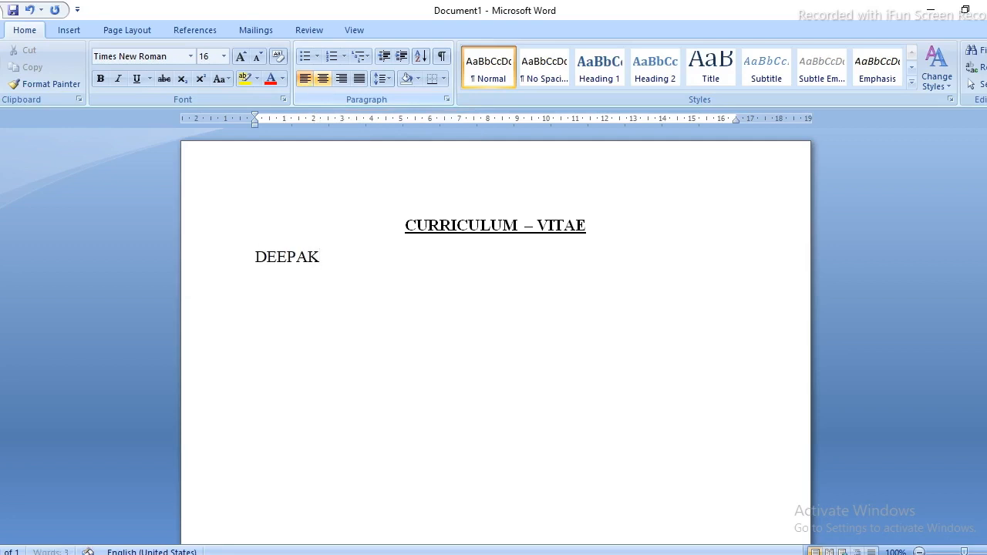
{"action": "key", "text": "Tab"}
{"action": "key", "text": "Tab"}
{"action": "key", "text": "Tab"}
{"action": "key", "text": "Tab"}
{"action": "key", "text": "Tab"}
{"action": "key", "text": "Tab"}
{"action": "key", "text": "Tab"}
{"action": "key", "text": "BackSpace"}
{"action": "key", "text": "BackSpace"}
{"action": "key", "text": "BackSpace"}
{"action": "key", "text": "BackSpace"}
{"action": "key", "text": "BackSpace"}
{"action": "key", "text": "BackSpace"}
{"action": "key", "text": "Home"}
{"action": "key", "text": "Return"}
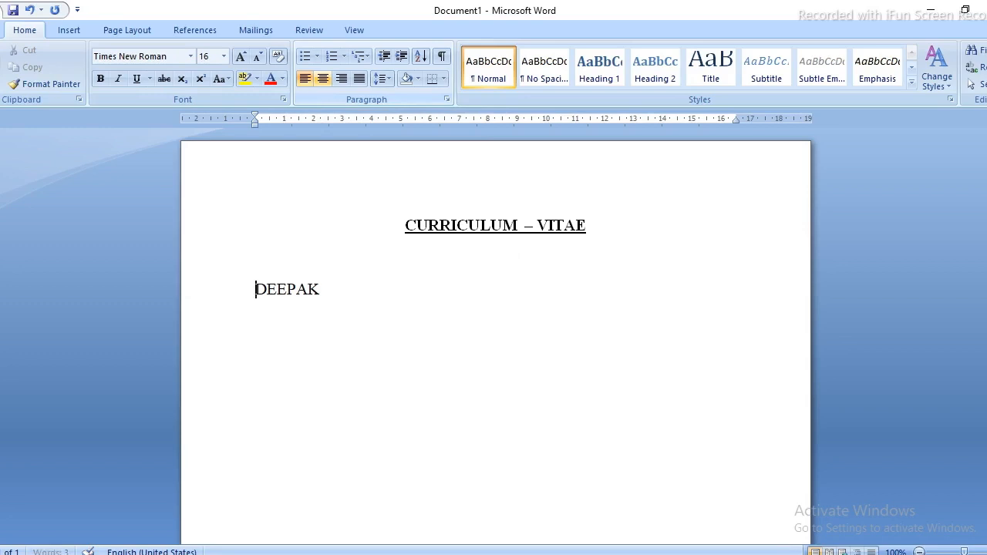
{"action": "key", "text": "End"}
{"action": "key", "text": "Tab"}
{"action": "key", "text": "Tab"}
{"action": "key", "text": "Tab"}
{"action": "key", "text": "Tab"}
{"action": "key", "text": "Tab"}
{"action": "key", "text": "Tab"}
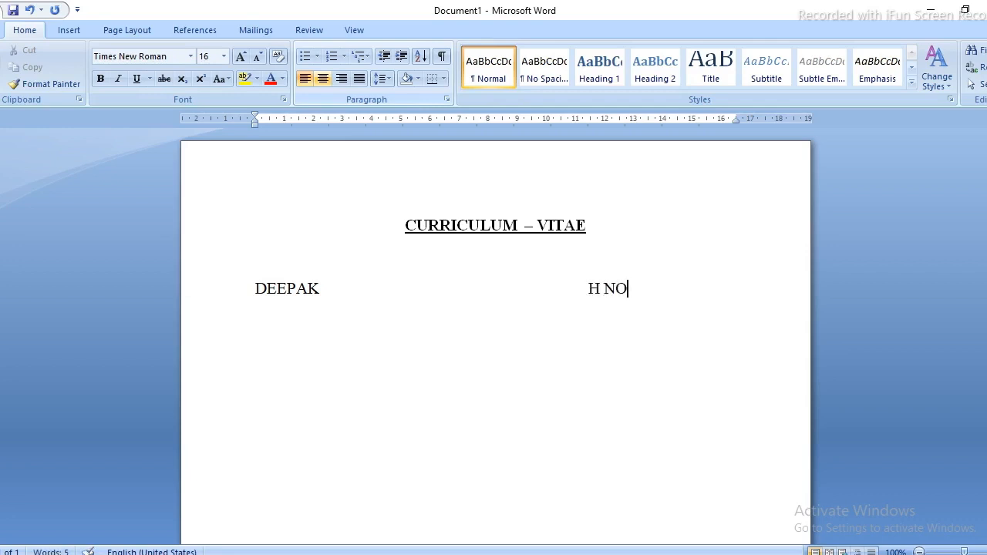
Type the house-number label and number beside the name, setting that line to 14 pt.
{"action": "key", "text": "ctrl+shift+Left"}
{"action": "key", "text": "ctrl+shift+Left"}
{"action": "key", "text": "ctrl+shift+Left"}
{"action": "key", "text": "ctrl+shift+Left"}
{"action": "key", "text": "ctrl+shift+Left"}
{"action": "key", "text": "ctrl+shift+Left"}
{"action": "key", "text": "ctrl+shift+Left"}
{"action": "key", "text": "ctrl+shift+Left"}
{"action": "key", "text": "ctrl+shift+Left"}
{"action": "key", "text": "ctrl+shift+Left"}
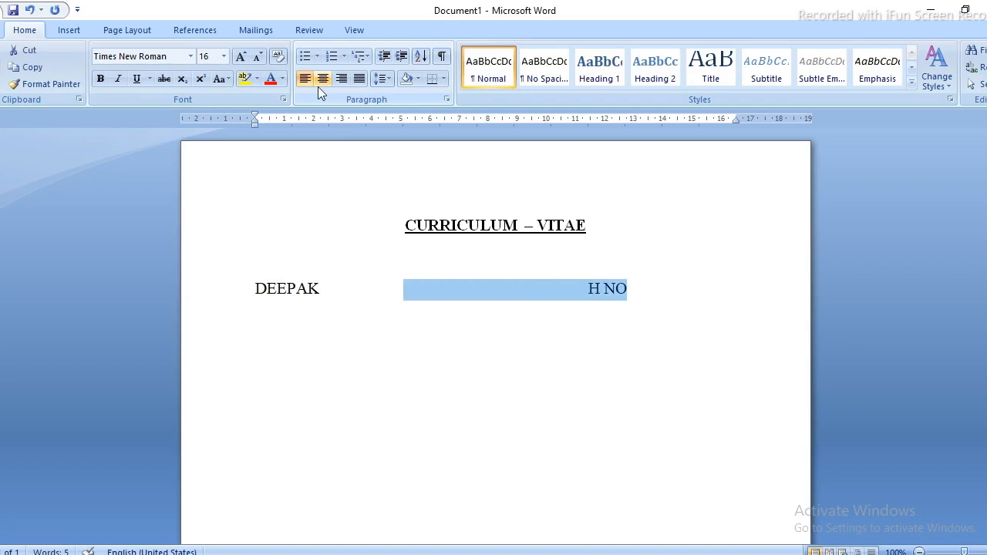
{"action": "key", "text": "shift+Right"}
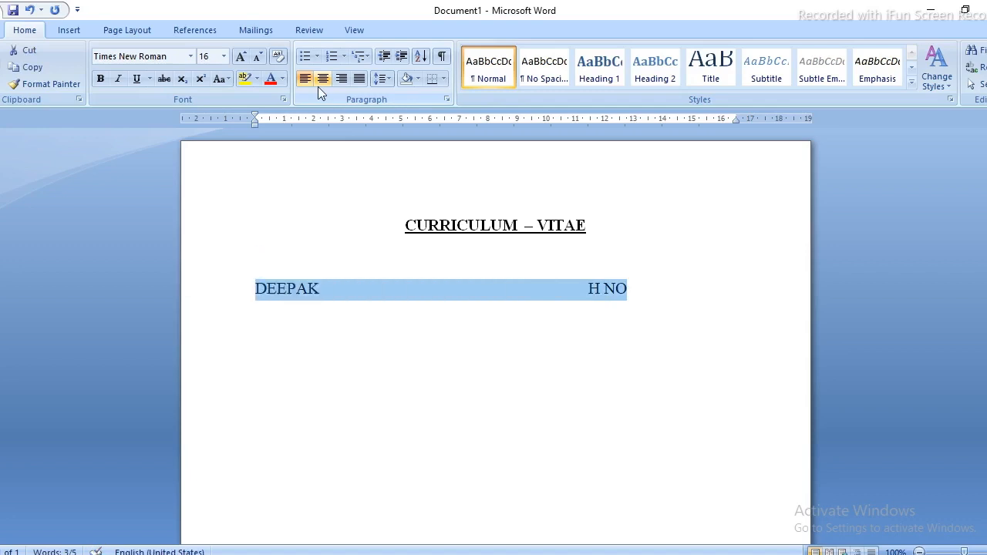
{"action": "key", "text": "ctrl+shift+comma"}
{"action": "key", "text": "Right"}
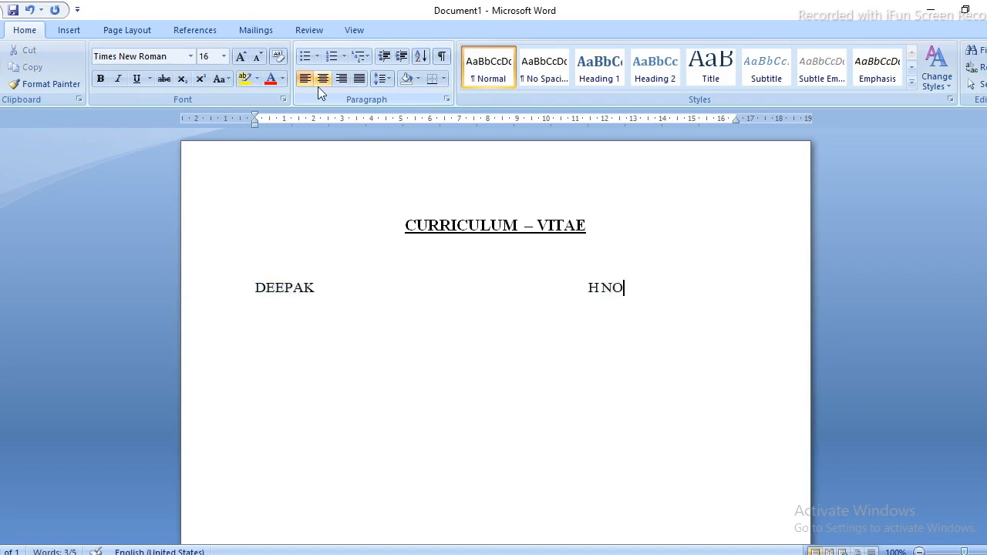
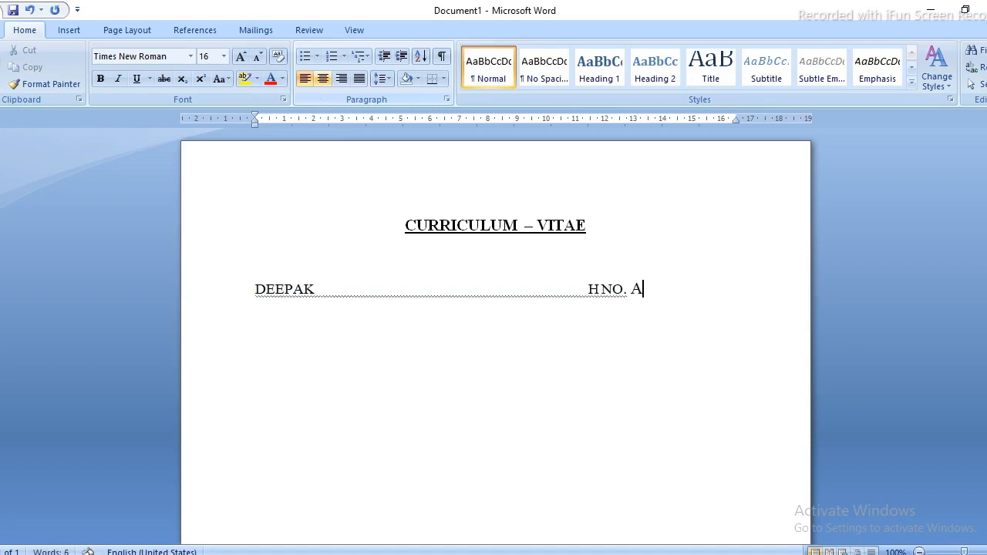
{"action": "key", "text": "shift+Left"}
{"action": "key", "text": "shift+Left"}
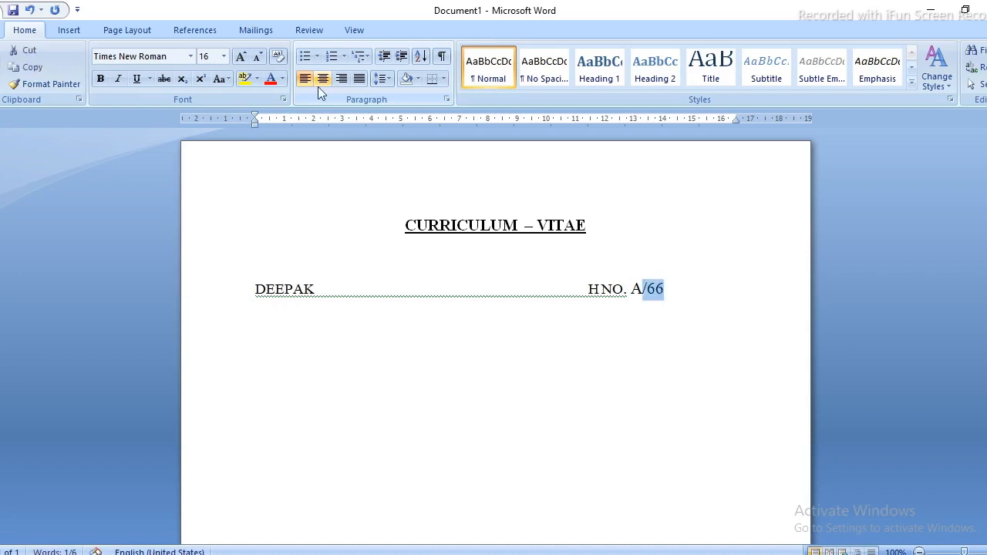
{"action": "key", "text": "shift+Left"}
{"action": "key", "text": "shift+Left"}
{"action": "key", "text": "ctrl+shift+comma"}
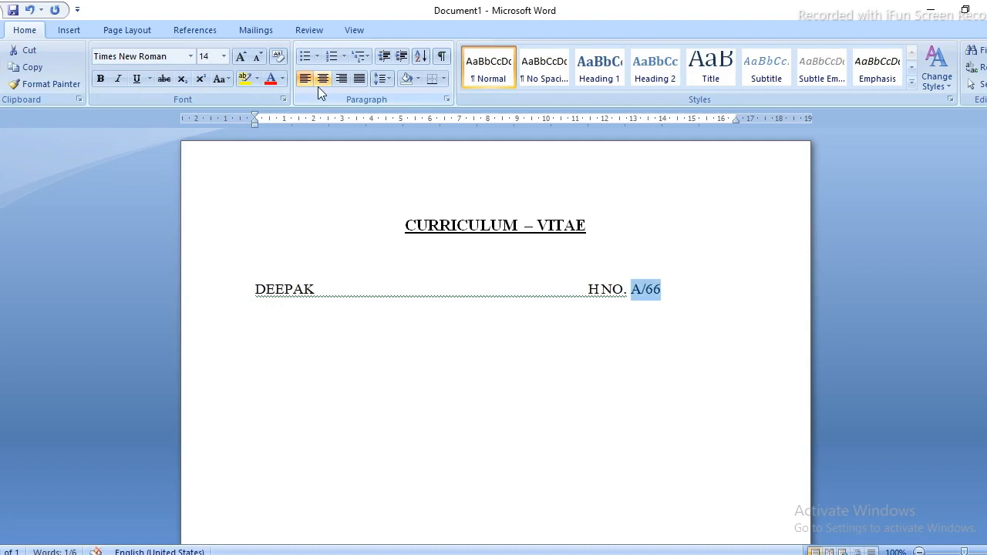
{"action": "key", "text": "Right"}
Set the trailing blank text to 14 pt, remove the empty line, and finish the first address line.
{"action": "key", "text": "shift+Down"}
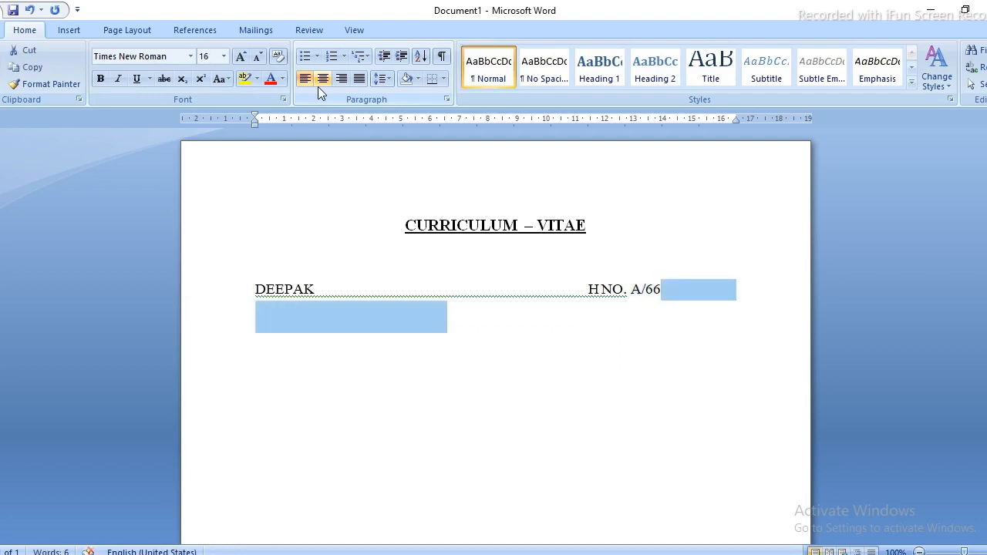
{"action": "key", "text": "ctrl+shift+comma"}
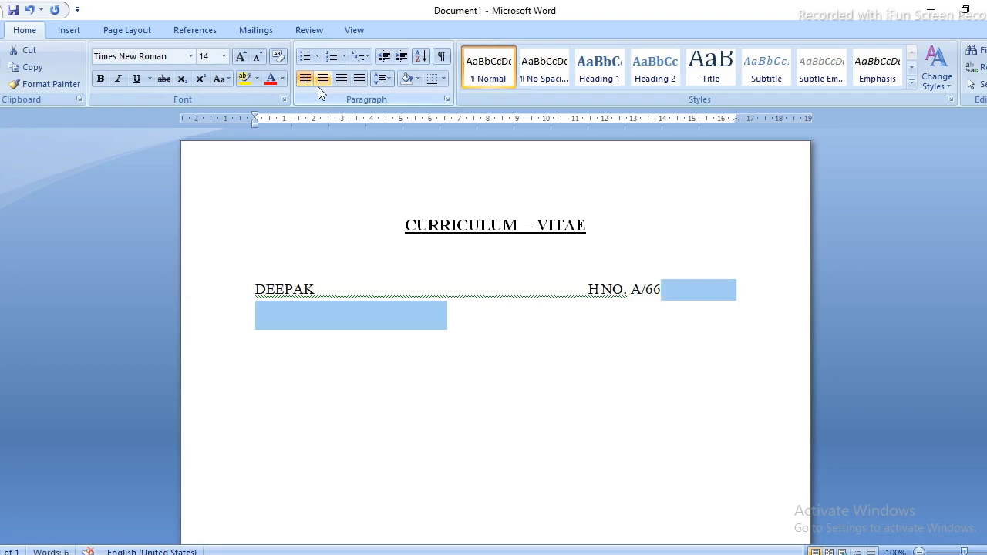
{"action": "key", "text": "Right"}
{"action": "key", "text": "BackSpace"}
{"action": "key", "text": "BackSpace"}
{"action": "key", "text": "BackSpace"}
{"action": "key", "text": "BackSpace"}
{"action": "key", "text": "BackSpace"}
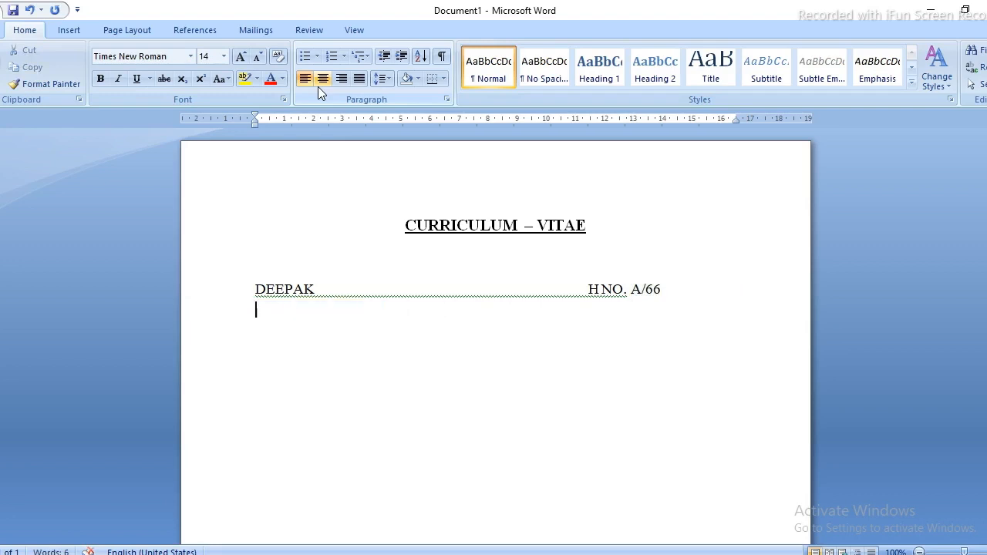
{"action": "key", "text": "BackSpace"}
{"action": "type", "text": "g"}
{"action": "key", "text": "BackSpace"}
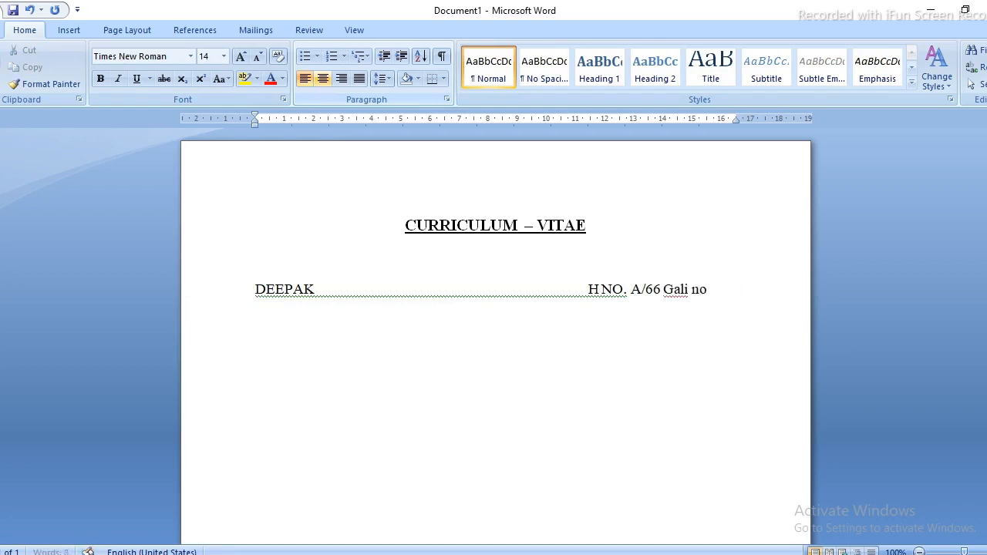
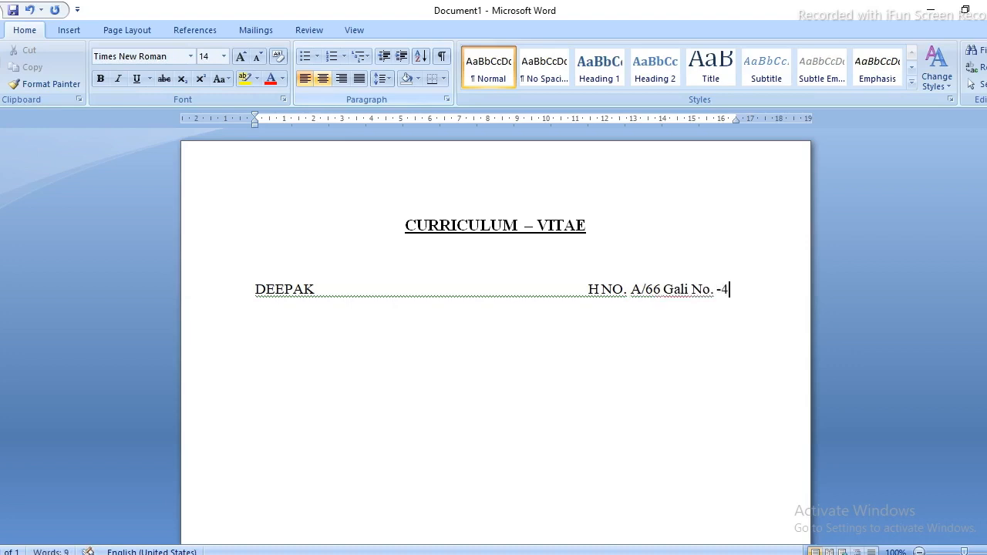
Start a new line below the address, clearing stray tabs and empty lines.
{"action": "key", "text": "Return"}
{"action": "key", "text": "Tab"}
{"action": "key", "text": "Tab"}
{"action": "key", "text": "Tab"}
{"action": "key", "text": "Tab"}
{"action": "key", "text": "Tab"}
{"action": "key", "text": "Tab"}
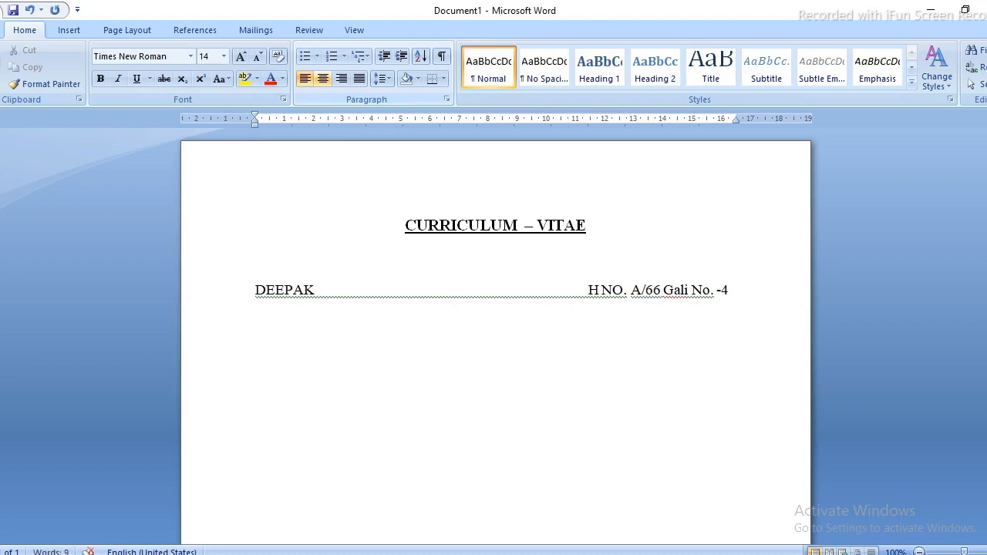
{"action": "key", "text": "BackSpace"}
{"action": "key", "text": "BackSpace"}
{"action": "key", "text": "BackSpace"}
{"action": "key", "text": "BackSpace"}
{"action": "key", "text": "BackSpace"}
{"action": "key", "text": "BackSpace"}
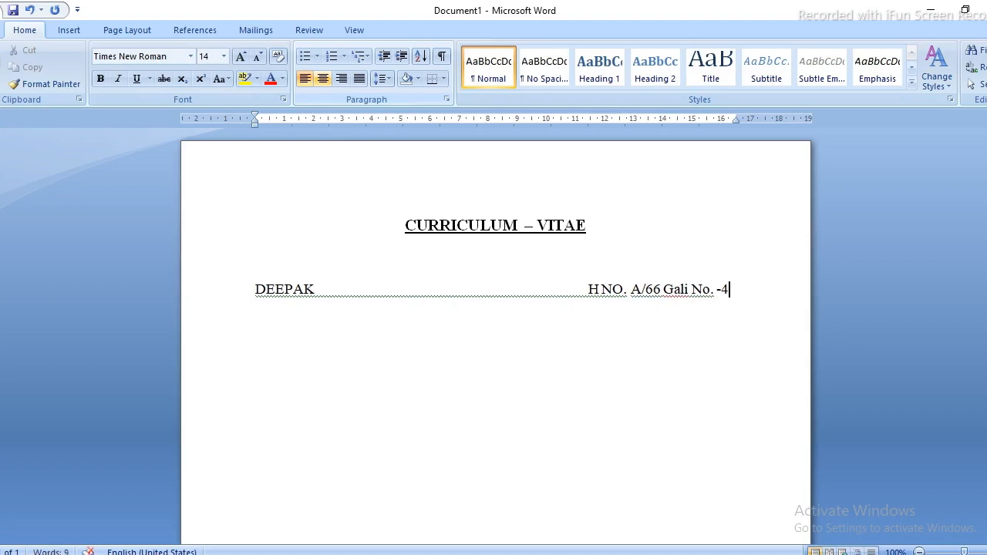
{"action": "key", "text": "Tab"}
{"action": "key", "text": "Tab"}
{"action": "key", "text": "Tab"}
{"action": "key", "text": "Tab"}
{"action": "key", "text": "Tab"}
{"action": "key", "text": "Tab"}
{"action": "key", "text": "Tab"}
{"action": "key", "text": "BackSpace"}
{"action": "key", "text": "BackSpace"}
{"action": "key", "text": "BackSpace"}
{"action": "key", "text": "BackSpace"}
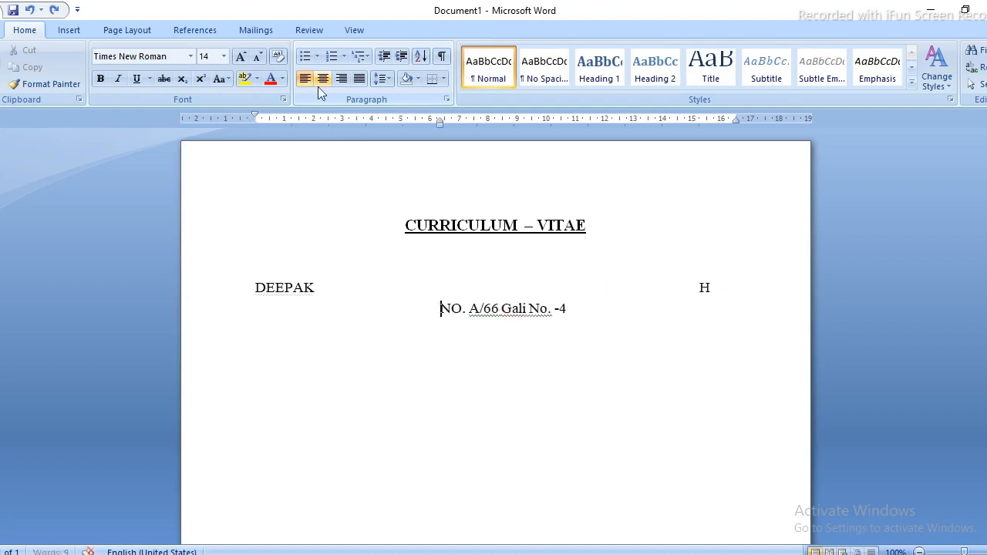
{"action": "key", "text": "BackSpace"}
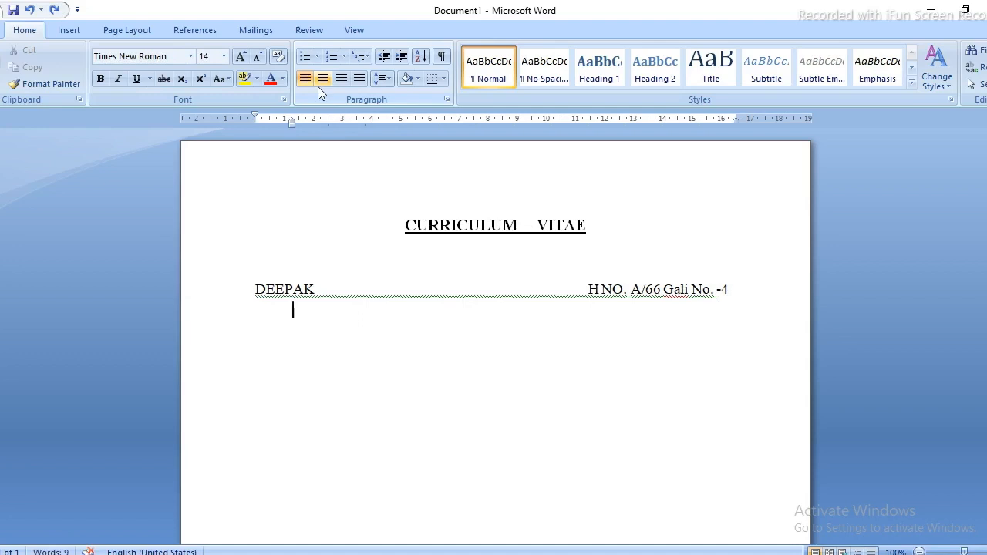
{"action": "key", "text": "BackSpace"}
{"action": "key", "text": "BackSpace"}
{"action": "key", "text": "Return"}
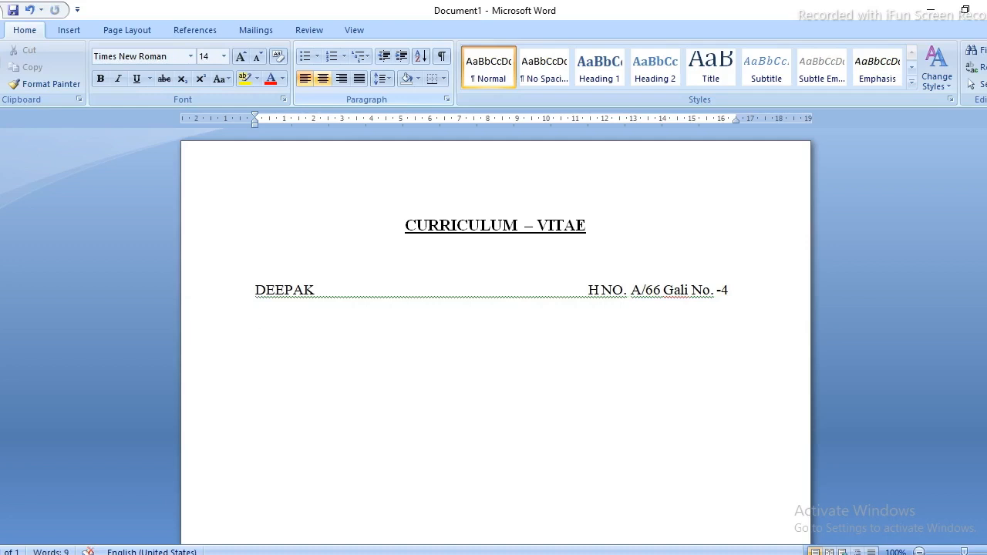
Type the road name on the new line.
{"action": "type", "text": "sh"}
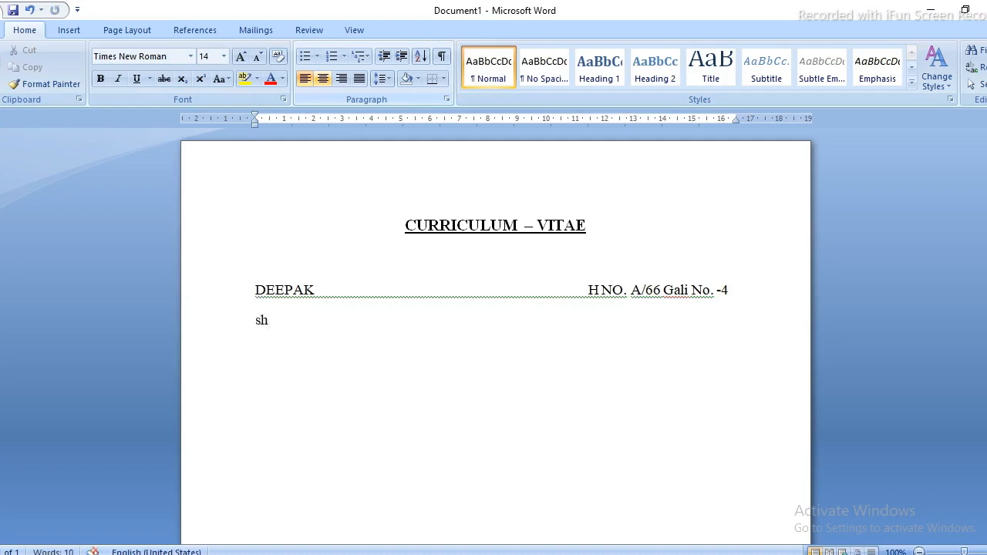
{"action": "key", "text": "BackSpace"}
{"action": "key", "text": "BackSpace"}
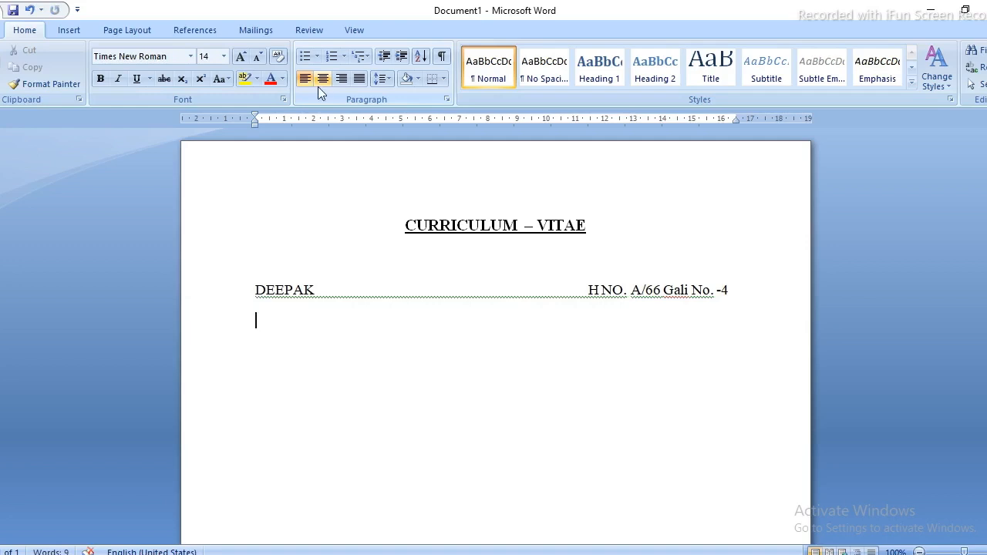
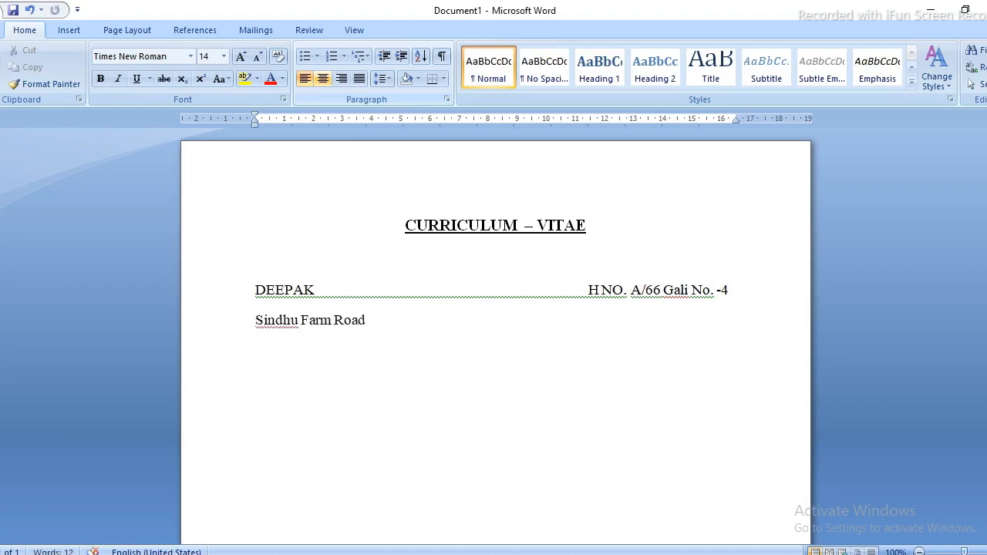
Indent the road line one tab stop and check the tab spacing on the first address line.
{"action": "key", "text": "Home"}
{"action": "key", "text": "Tab"}
{"action": "key", "text": "Tab"}
{"action": "key", "text": "Tab"}
{"action": "key", "text": "Tab"}
{"action": "key", "text": "Tab"}
{"action": "key", "text": "Tab"}
{"action": "key", "text": "Tab"}
{"action": "key", "text": "Tab"}
{"action": "key", "text": "Tab"}
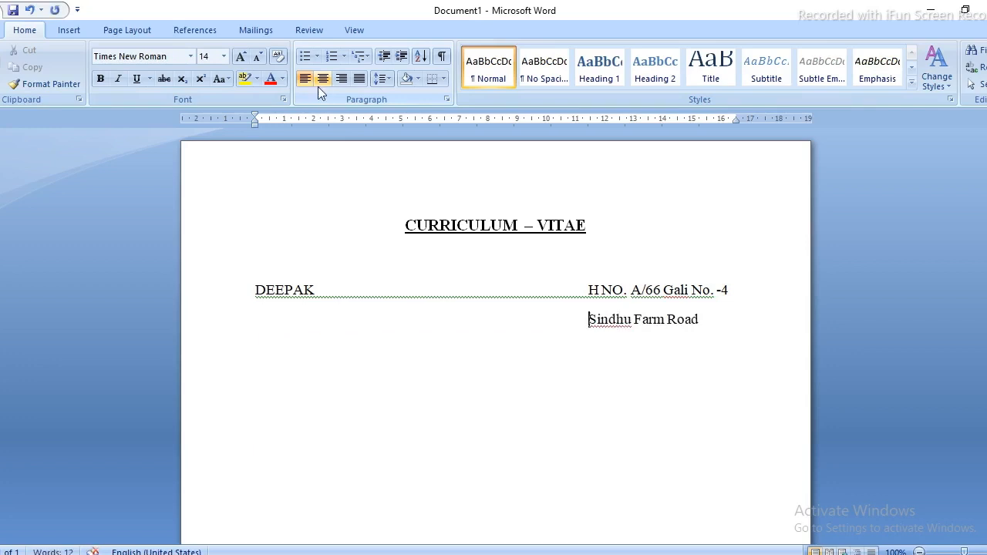
{"action": "key", "text": "Up"}
{"action": "key", "text": "Right"}
{"action": "key", "text": "Right"}
{"action": "key", "text": "Down"}
{"action": "key", "text": "Down"}
{"action": "key", "text": "Up"}
{"action": "key", "text": "shift+Right"}
{"action": "key", "text": "Right"}
{"action": "key", "text": "Right"}
Pull the road line up directly under the first address line and tab it into the address column.
{"action": "key", "text": "shift+Right"}
{"action": "key", "text": "shift+Right"}
{"action": "key", "text": "shift+Right"}
{"action": "key", "text": "shift+Right"}
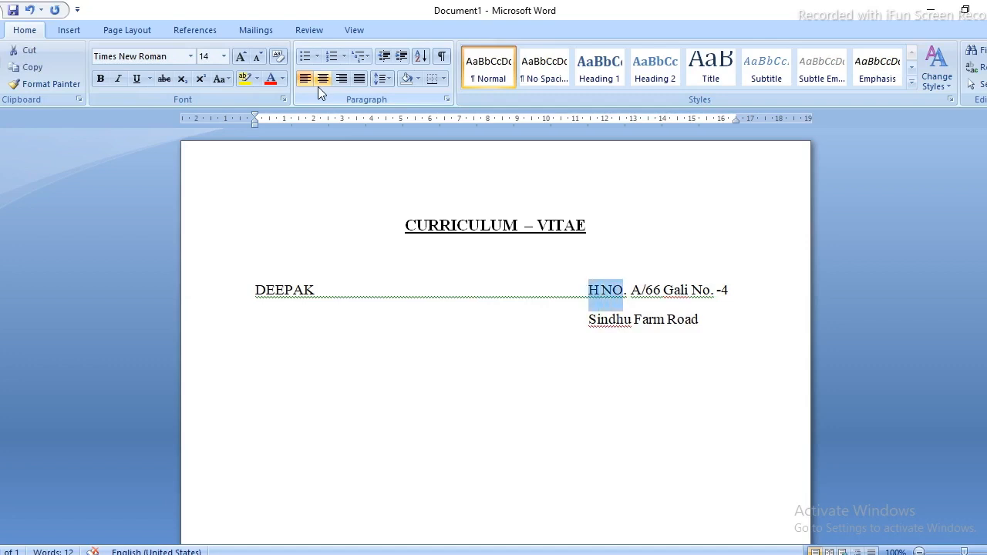
{"action": "key", "text": "ctrl+Right"}
{"action": "key", "text": "ctrl+Right"}
{"action": "key", "text": "ctrl+Right"}
{"action": "key", "text": "ctrl+Right"}
{"action": "key", "text": "ctrl+Right"}
{"action": "key", "text": "ctrl+Right"}
{"action": "key", "text": "ctrl+Right"}
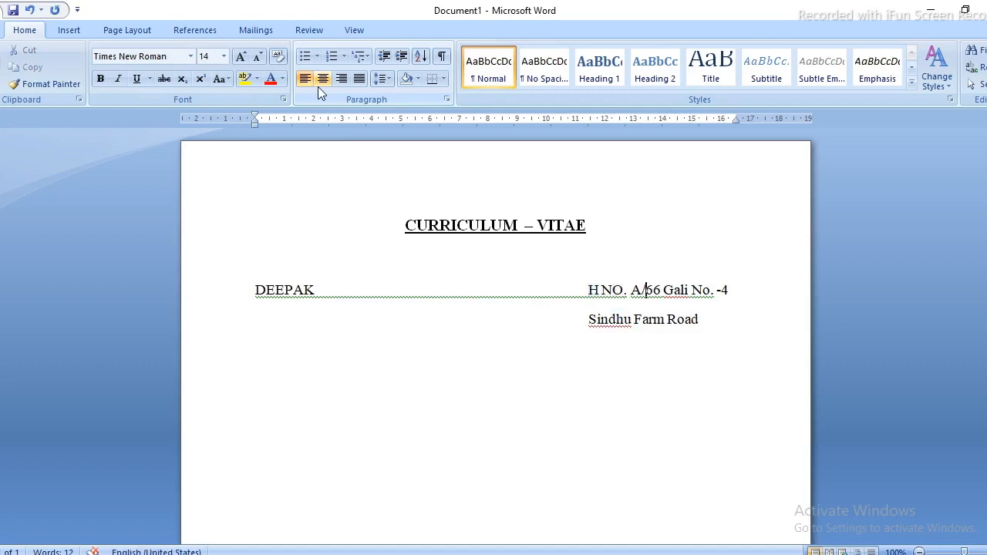
{"action": "key", "text": "Right"}
{"action": "key", "text": "Right"}
{"action": "key", "text": "Delete"}
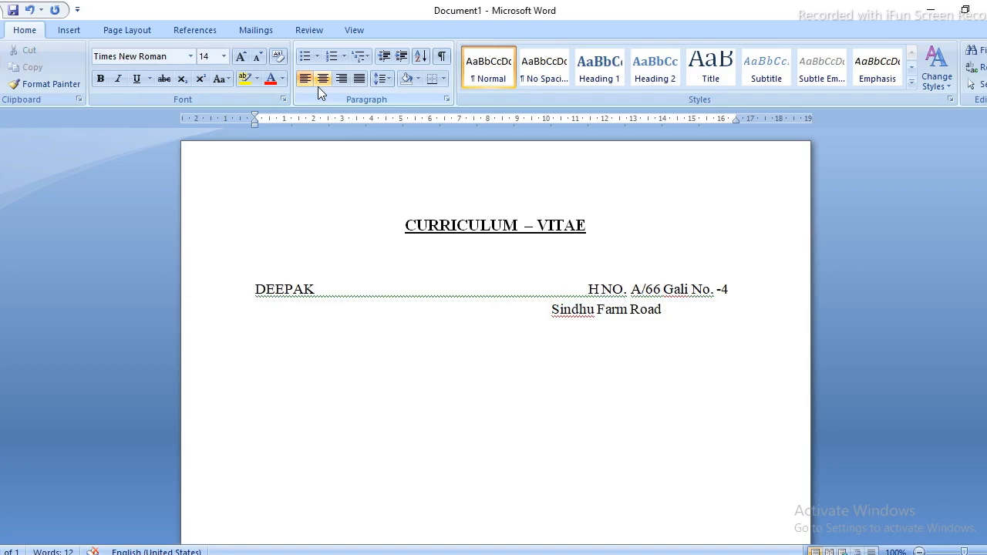
{"action": "key", "text": "Down"}
{"action": "key", "text": "Left"}
{"action": "key", "text": "Left"}
{"action": "key", "text": "Left"}
{"action": "key", "text": "Left"}
{"action": "key", "text": "Left"}
{"action": "key", "text": "Left"}
{"action": "key", "text": "Left"}
{"action": "key", "text": "Left"}
{"action": "key", "text": "Left"}
{"action": "key", "text": "Left"}
{"action": "key", "text": "Left"}
{"action": "key", "text": "Left"}
{"action": "key", "text": "Left"}
{"action": "key", "text": "Left"}
{"action": "key", "text": "Left"}
{"action": "key", "text": "Left"}
{"action": "key", "text": "Tab"}
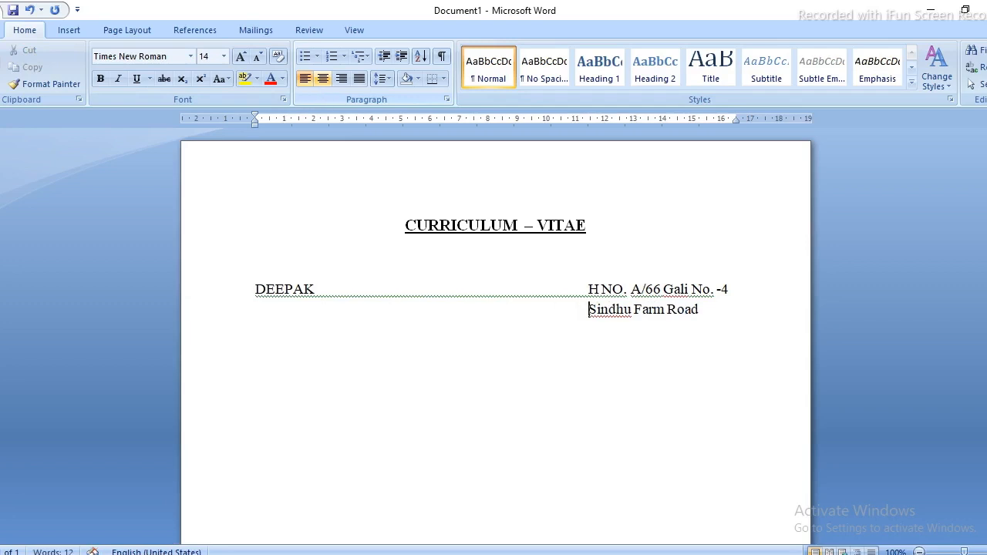
Align the road line, remove its trailing space, and add the city and PIN code line.
{"action": "key", "text": "Tab"}
{"action": "key", "text": "BackSpace"}
{"action": "key", "text": "Right"}
{"action": "key", "text": "Right"}
{"action": "key", "text": "Right"}
{"action": "key", "text": "Right"}
{"action": "key", "text": "Right"}
{"action": "key", "text": "Right"}
{"action": "key", "text": "Right"}
{"action": "key", "text": "Right"}
{"action": "key", "text": "Right"}
{"action": "key", "text": "Right"}
{"action": "key", "text": "Right"}
{"action": "key", "text": "Right"}
{"action": "key", "text": "Right"}
{"action": "key", "text": "Right"}
{"action": "key", "text": "Right"}
{"action": "key", "text": "Right"}
{"action": "key", "text": "Right"}
{"action": "key", "text": "BackSpace"}
{"action": "key", "text": "Return"}
{"action": "key", "text": "BackSpace"}
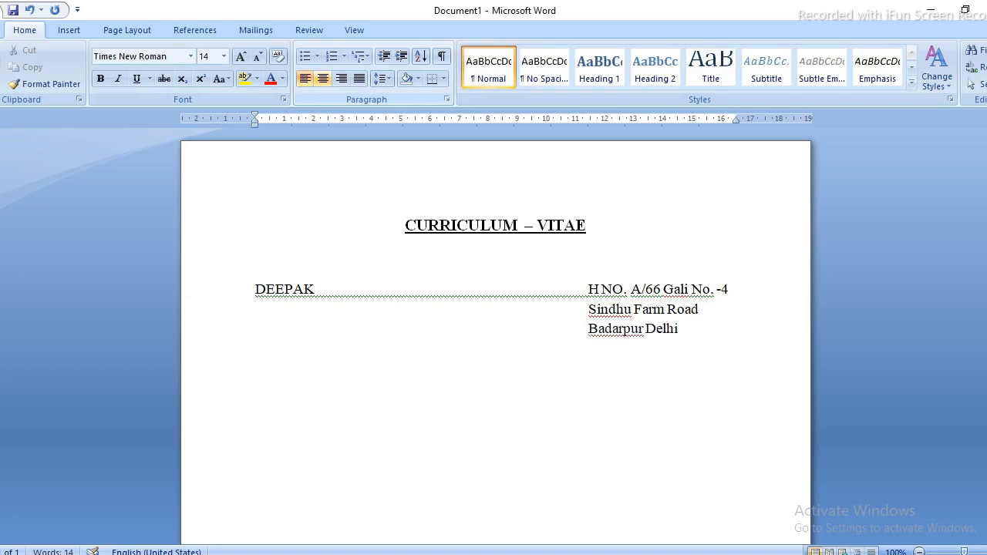
{"action": "key", "text": "Up"}
{"action": "key", "text": "Up"}
{"action": "key", "text": "Down"}
{"action": "key", "text": "Down"}
{"action": "key", "text": "Up"}
{"action": "key", "text": "Down"}
{"action": "key", "text": "Down"}
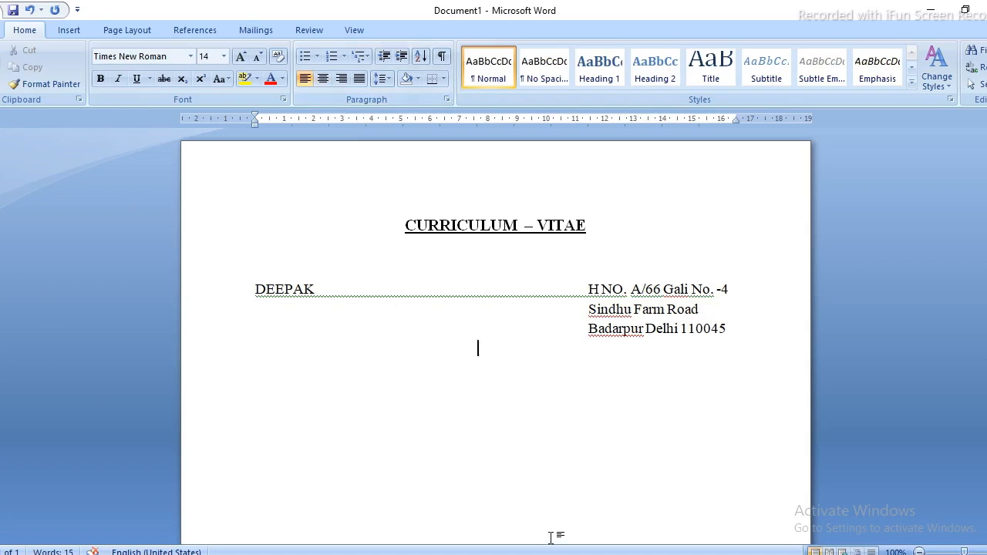
Add the 'Mb.' mobile number line and the 'Email :-' address line in the address column.
{"action": "key", "text": "Tab"}
{"action": "key", "text": "Tab"}
{"action": "key", "text": "Tab"}
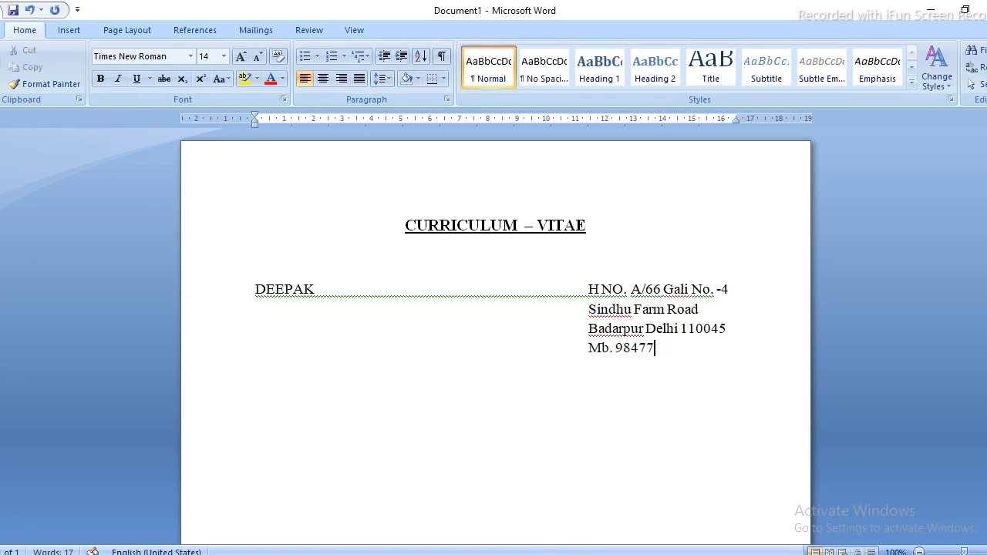
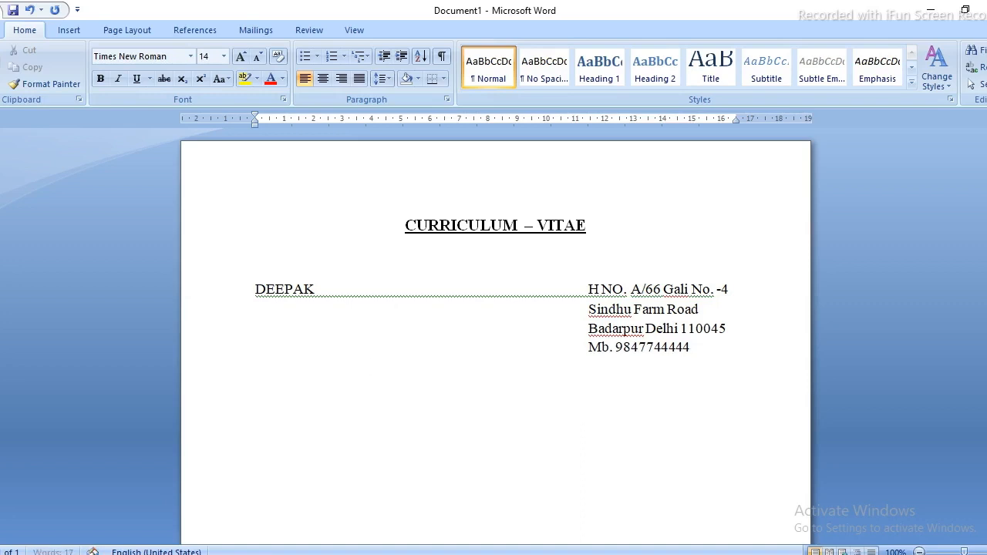
{"action": "key", "text": "Tab"}
{"action": "key", "text": "Tab"}
{"action": "key", "text": "Tab"}
{"action": "type", "text": "Email :- E"}
{"action": "key", "text": "BackSpace"}
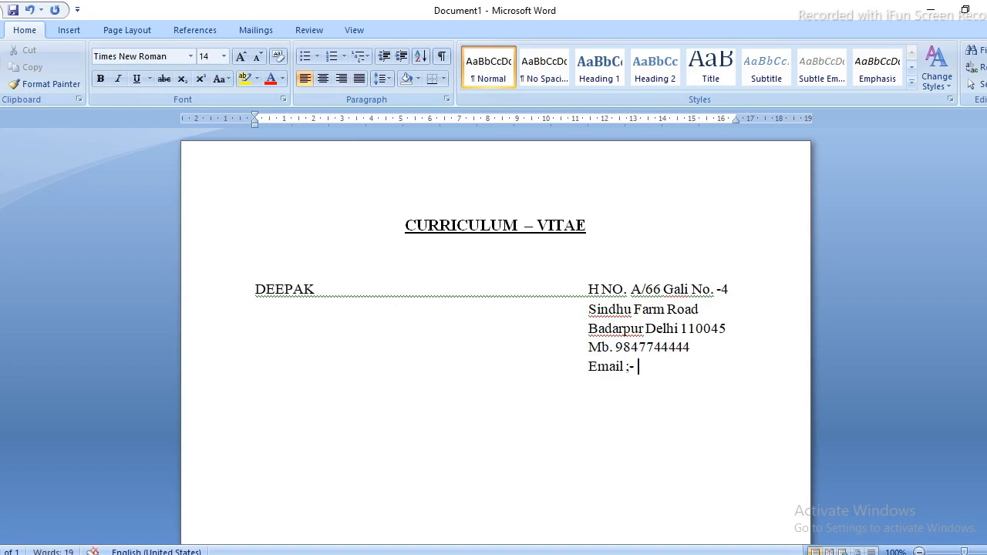
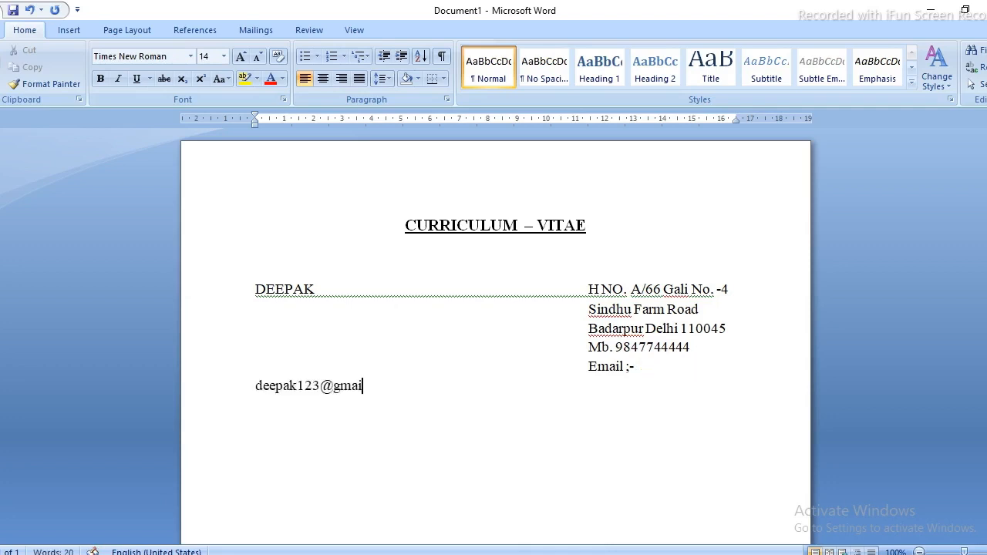
Remove extra tabs before the Email label so the email fits on one line.
{"action": "left_click", "coordinate": [403, 367]}
{"action": "key", "text": "Delete"}
{"action": "key", "text": "Delete"}
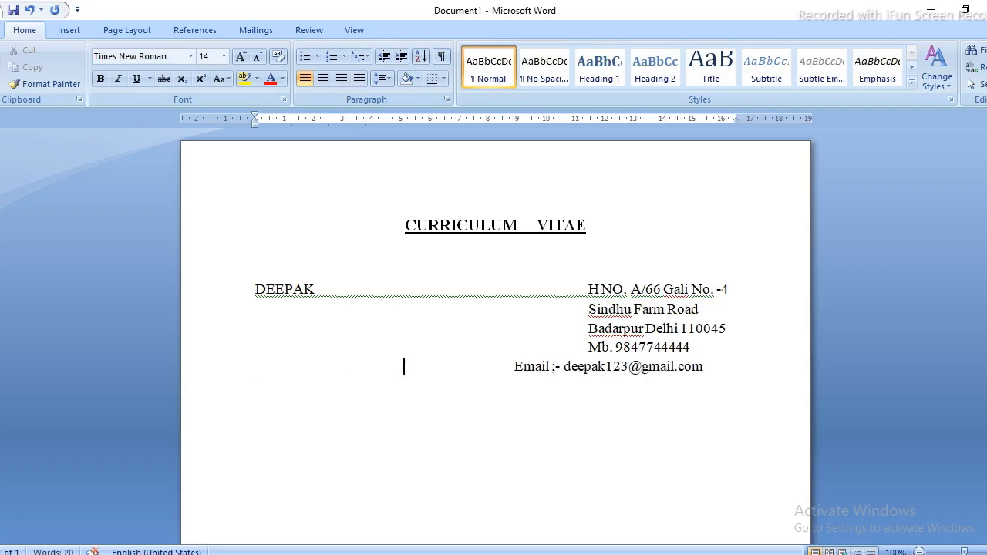
{"action": "key", "text": "ctrl+Right"}
{"action": "key", "text": "ctrl+Right"}
{"action": "key", "text": "ctrl+Right"}
{"action": "key", "text": "ctrl+Right"}
{"action": "key", "text": "ctrl+Right"}
{"action": "key", "text": "ctrl+Right"}
{"action": "left_click", "coordinate": [63, 29]}
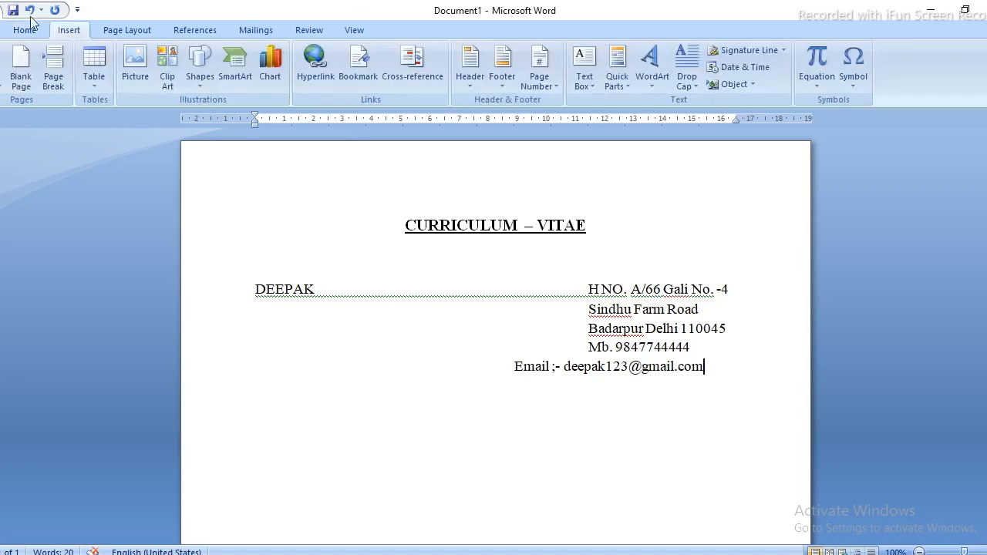
Draw a straight horizontal rule across the page below the address block, deleting a stray extra line.
{"action": "left_click", "coordinate": [207, 77]}
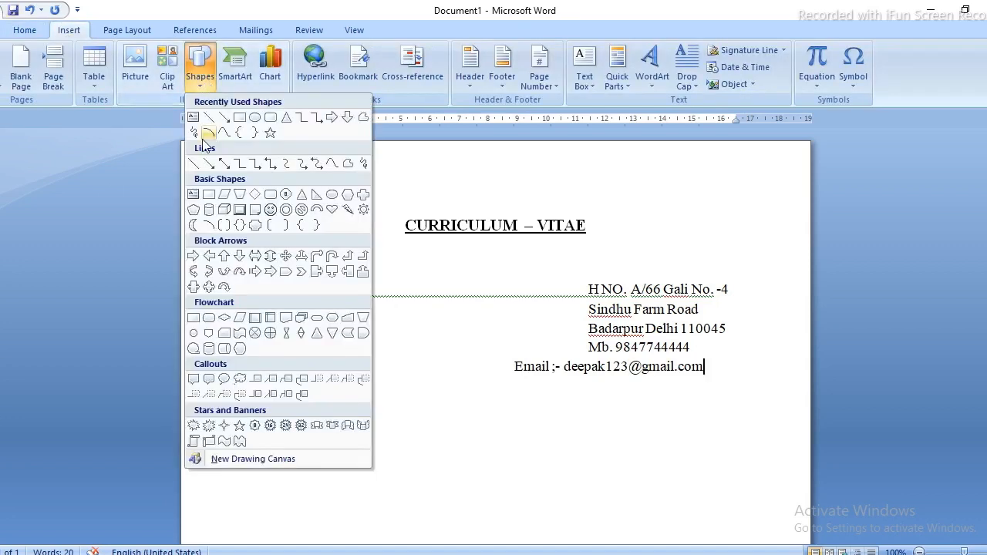
{"action": "left_click", "coordinate": [207, 120]}
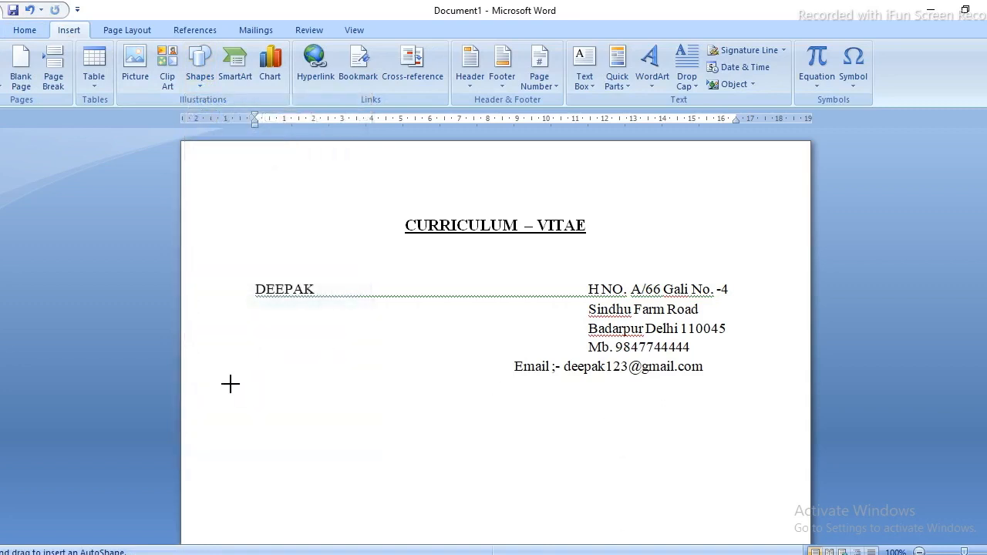
{"action": "mouse_move", "coordinate": [220, 381]}
{"action": "left_mouse_down"}
{"action": "mouse_move", "coordinate": [480, 399]}
{"action": "mouse_move", "coordinate": [686, 431]}
{"action": "mouse_move", "coordinate": [795, 430]}
{"action": "left_mouse_up"}
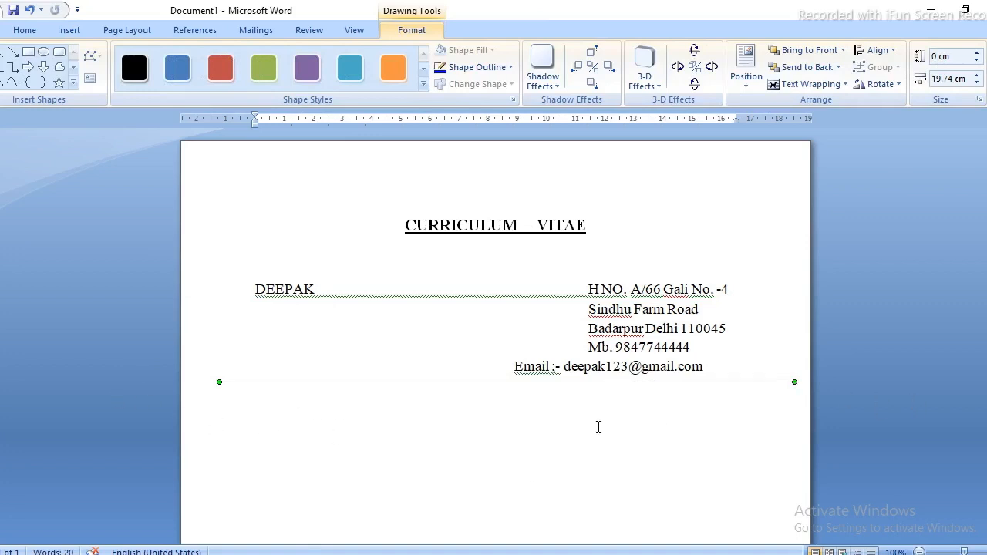
{"action": "left_click", "coordinate": [597, 426]}
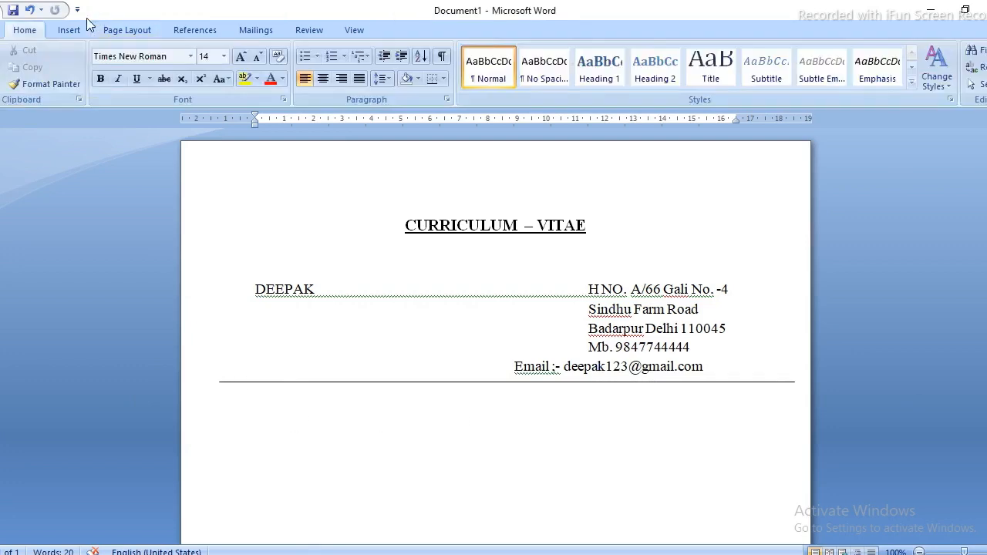
{"action": "left_click", "coordinate": [54, 30]}
{"action": "left_click", "coordinate": [199, 81]}
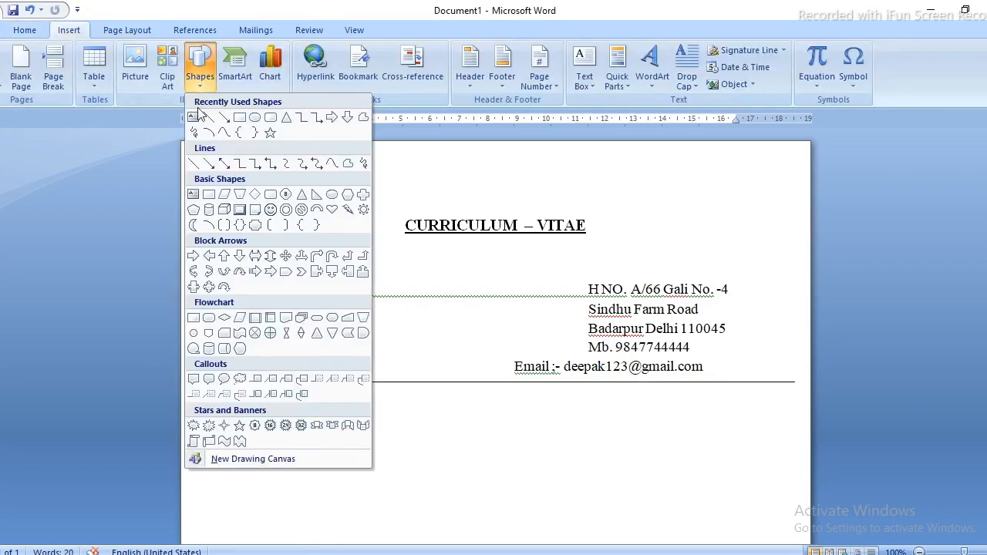
{"action": "left_click", "coordinate": [205, 116]}
{"action": "mouse_move", "coordinate": [275, 430]}
{"action": "left_mouse_down"}
{"action": "mouse_move", "coordinate": [738, 429]}
{"action": "mouse_move", "coordinate": [741, 420]}
{"action": "left_mouse_up"}
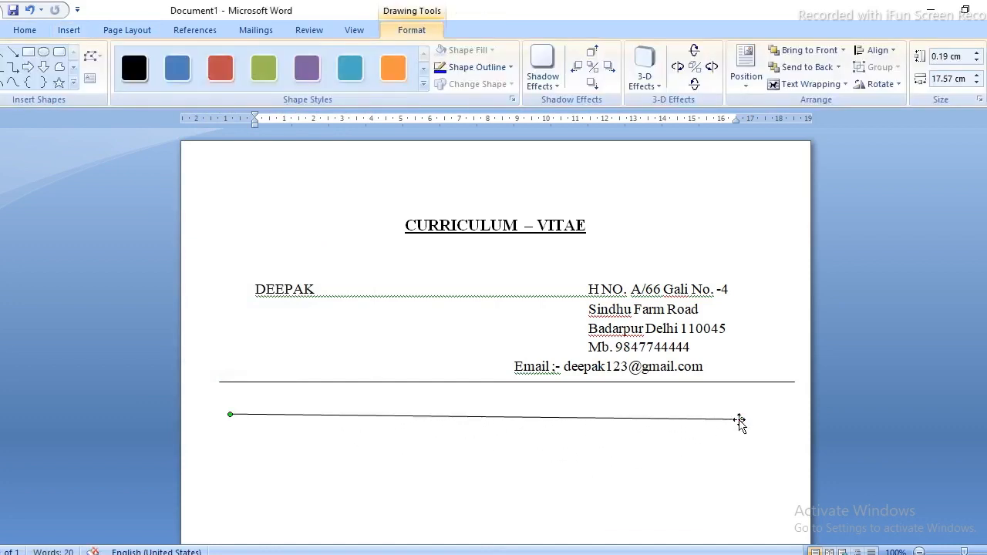
{"action": "key", "text": "Delete"}
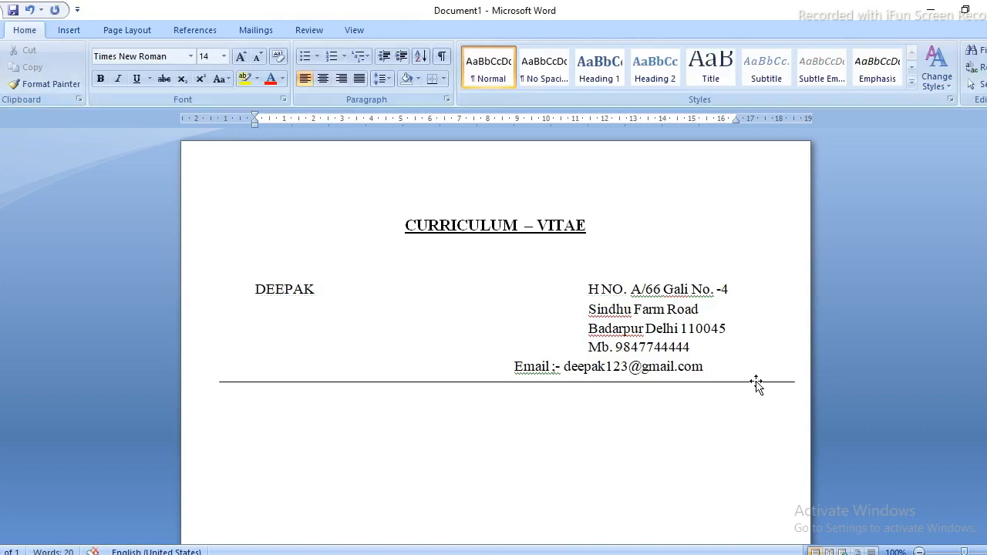
Apply the first thick black outline Shape Style to the rule.
{"action": "left_click", "coordinate": [756, 382]}
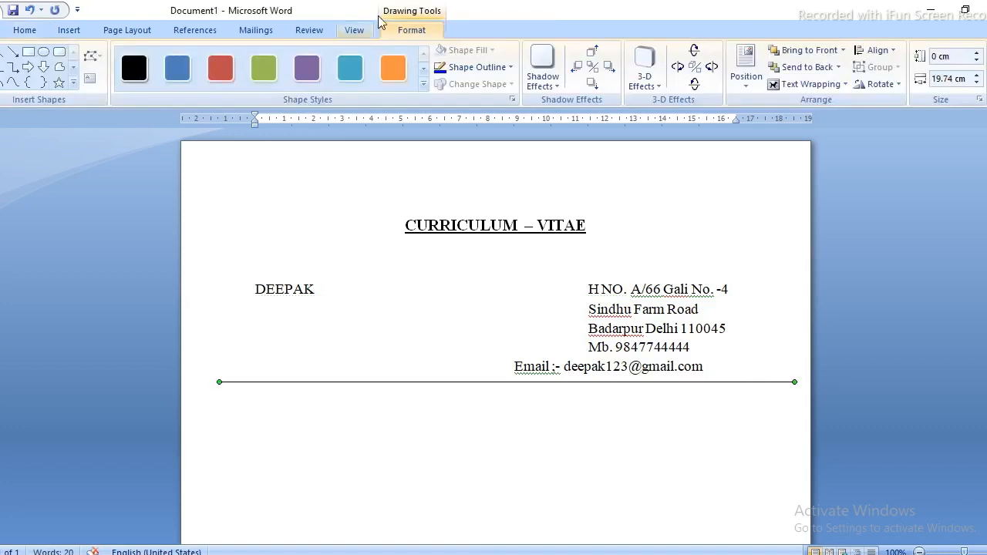
{"action": "left_click", "coordinate": [422, 84]}
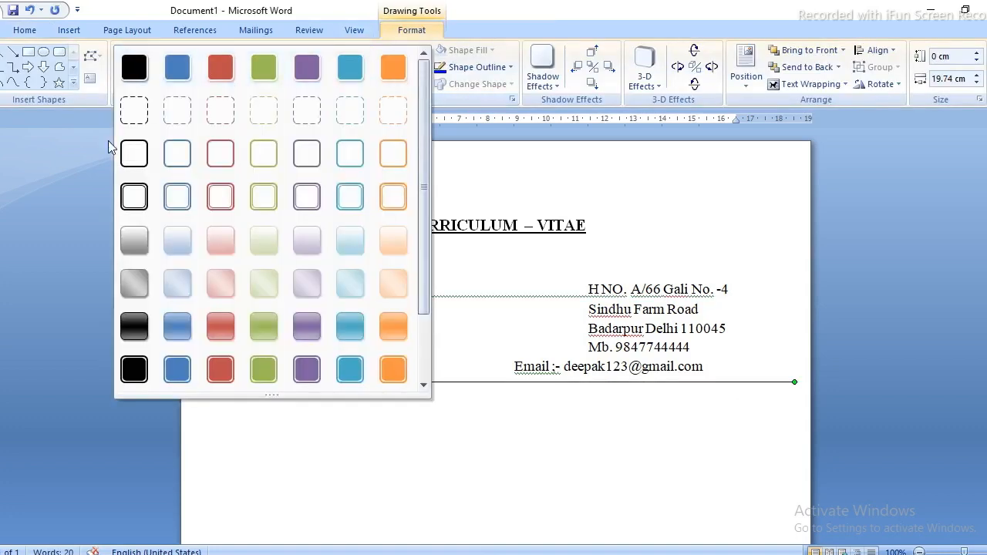
{"action": "left_click", "coordinate": [134, 158]}
{"action": "left_click", "coordinate": [570, 440]}
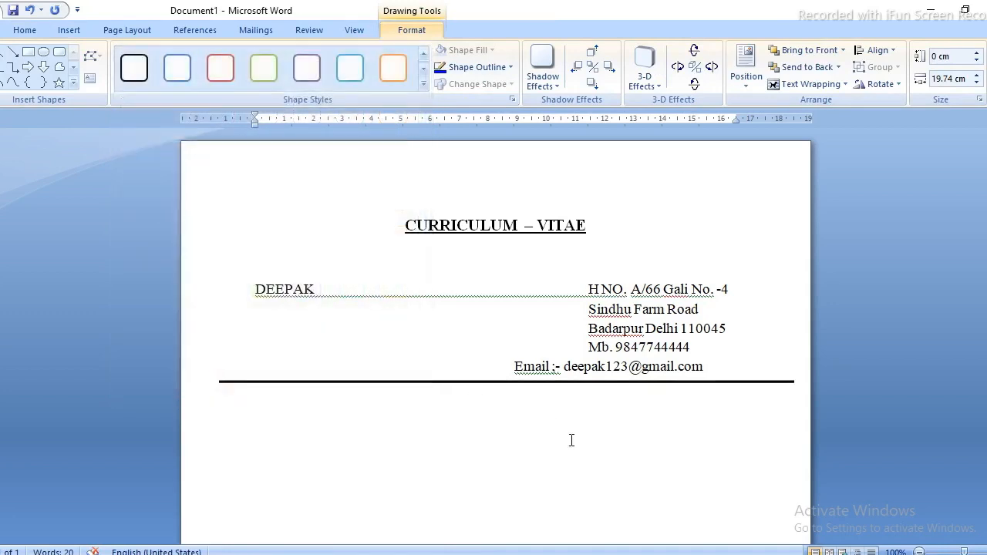
Shift the email line slightly to the right.
{"action": "left_click", "coordinate": [513, 370]}
{"action": "key", "text": "Tab"}
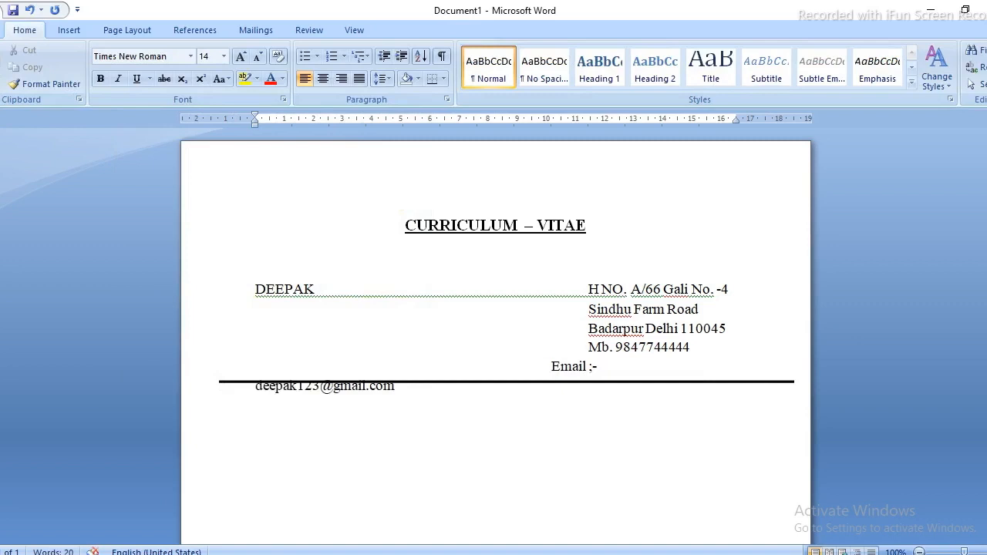
{"action": "key", "text": "BackSpace"}
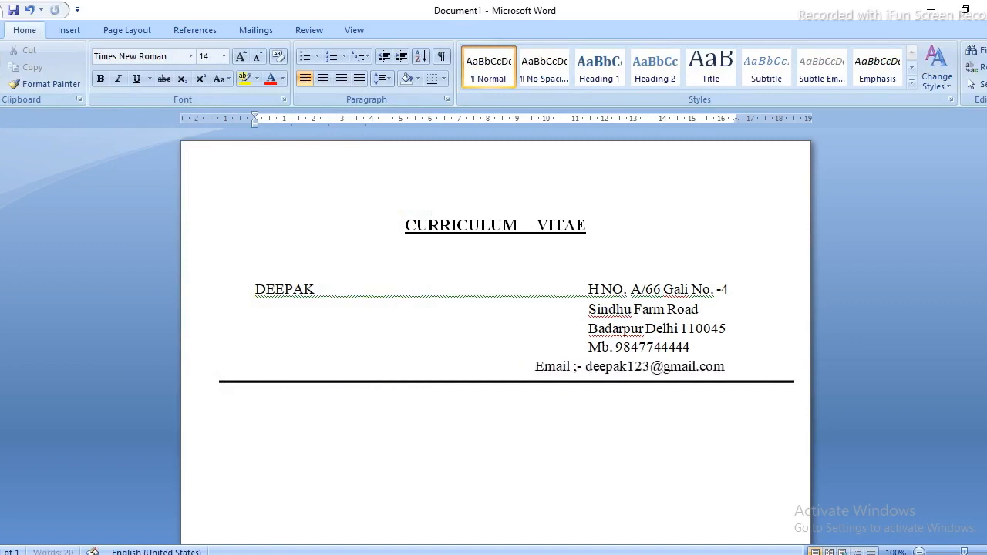
{"action": "left_click", "coordinate": [802, 380]}
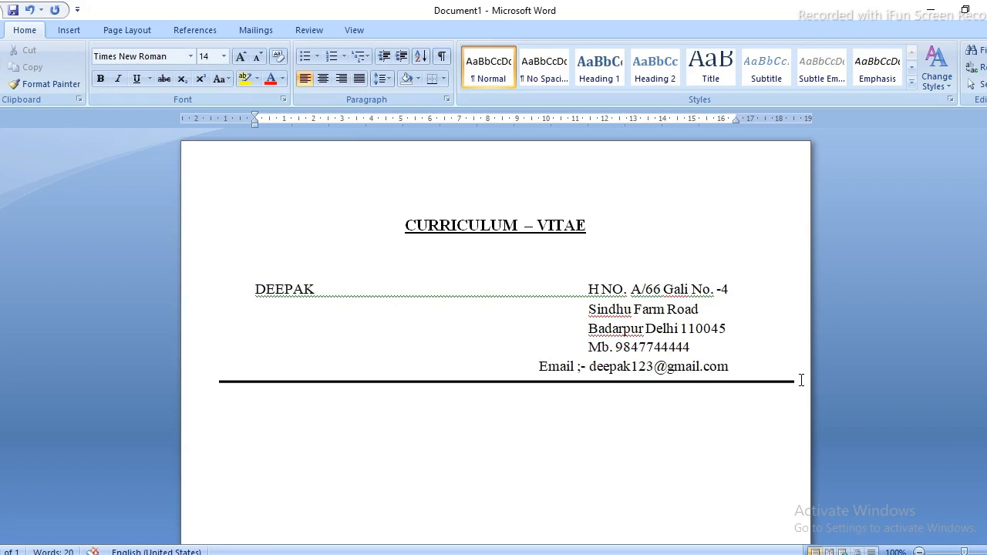
Type OBJECTIVE on a new line below the rule and make it bold and underlined.
{"action": "key", "text": "Return"}
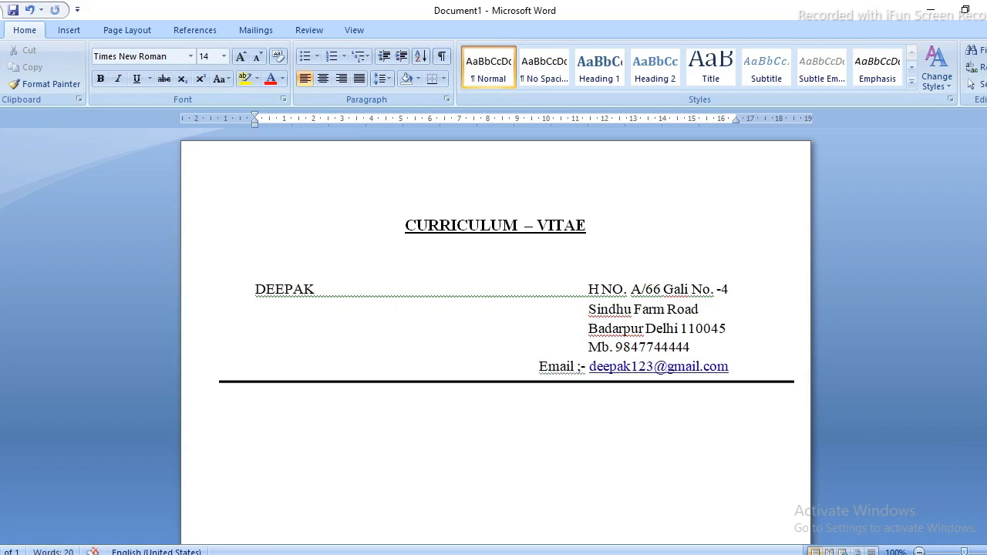
{"action": "key", "text": "ctrl+z"}
{"action": "type", "text": "OBJECTIVE"}
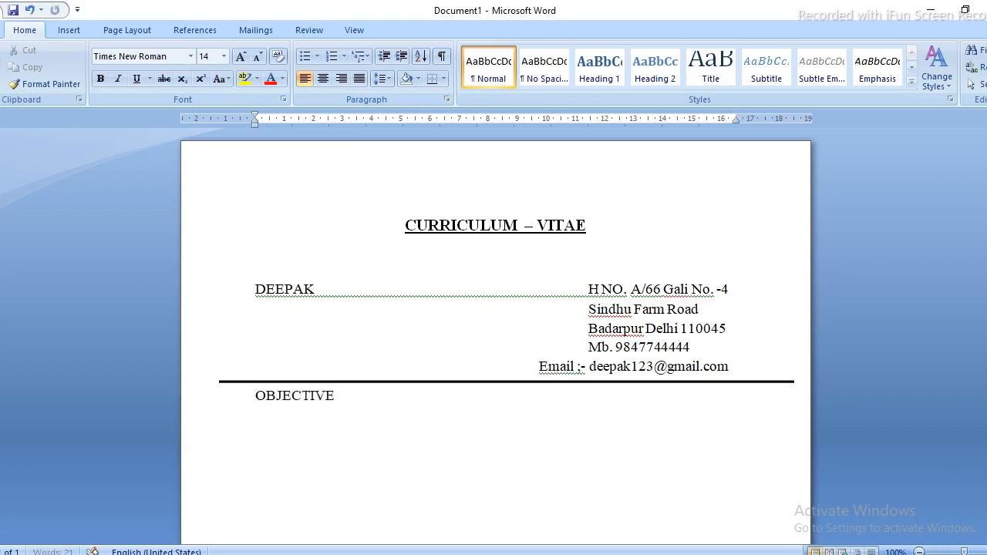
{"action": "key", "text": "shift+Home"}
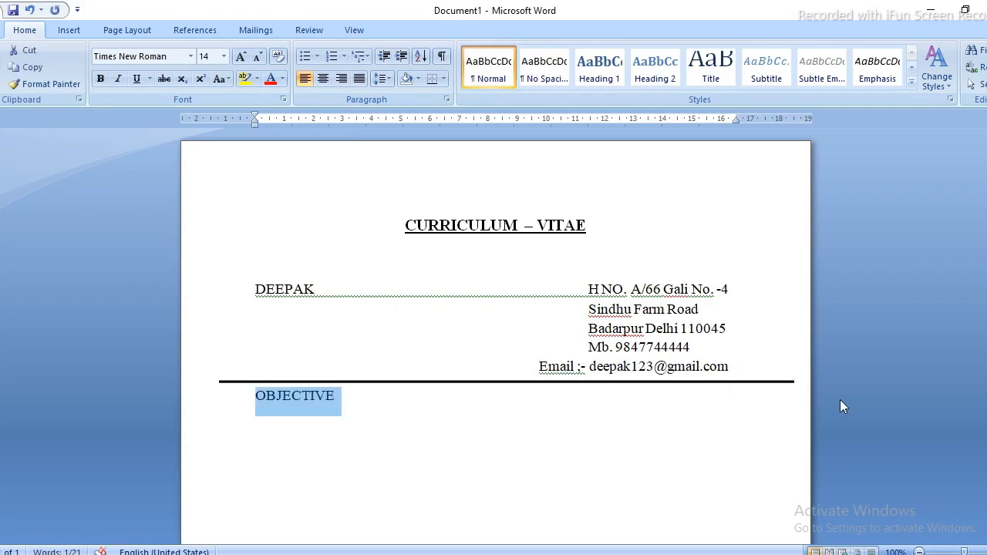
{"action": "key", "text": "ctrl+b"}
{"action": "key", "text": "ctrl+u"}
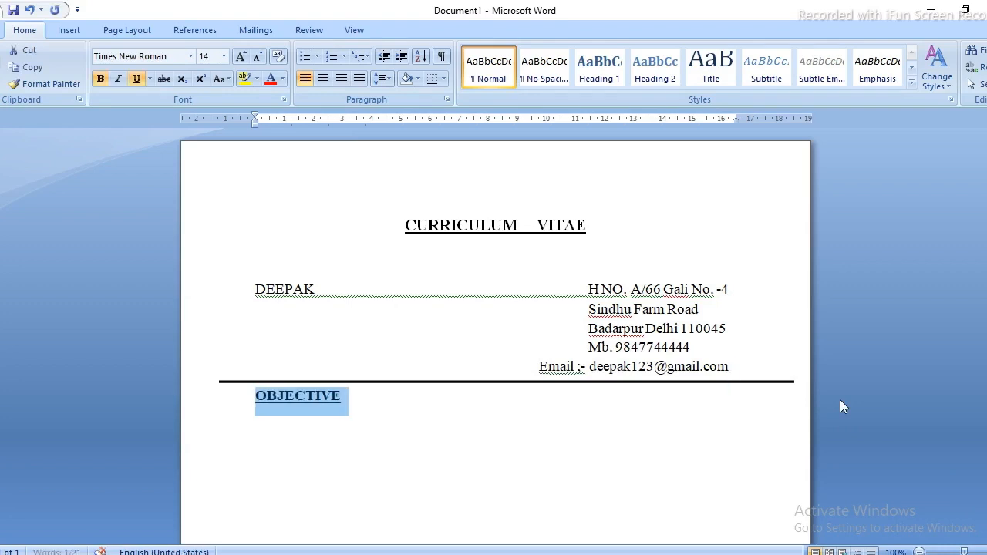
{"action": "left_click", "coordinate": [402, 405]}
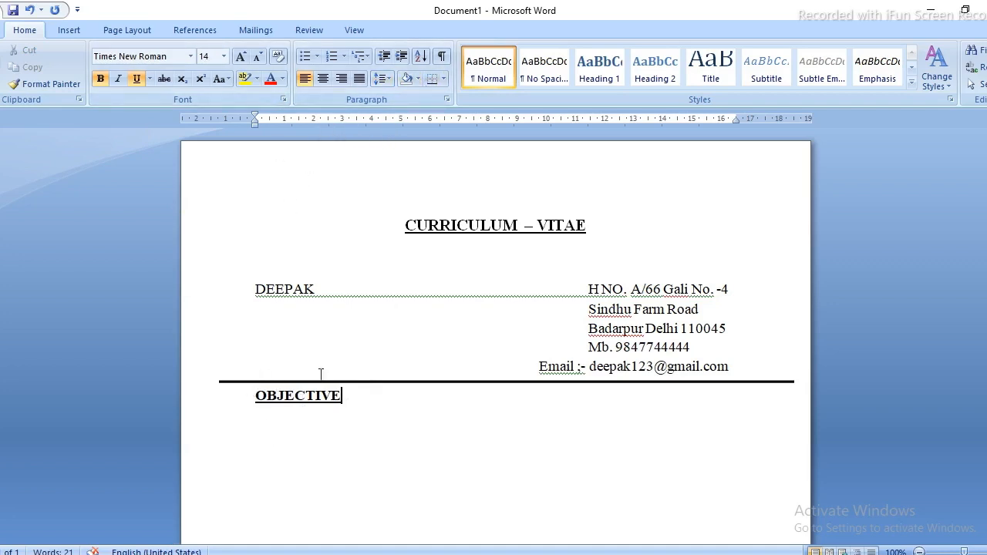
Shade the OBJECTIVE heading line grey and start a new line below it.
{"action": "key", "text": "Return"}
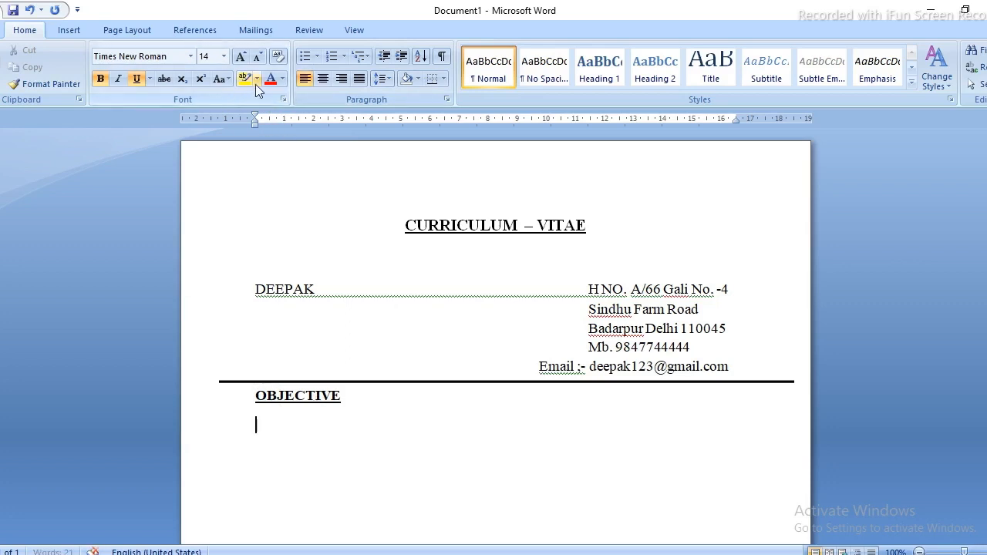
{"action": "left_click", "coordinate": [417, 78]}
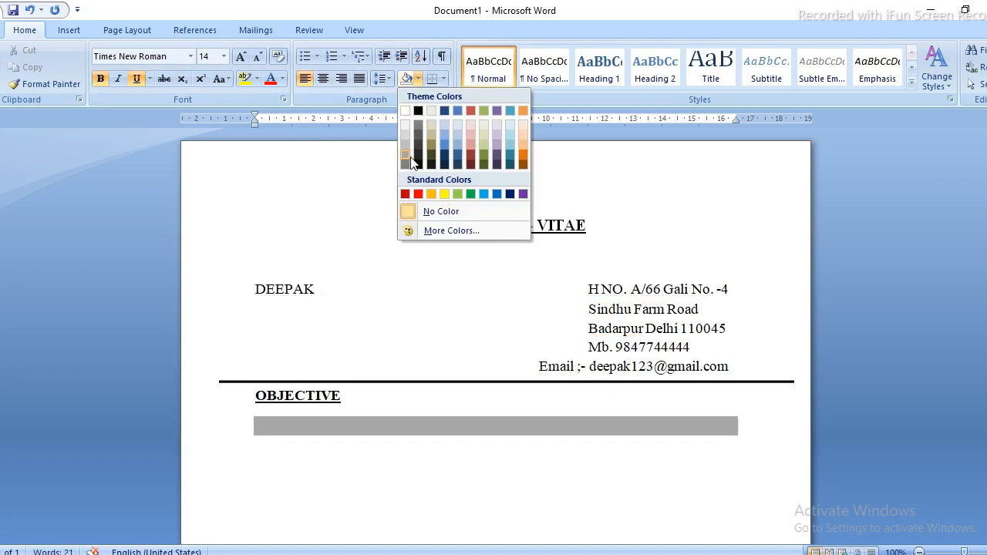
{"action": "left_click", "coordinate": [342, 394]}
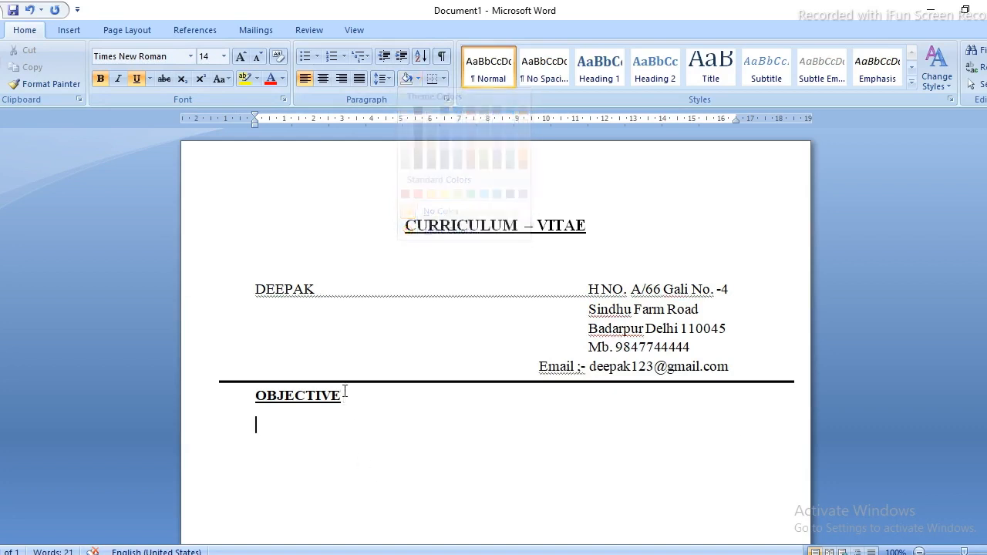
{"action": "left_click", "coordinate": [416, 79]}
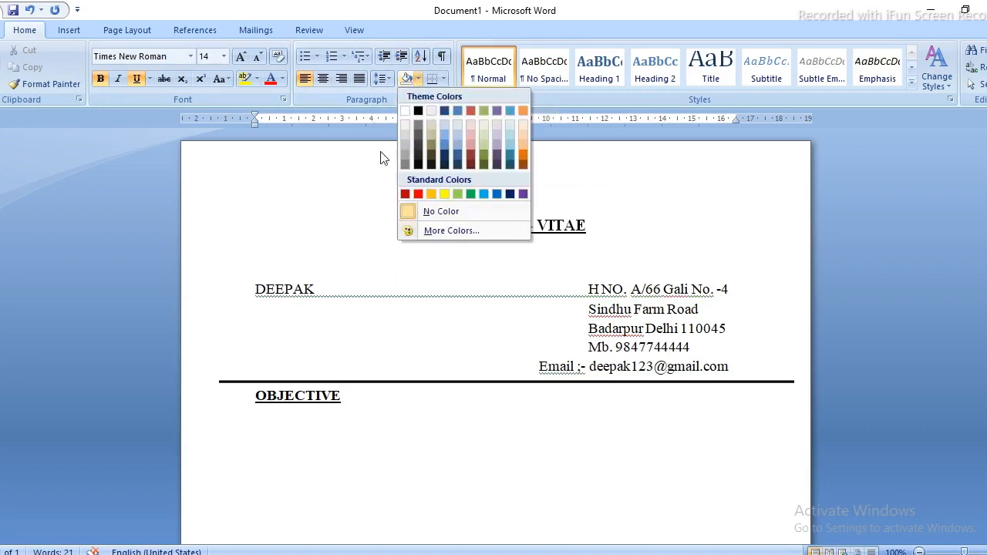
{"action": "left_click", "coordinate": [402, 146]}
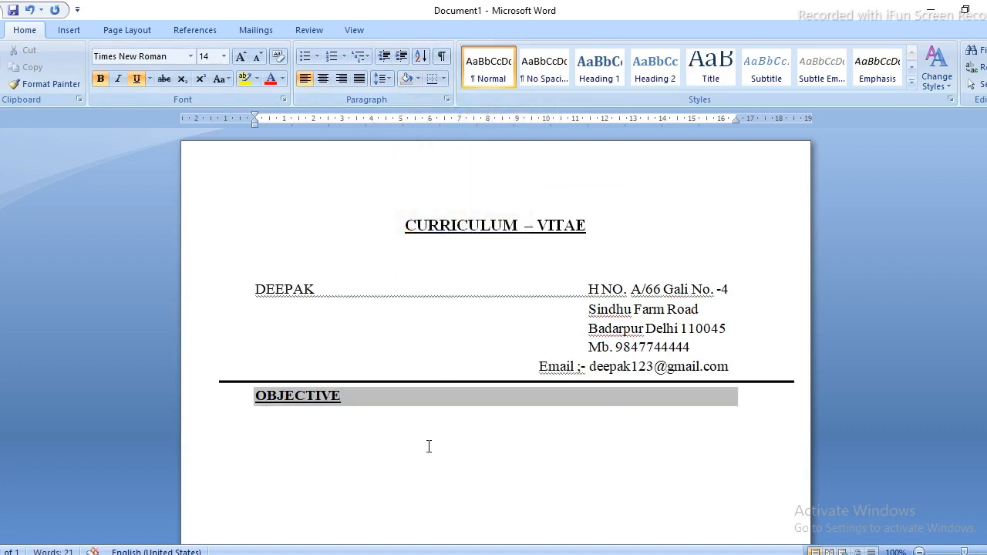
Start an indented line below OBJECTIVE with bold and underline turned off.
{"action": "key", "text": "Up"}
{"action": "key", "text": "Up"}
{"action": "key", "text": "Up"}
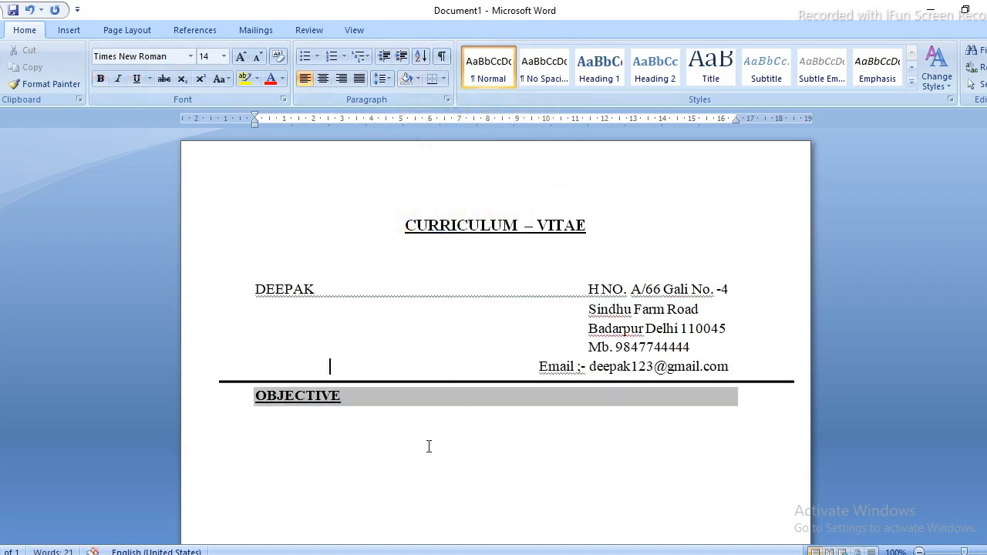
{"action": "key", "text": "Down"}
{"action": "key", "text": "Down"}
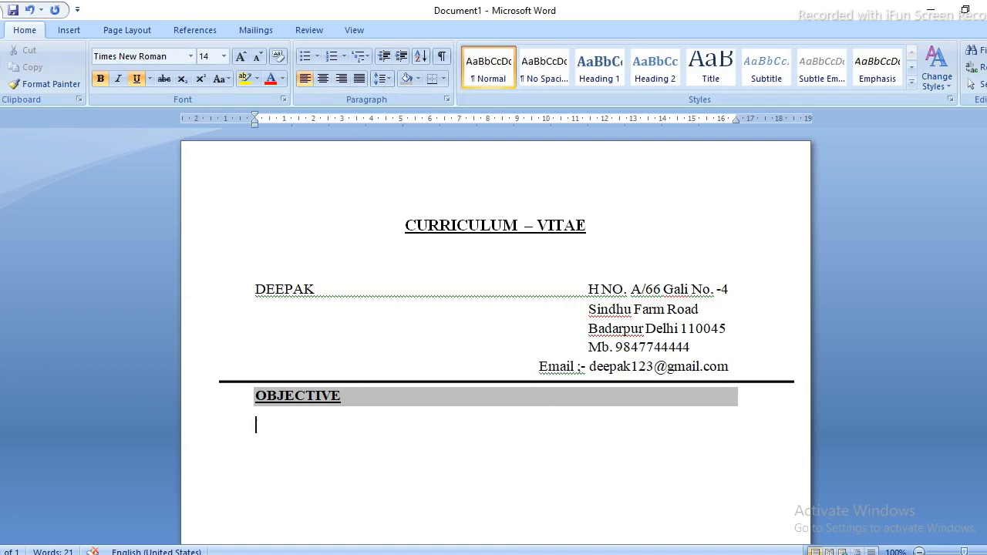
{"action": "key", "text": "Tab"}
{"action": "key", "text": "BackSpace"}
{"action": "key", "text": "ctrl+u"}
{"action": "key", "text": "ctrl+b"}
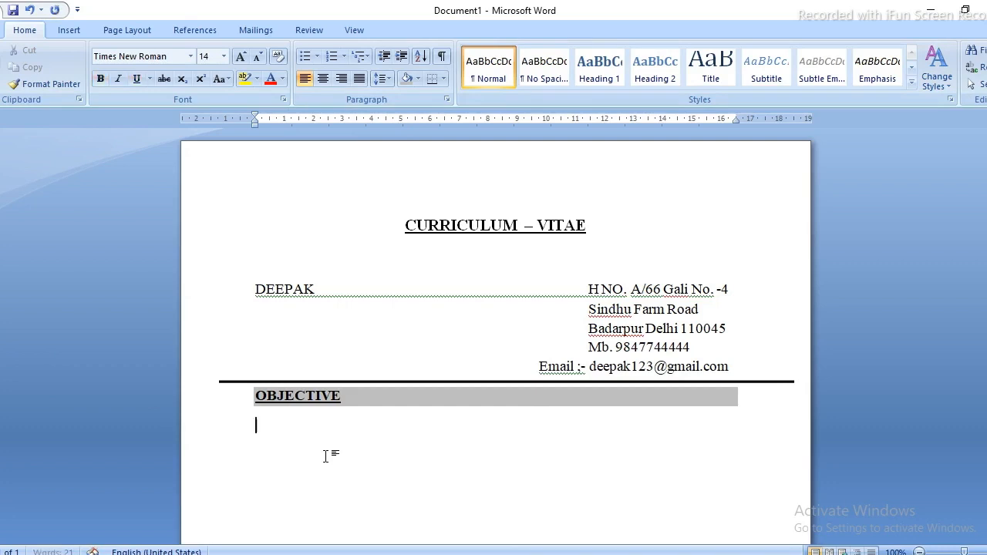
{"action": "key", "text": "Tab"}
Paste the objective paragraph about accepting challenge, removing the extra leading indent.
{"action": "type", "text": "To accept"}
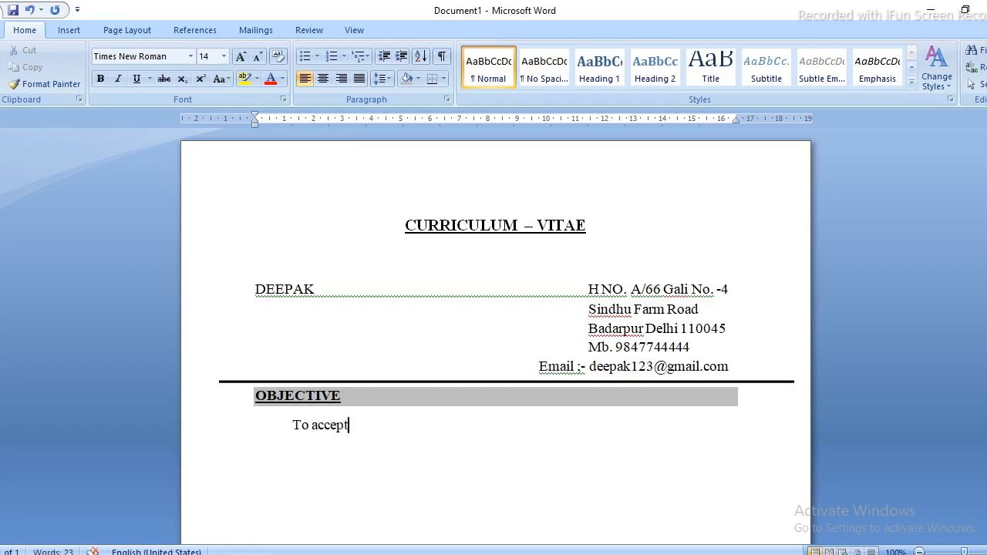
{"action": "key", "text": "ctrl+shift+Left"}
{"action": "key", "text": "ctrl+shift+Left"}
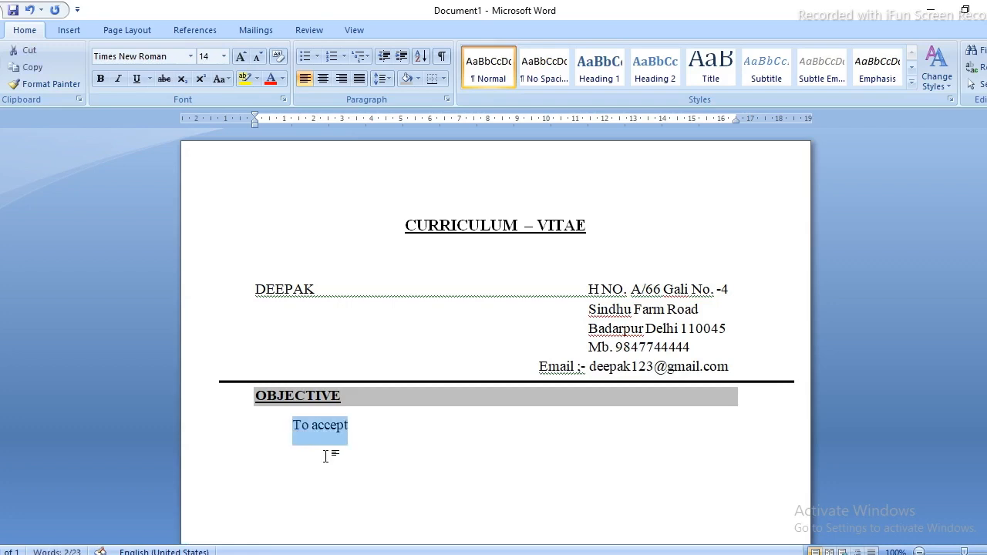
{"action": "key", "text": "ctrl+shift+comma"}
{"action": "key", "text": "Right"}
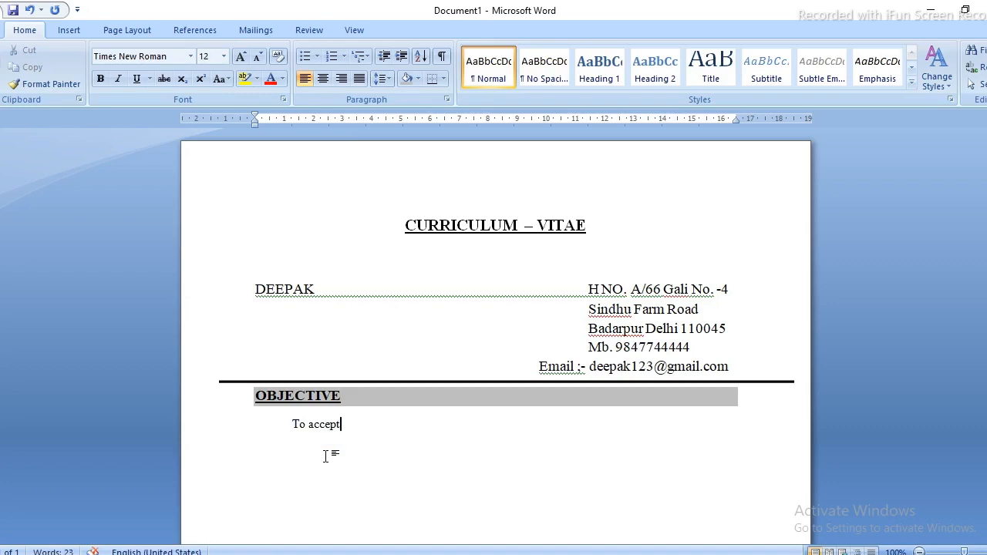
{"action": "type", "text": "cha"}
{"action": "key", "text": "ctrl+shift+Left"}
{"action": "key", "text": "ctrl+shift+Left"}
{"action": "key", "text": "ctrl+shift+Left"}
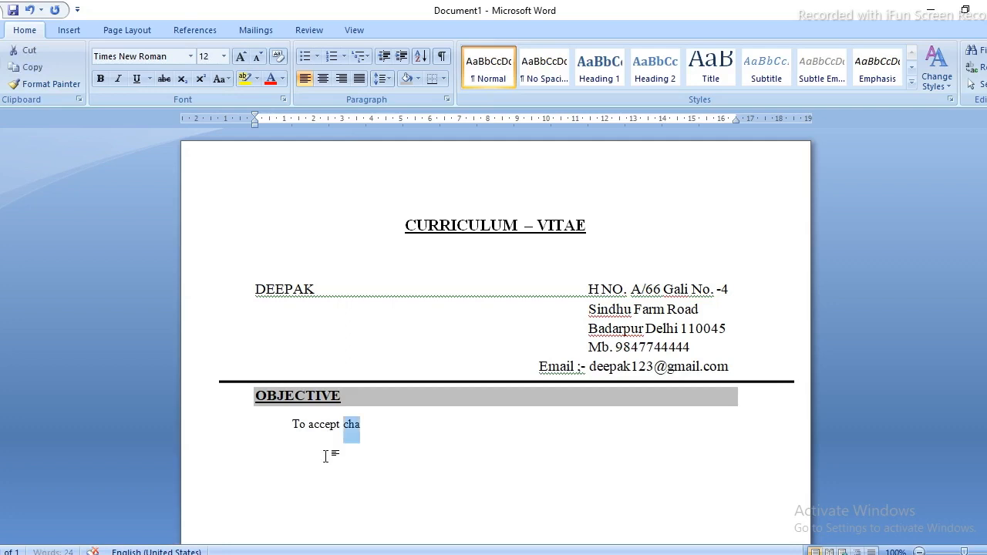
{"action": "type", "text": "To accept challenge in a professional working environment of repute where knowledge, skills & strength can be shared and enriched in conjunction with the company’s goal & objective."}
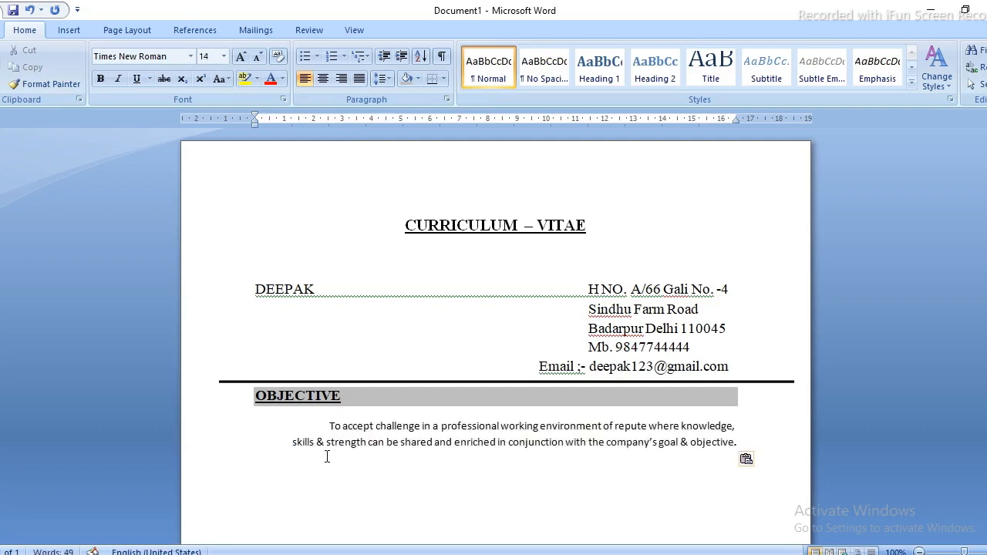
{"action": "key", "text": "Up"}
{"action": "key", "text": "Up"}
{"action": "key", "text": "Delete"}
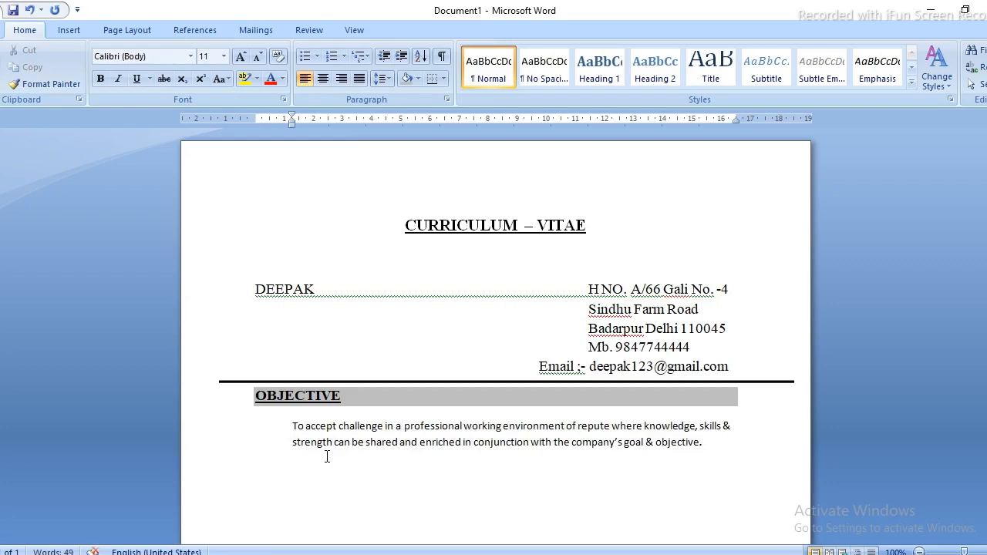
Set the objective paragraph to Times New Roman at a larger size, then move below it.
{"action": "triple_click", "coordinate": [327, 457]}
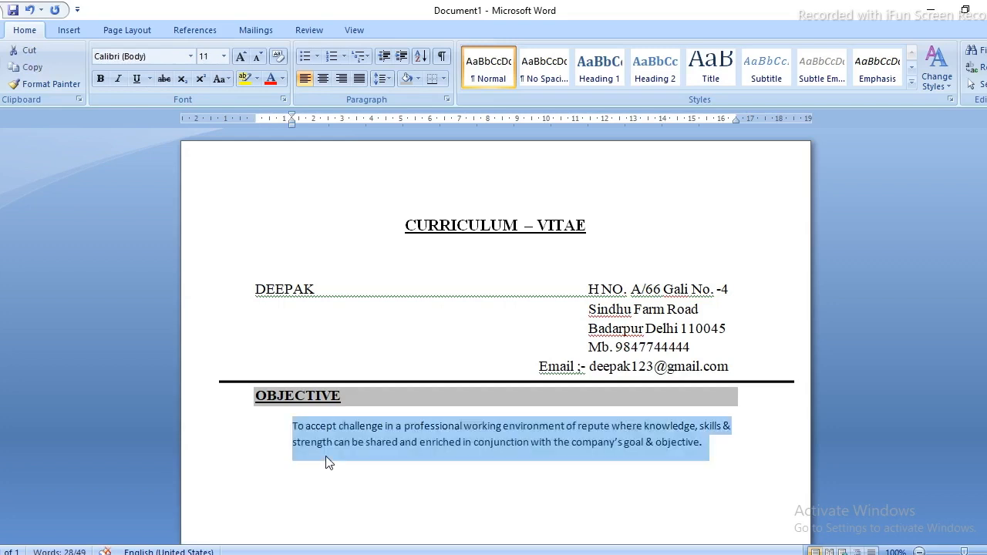
{"action": "key", "text": "ctrl+b"}
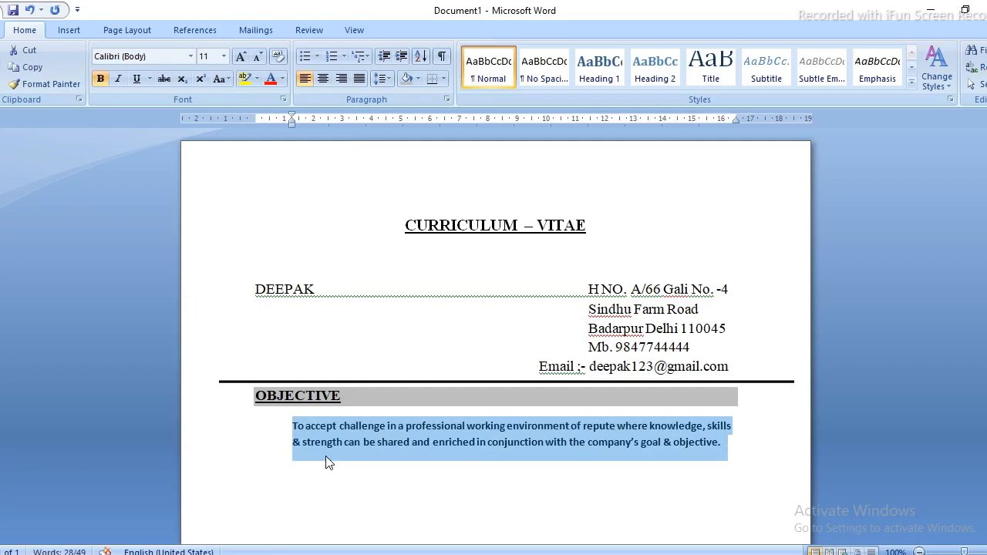
{"action": "key", "text": "ctrl+b"}
{"action": "key", "text": "ctrl+d"}
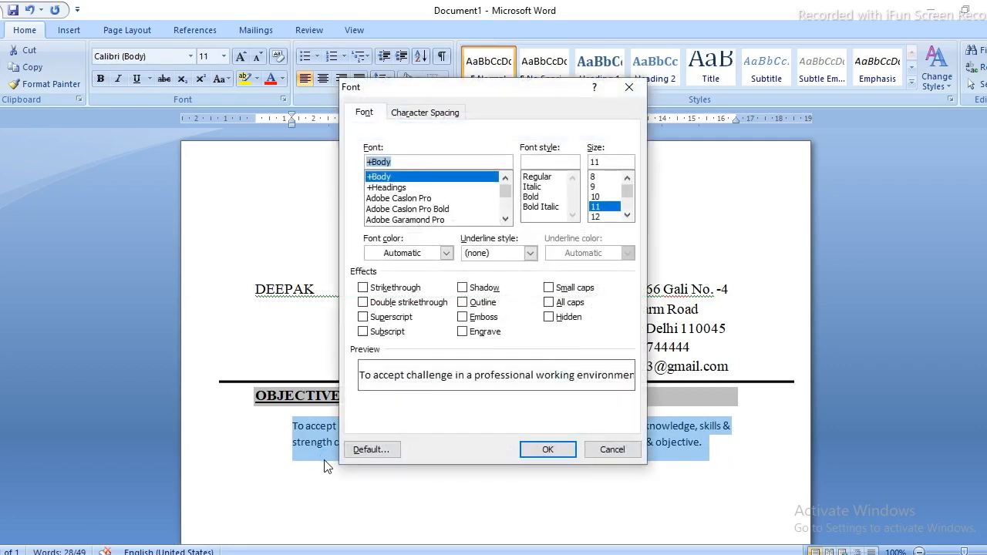
{"action": "type", "text": "times New Roman"}
{"action": "key", "text": "Return"}
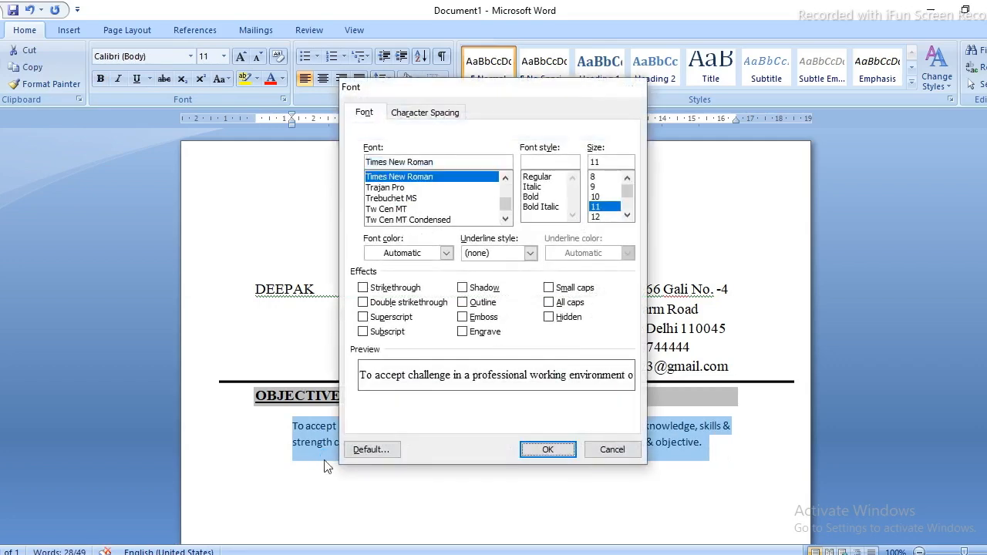
{"action": "key", "text": "ctrl+shift+period"}
{"action": "key", "text": "ctrl+shift+period"}
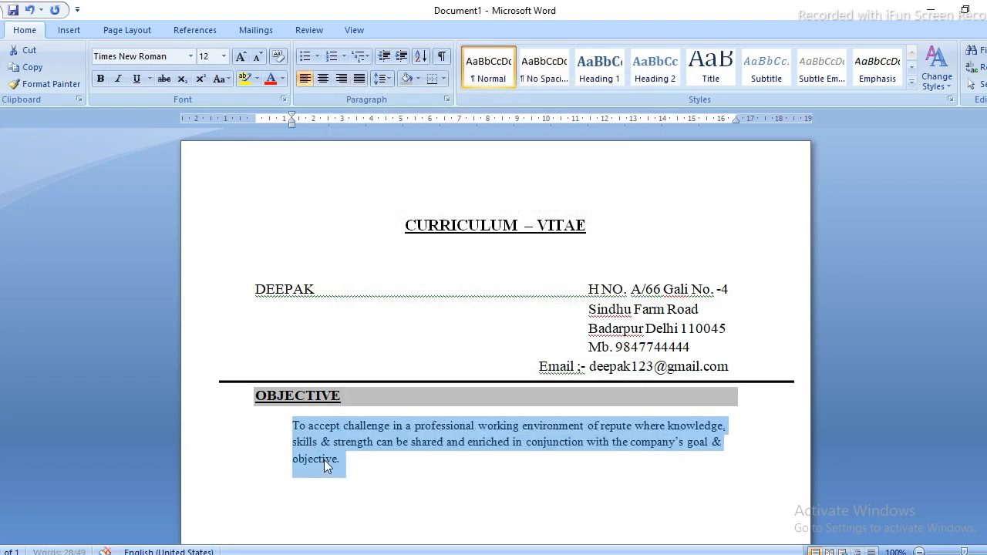
{"action": "key", "text": "Down"}
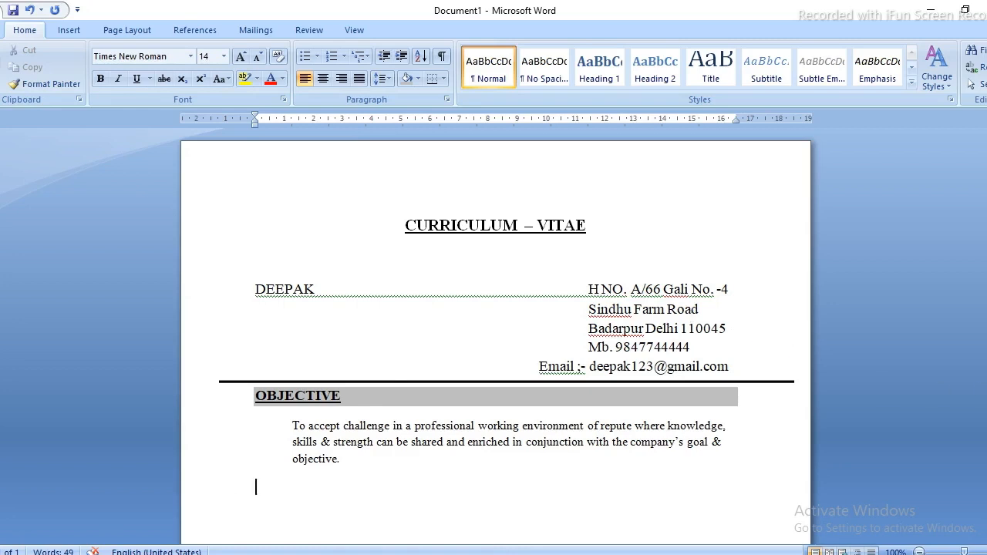
Type 'education qualification' below the objective and make it bold and underlined.
{"action": "scroll", "coordinate": [495, 335], "scroll_direction": "down", "scroll_amount": 1}
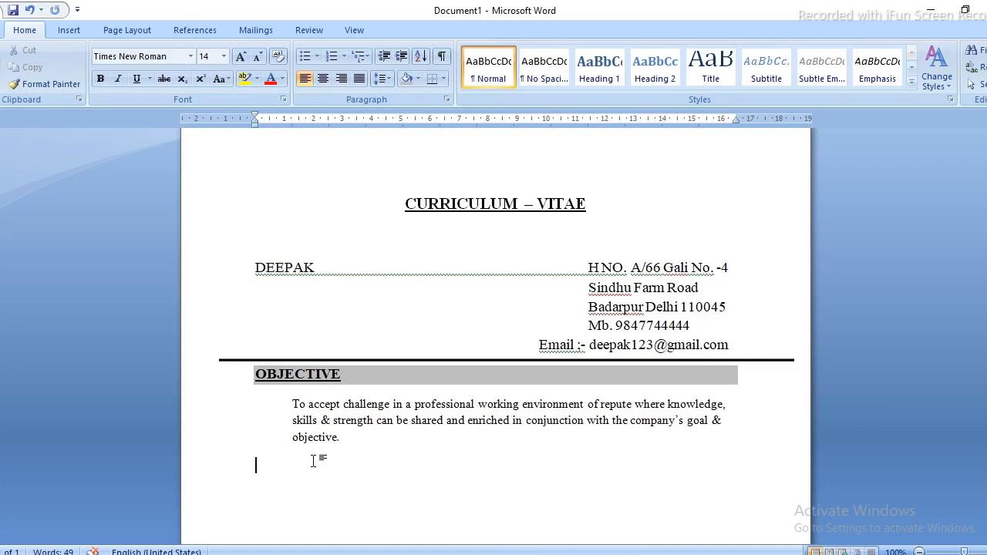
{"action": "type", "text": "educatio"}
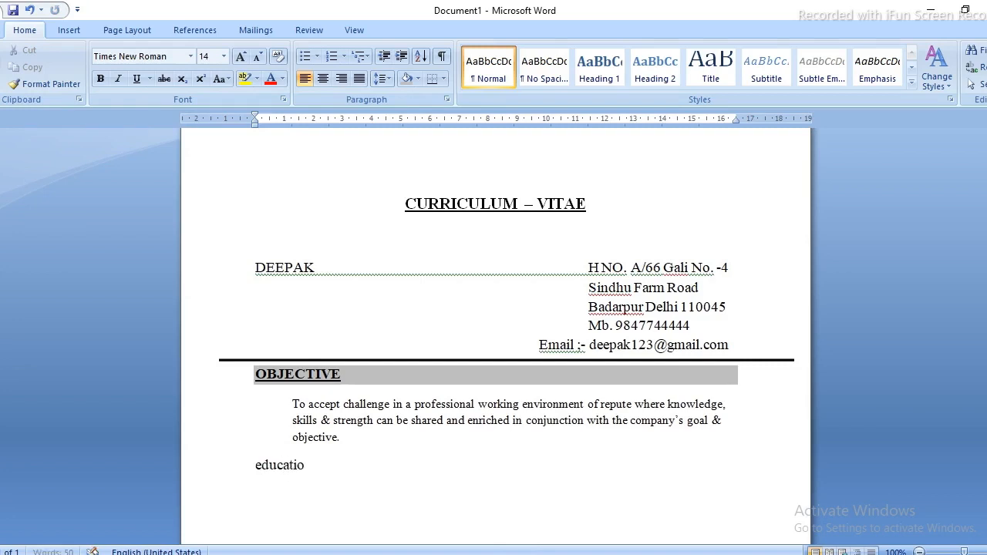
{"action": "type", "text": "n qua"}
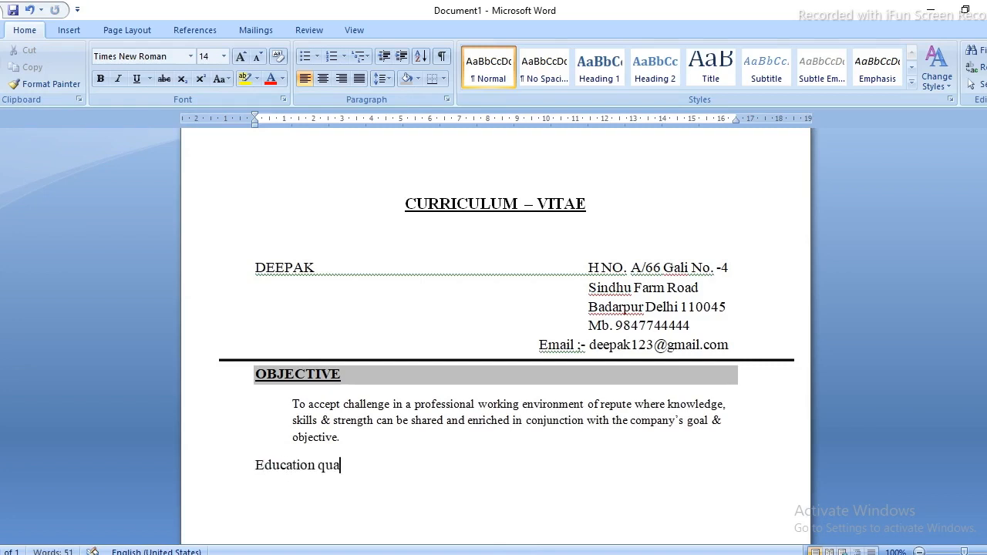
{"action": "type", "text": "lification"}
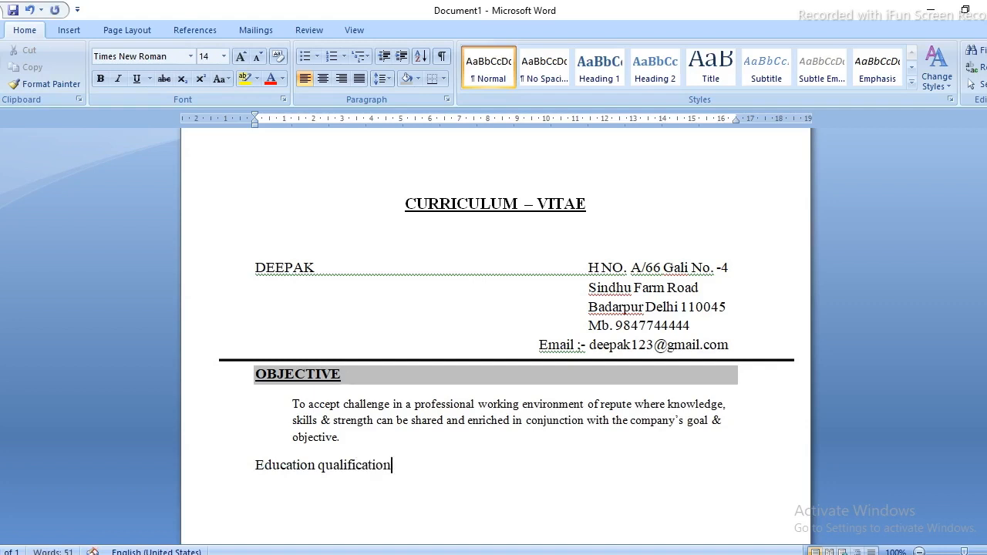
{"action": "left_click_drag", "start_coordinate": [392, 464], "coordinate": [313, 460]}
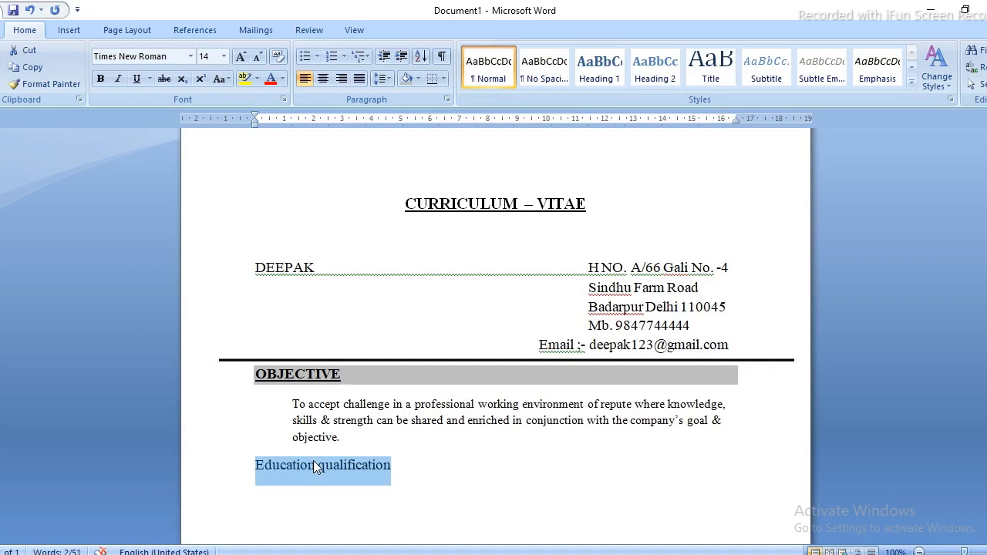
{"action": "key", "text": "ctrl+b"}
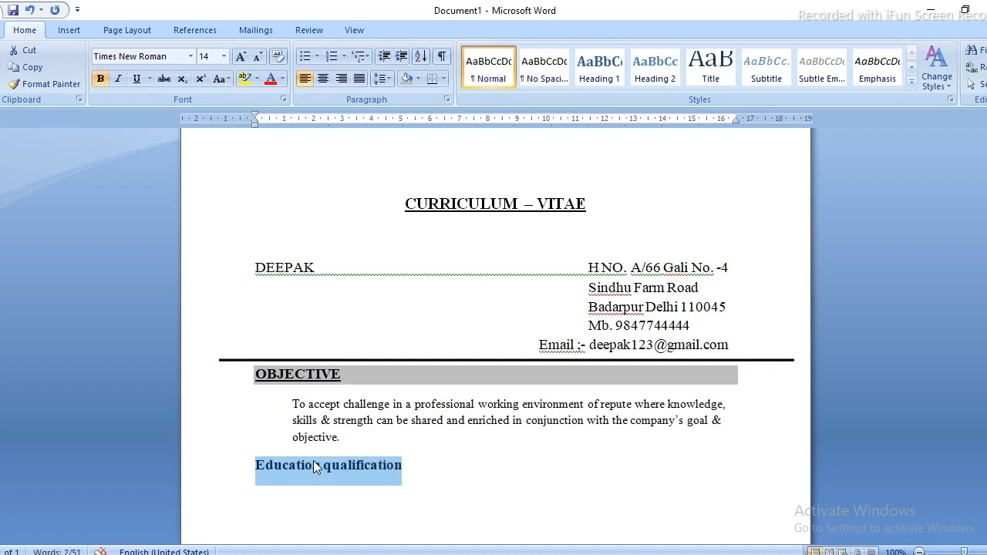
{"action": "key", "text": "ctrl+u"}
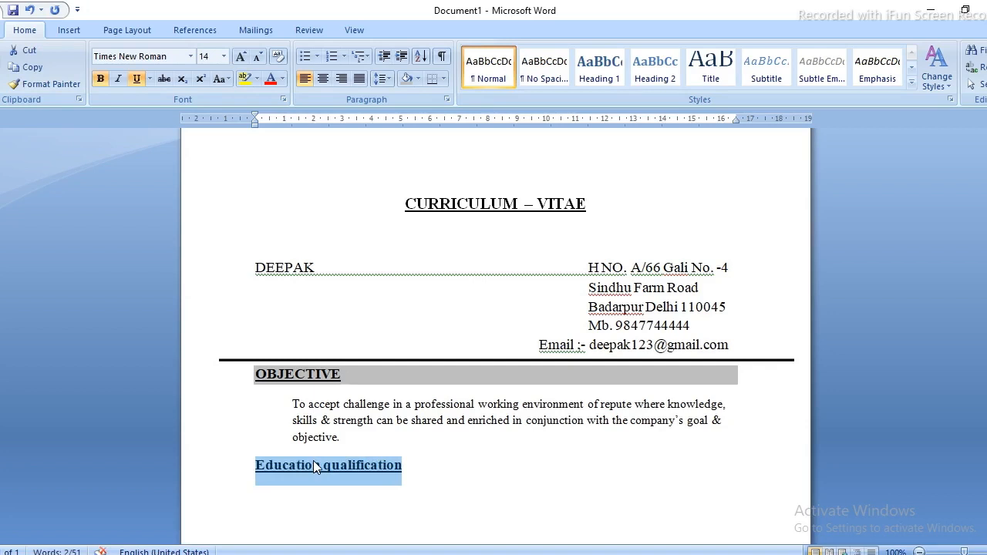
Switch the heading to UPPERCASE using Change Case.
{"action": "key", "text": "ctrl+shift+a"}
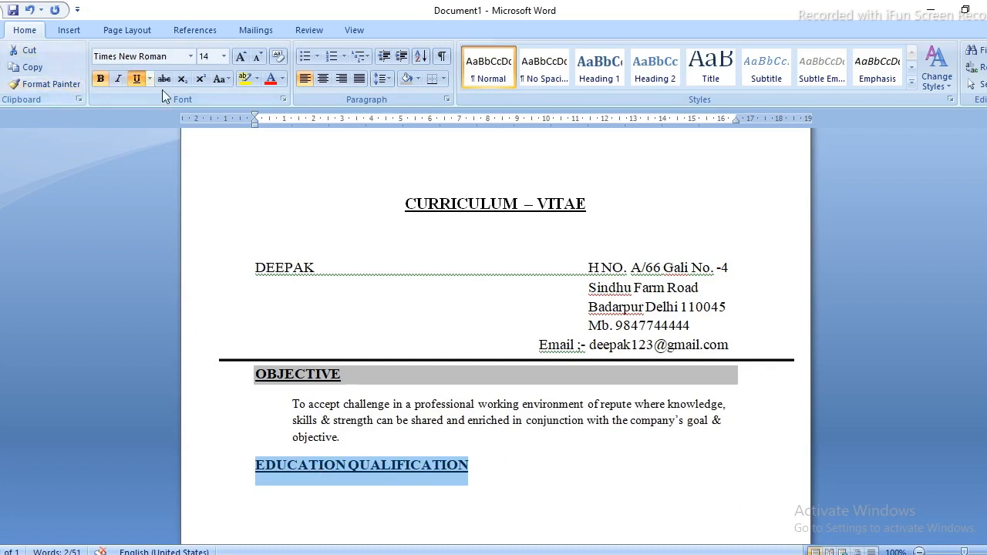
{"action": "left_click", "coordinate": [228, 81]}
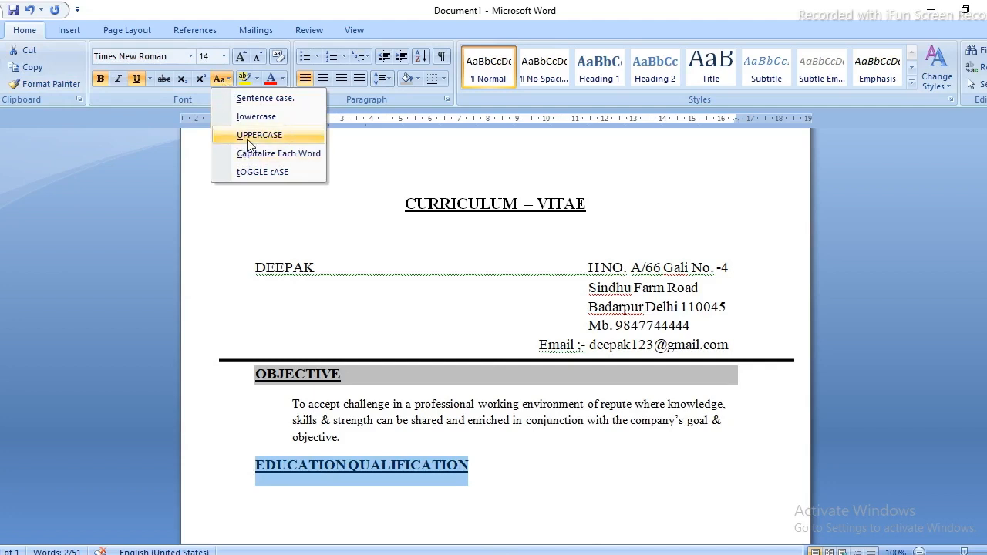
{"action": "left_click", "coordinate": [251, 116]}
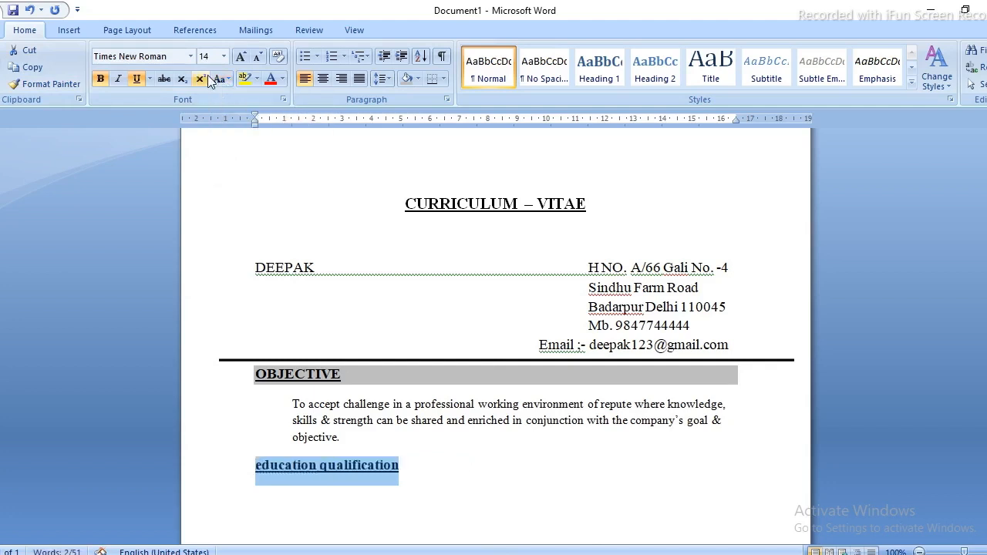
{"action": "left_click", "coordinate": [223, 82]}
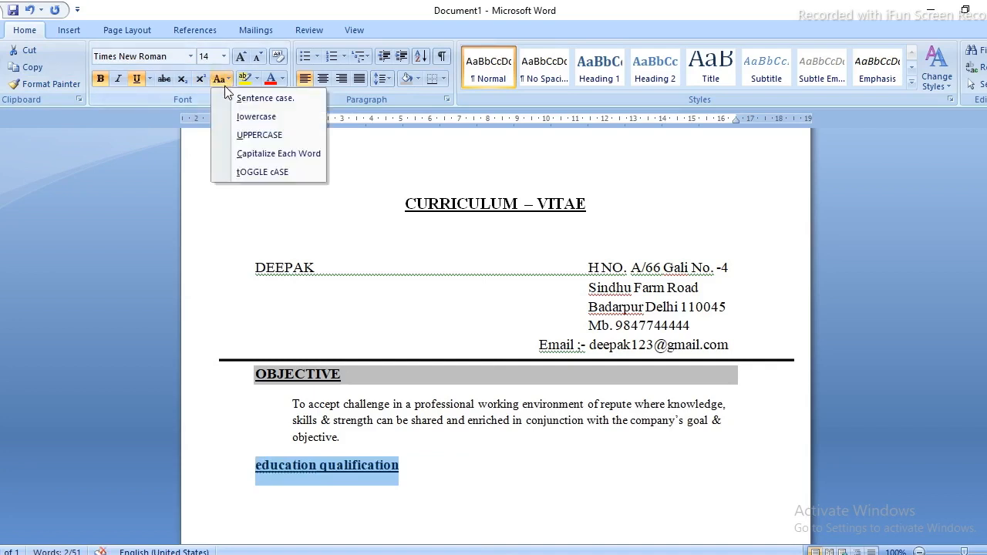
{"action": "left_click", "coordinate": [244, 134]}
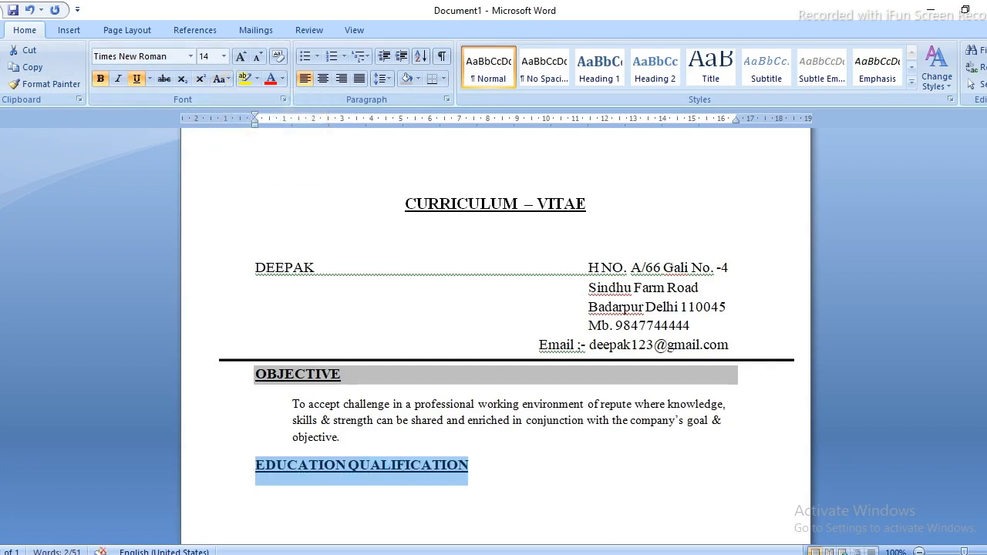
{"action": "left_click", "coordinate": [496, 473]}
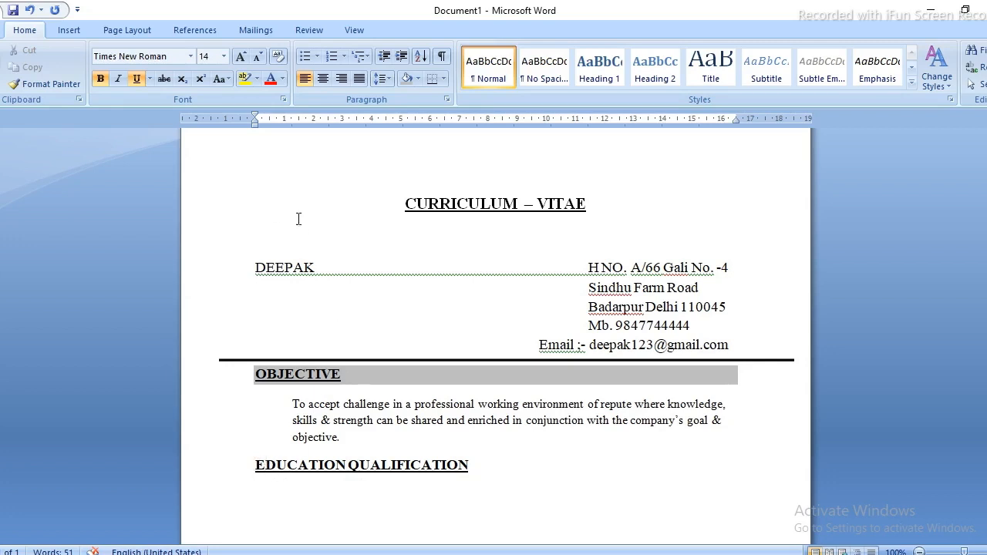
Shade the EDUCATION QUALIFICATION heading grey to match OBJECTIVE.
{"action": "left_click", "coordinate": [399, 80]}
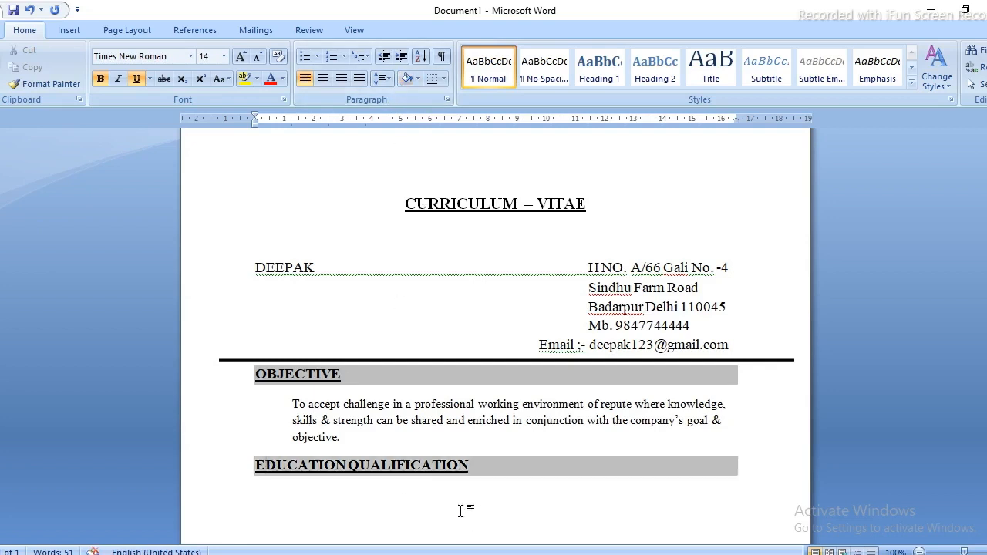
{"action": "key", "text": "ctrl+Right"}
{"action": "key", "text": "Return"}
{"action": "key", "text": "BackSpace"}
{"action": "key", "text": "ctrl+z"}
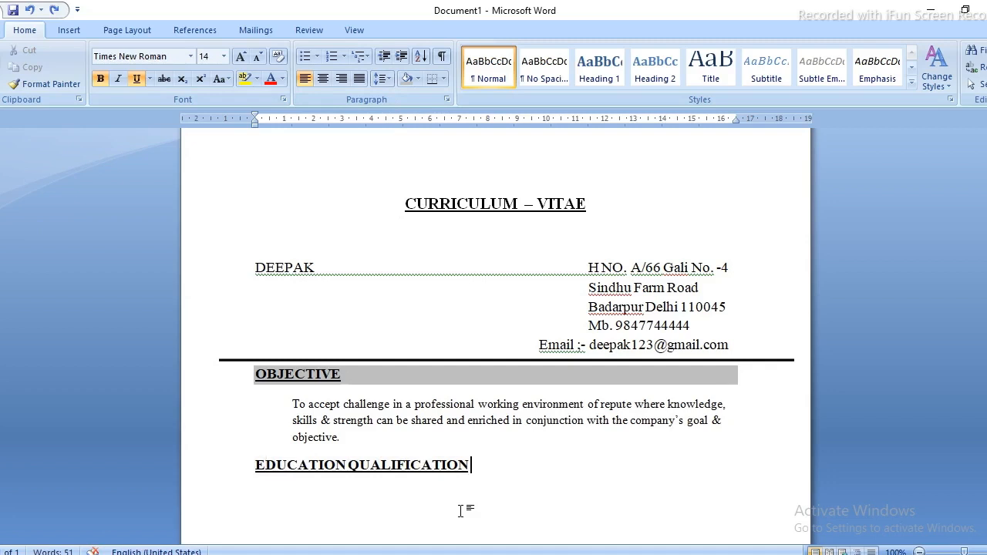
{"action": "key", "text": "Return"}
{"action": "key", "text": "ctrl+z"}
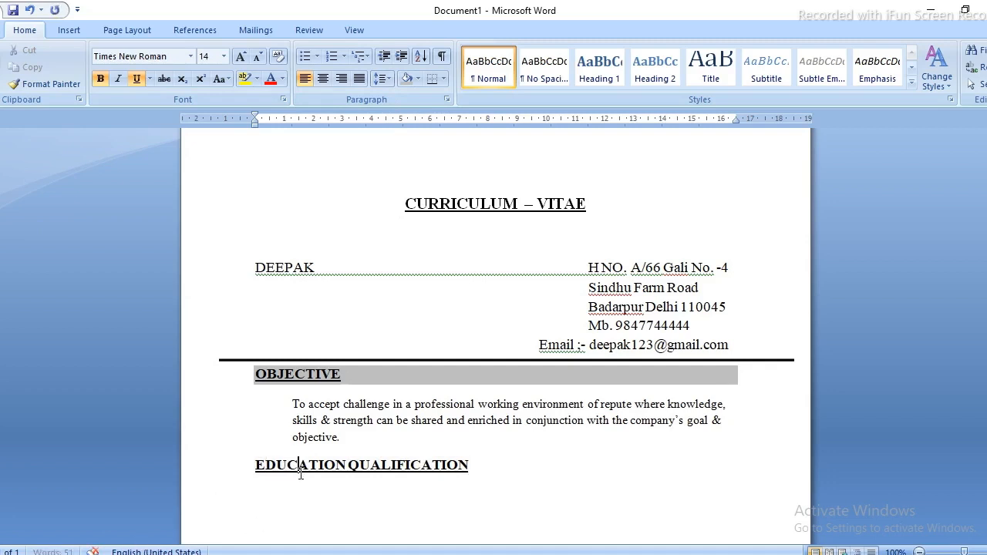
{"action": "left_click", "coordinate": [400, 80]}
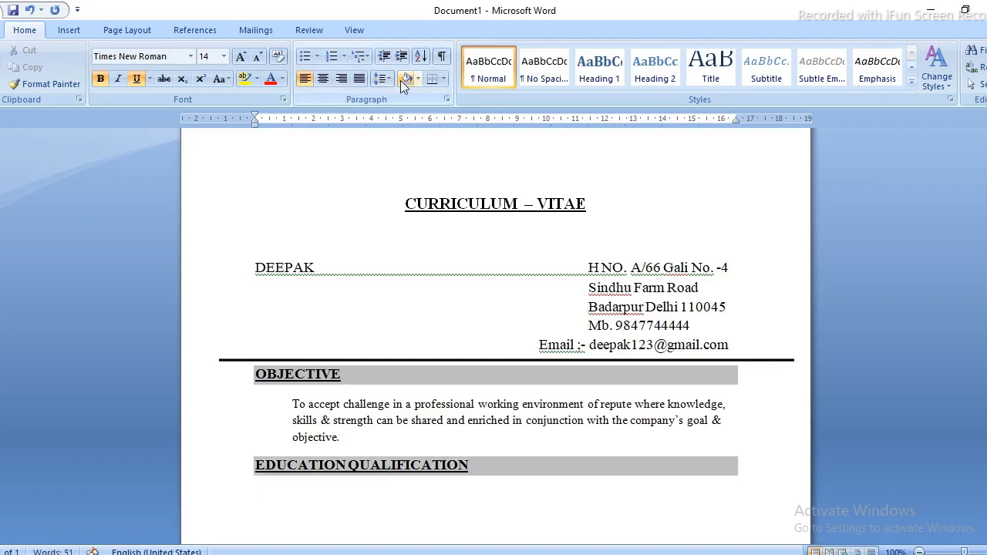
{"action": "left_click", "coordinate": [300, 491]}
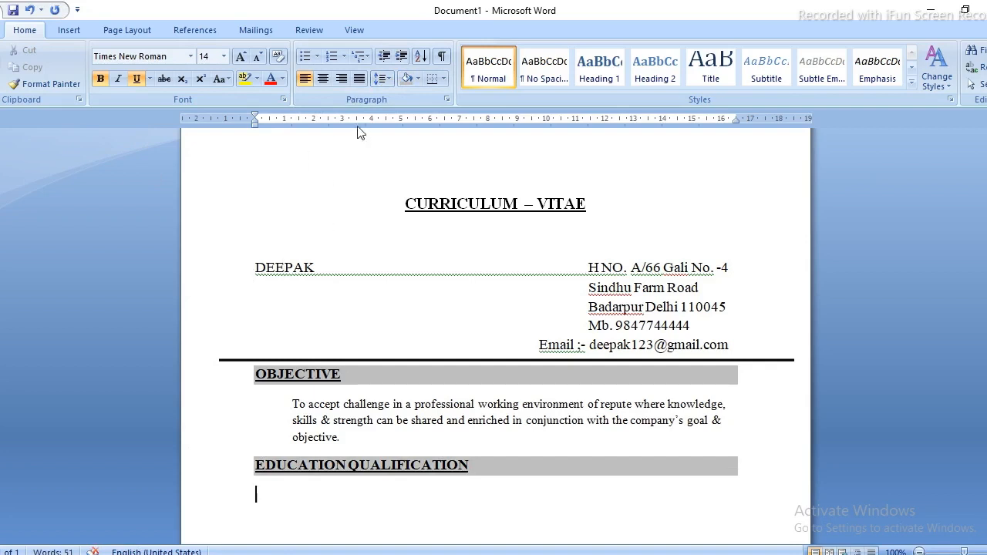
Start an arrow-bulleted list in plain 12 pt text beginning with '10'.
{"action": "left_click", "coordinate": [319, 57]}
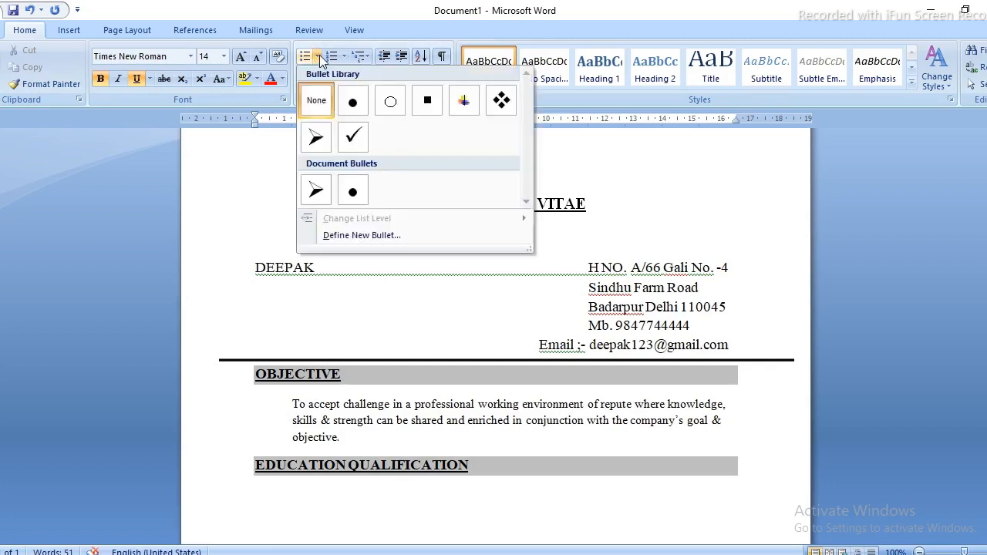
{"action": "left_click", "coordinate": [322, 140]}
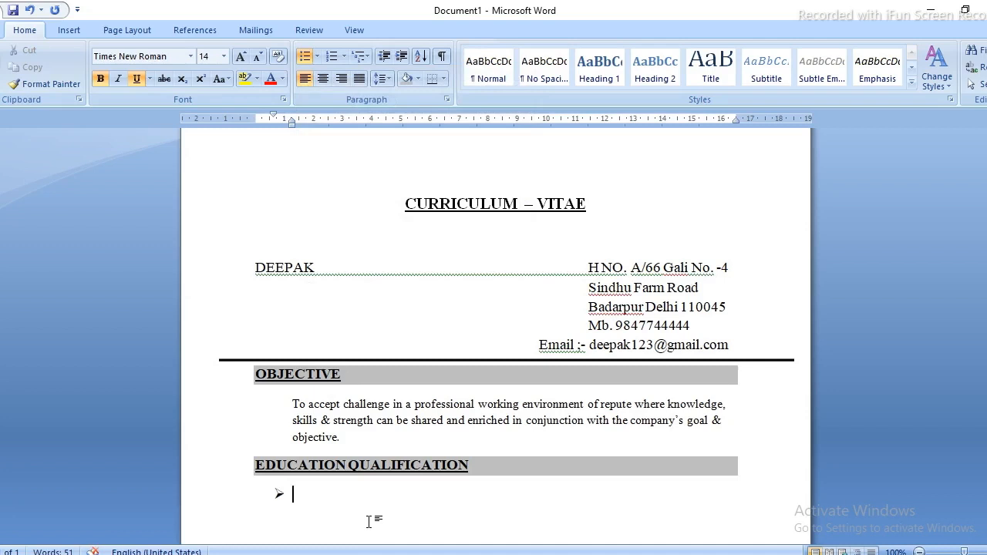
{"action": "type", "text": "10"}
{"action": "left_click_drag", "start_coordinate": [292, 495], "coordinate": [368, 522]}
{"action": "key", "text": "ctrl+u"}
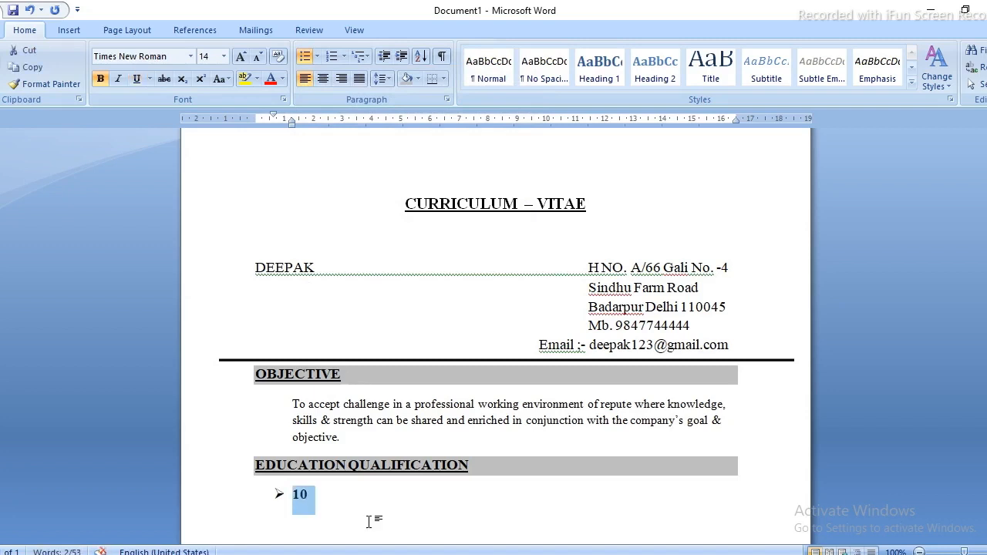
{"action": "key", "text": "ctrl+b"}
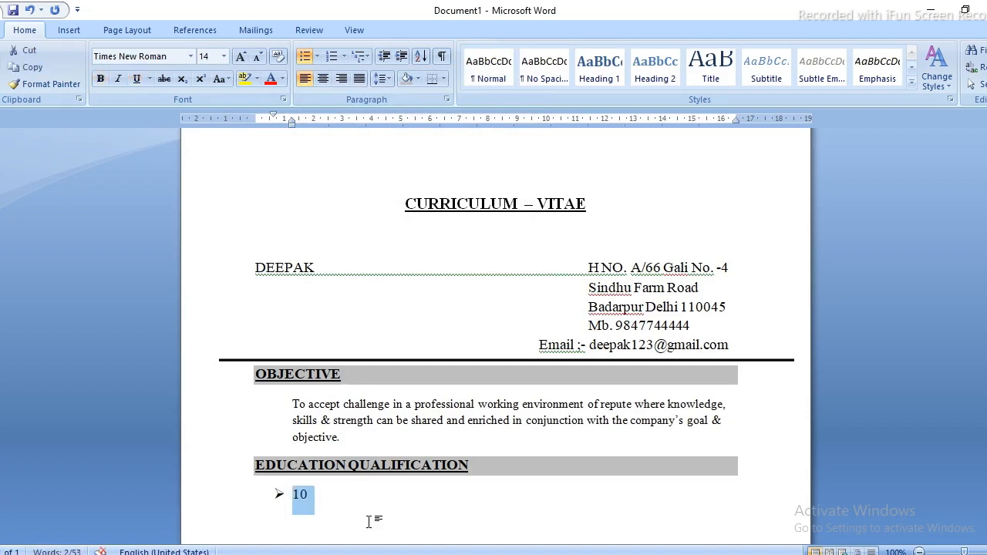
{"action": "key", "text": "ctrl+shift+comma"}
{"action": "key", "text": "Right"}
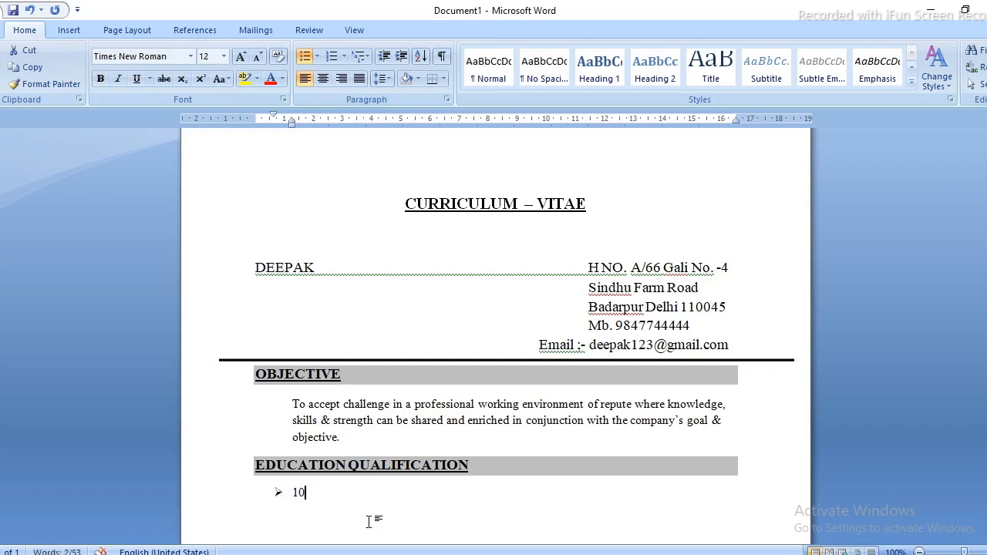
Complete the first bullet as '10th Passed from Delhi C.B.S.E Board.' and start a second.
{"action": "type", "text": "th "}
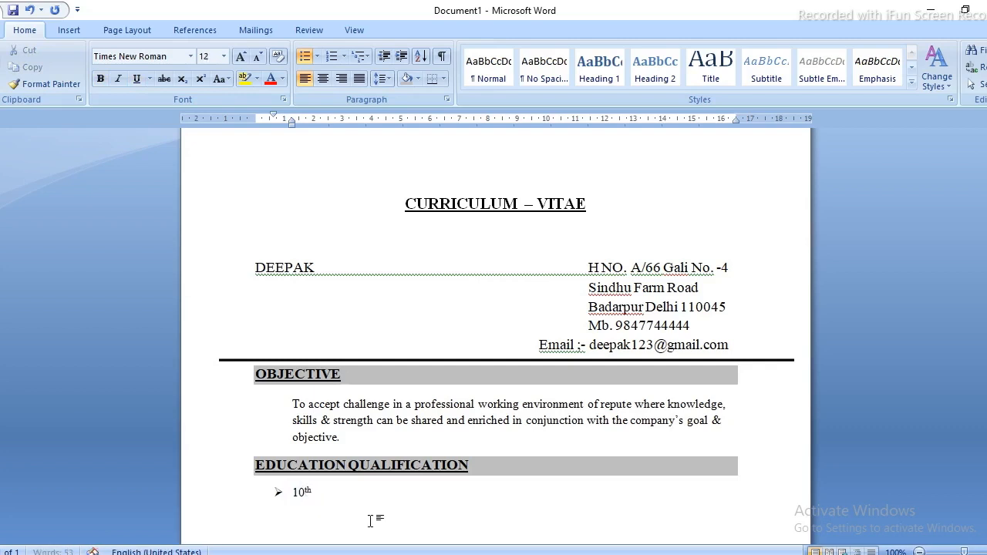
{"action": "type", "text": "Passed fri"}
{"action": "key", "text": "BackSpace"}
{"action": "type", "text": "om De"}
{"action": "type", "text": "lhi"}
{"action": "type", "text": "C.B.S.E "}
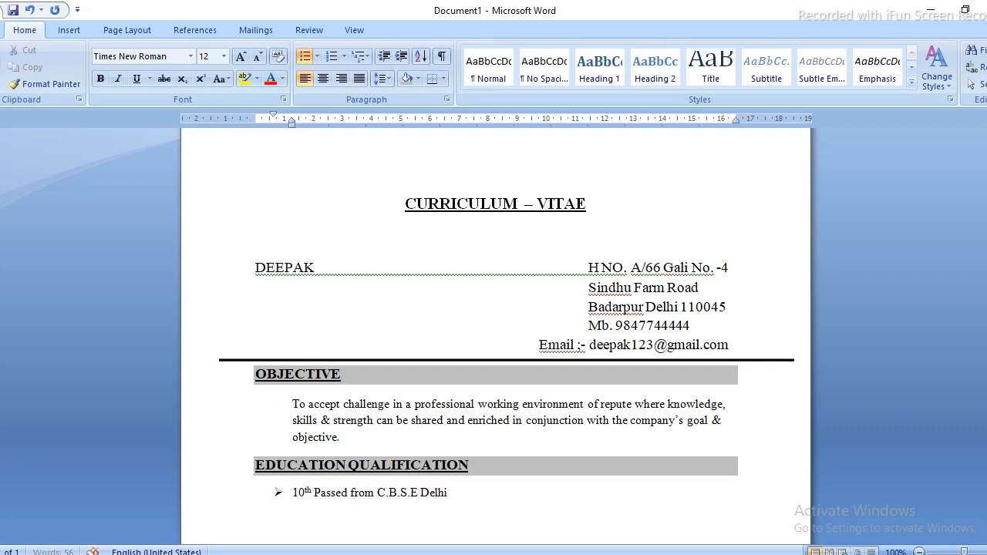
{"action": "type", "text": "Board"}
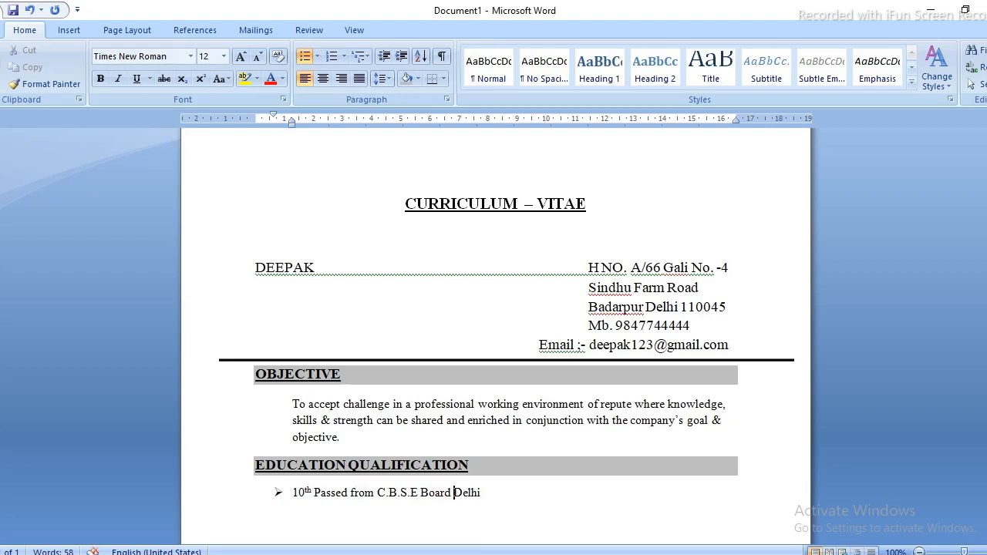
{"action": "left_click", "coordinate": [370, 519]}
{"action": "type", "text": "."}
{"action": "key", "text": "Return"}
Add the bullet '12th Passed from C.B.S.E. Board Delhi.' and start a third.
{"action": "type", "text": "12th"}
{"action": "type", "text": "Passe"}
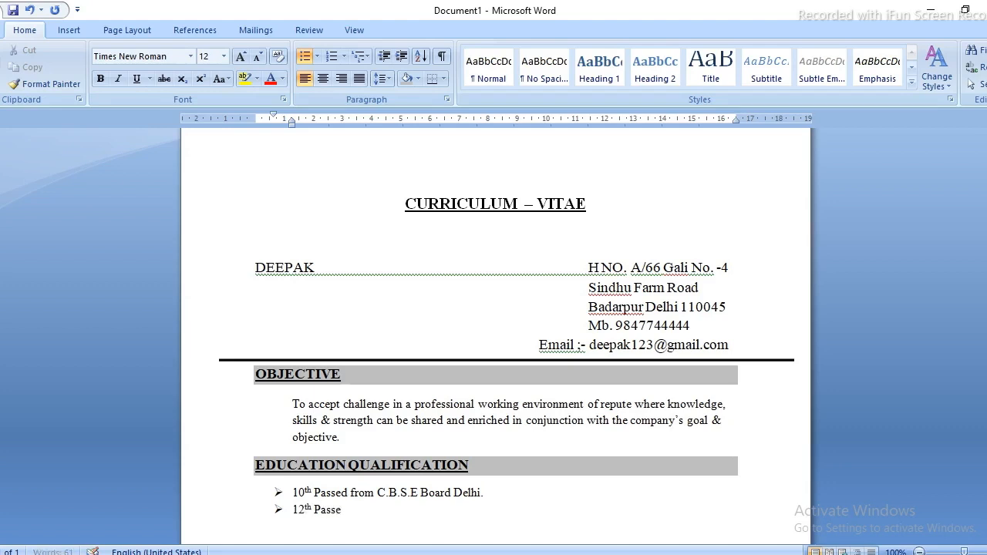
{"action": "type", "text": "d from C.B.S.E"}
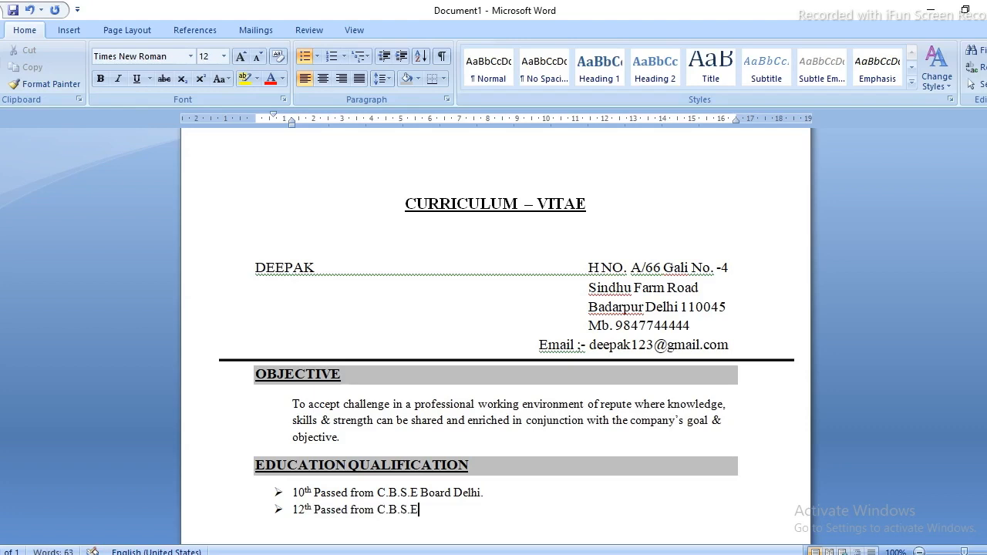
{"action": "type", "text": ". Board Delhi."}
{"action": "key", "text": "Return"}
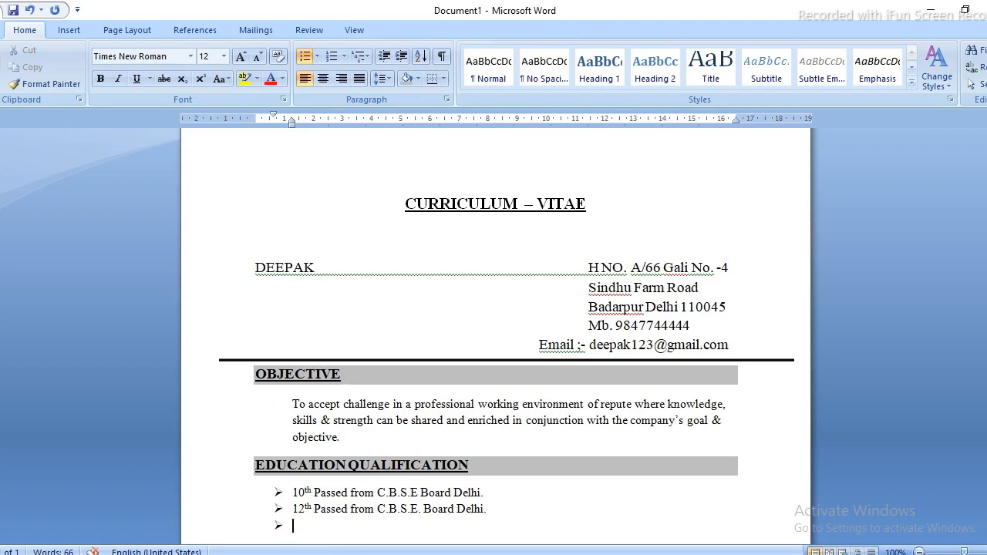
Add the bullet 'B.A. Passed from Delhi University.' and end the list on a plain line.
{"action": "type", "text": "B.A. Passed from "}
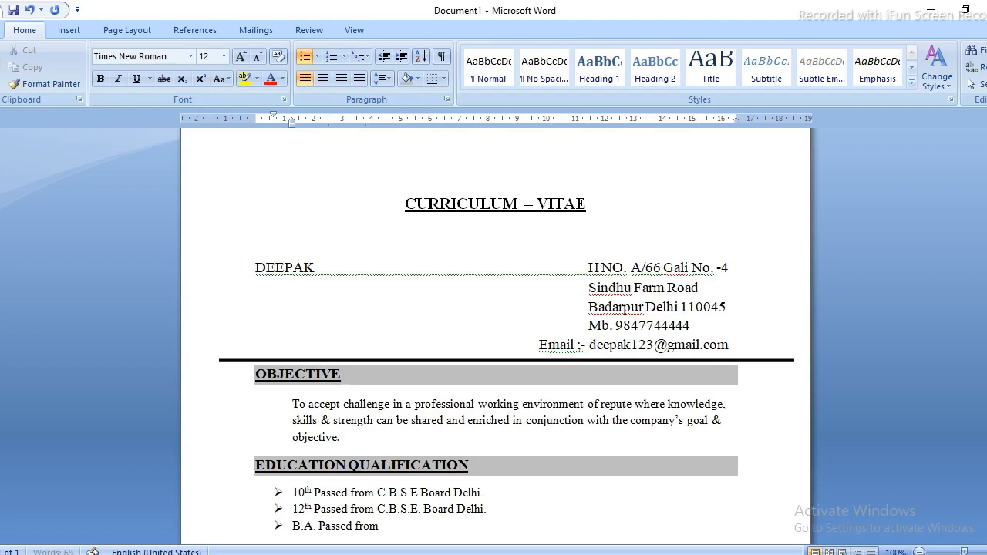
{"action": "type", "text": "Delhi University."}
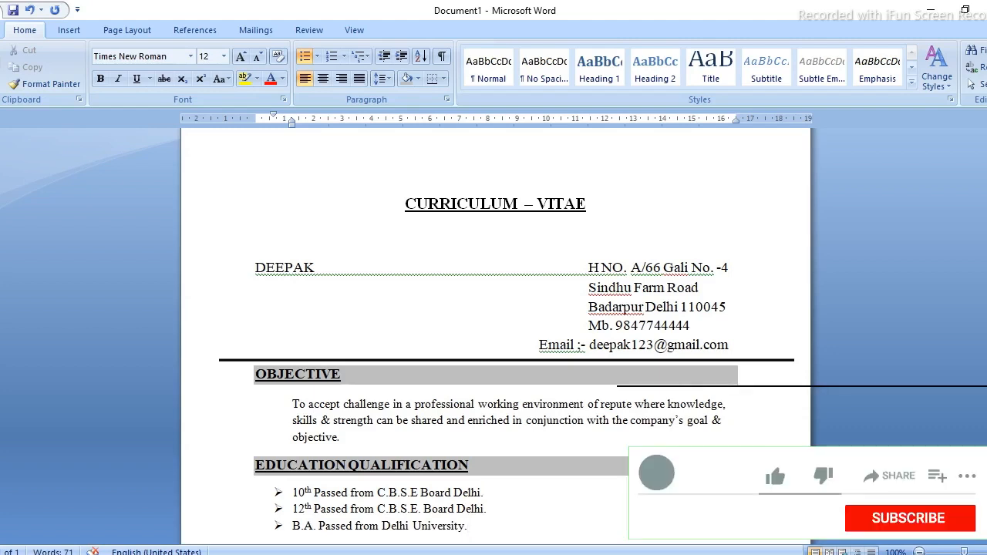
{"action": "key", "text": "Return"}
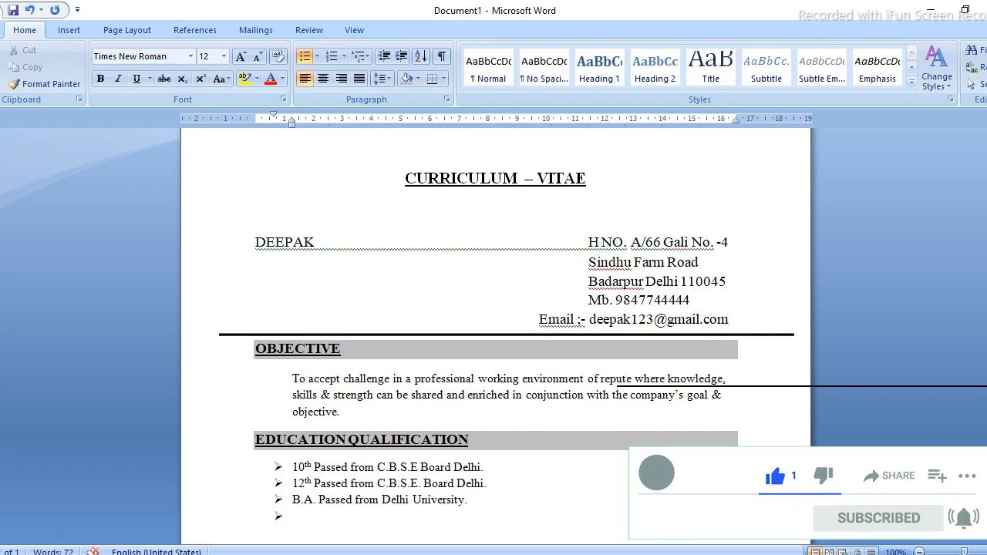
{"action": "key", "text": "Return"}
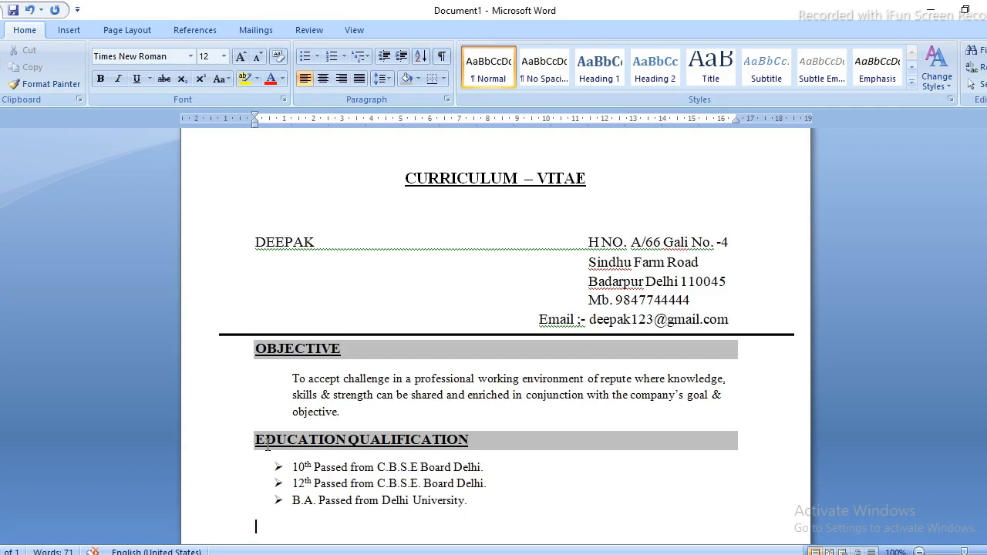
Copy the EDUCATION QUALIFICATION heading onto its own unbulleted line below the education list.
{"action": "triple_click", "coordinate": [267, 444]}
{"action": "key", "text": "ctrl+c"}
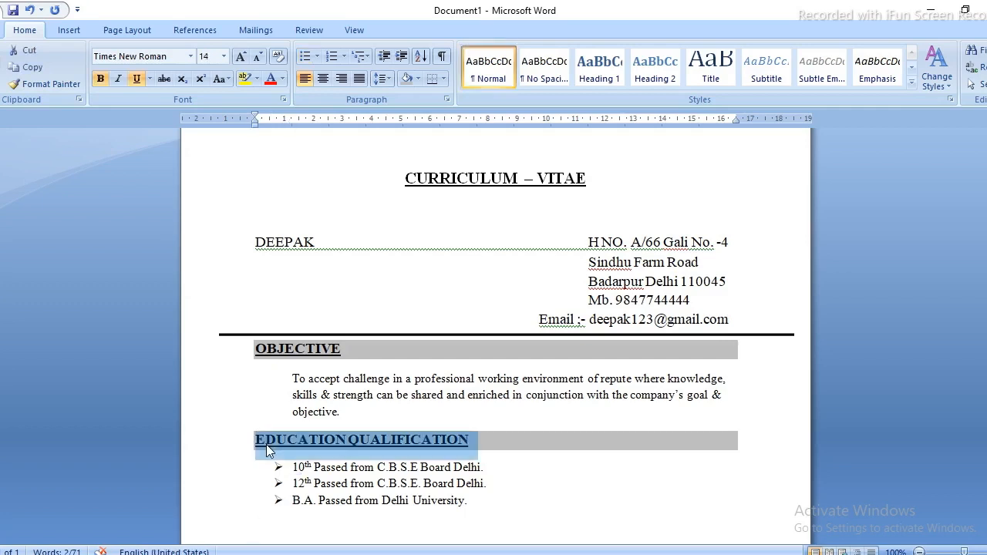
{"action": "key", "text": "Down"}
{"action": "key", "text": "Down"}
{"action": "key", "text": "Down"}
{"action": "key", "text": "Down"}
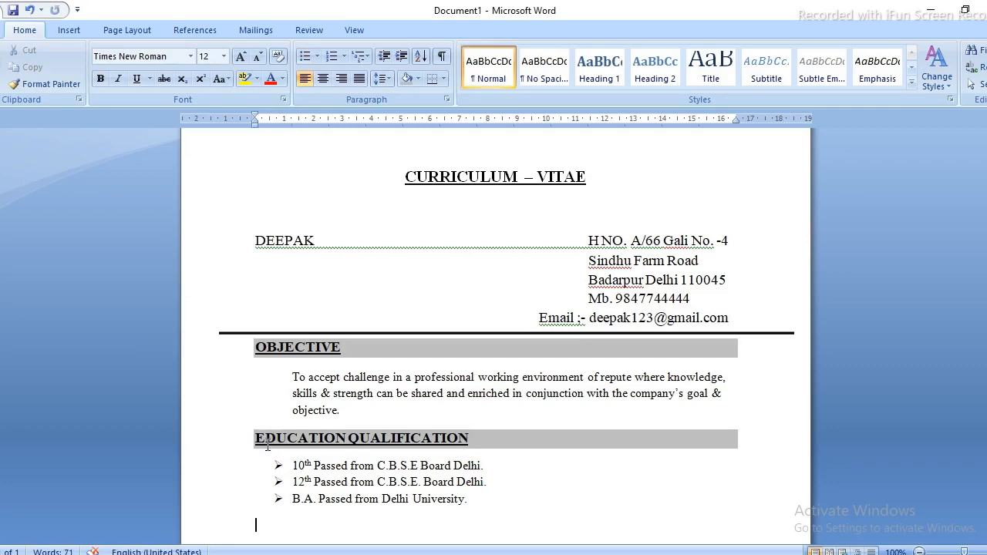
{"action": "key", "text": "ctrl+v"}
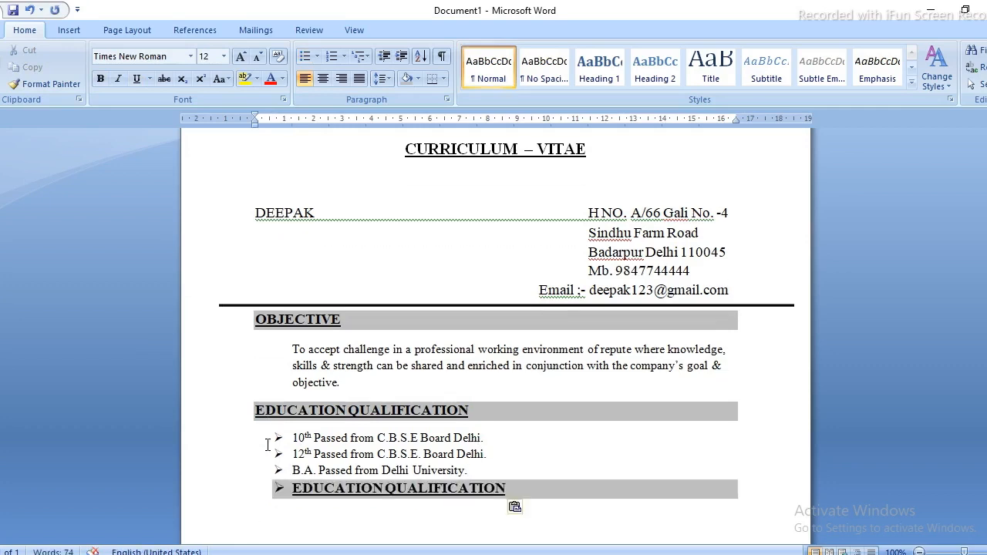
{"action": "key", "text": "ctrl+z"}
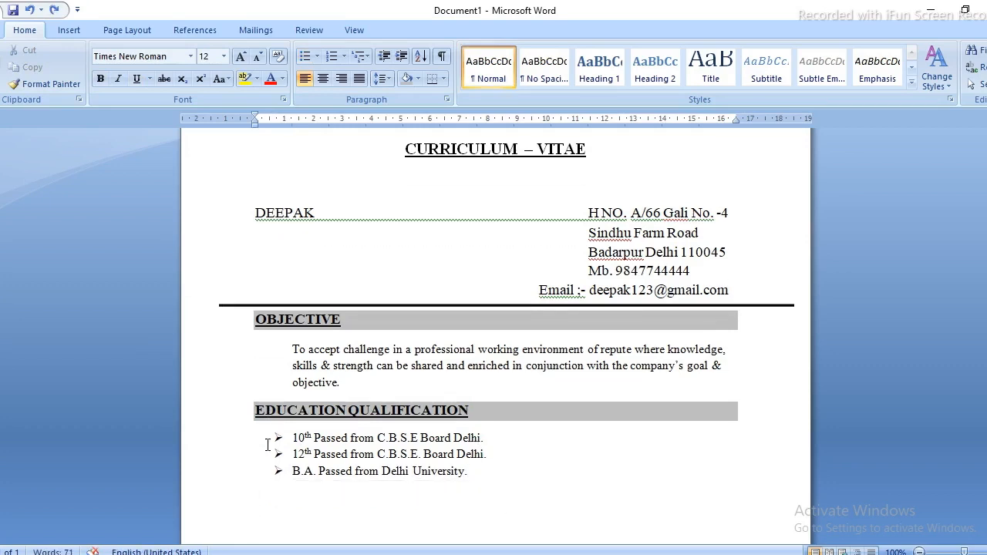
{"action": "key", "text": "Return"}
{"action": "key", "text": "BackSpace"}
{"action": "key", "text": "ctrl+v"}
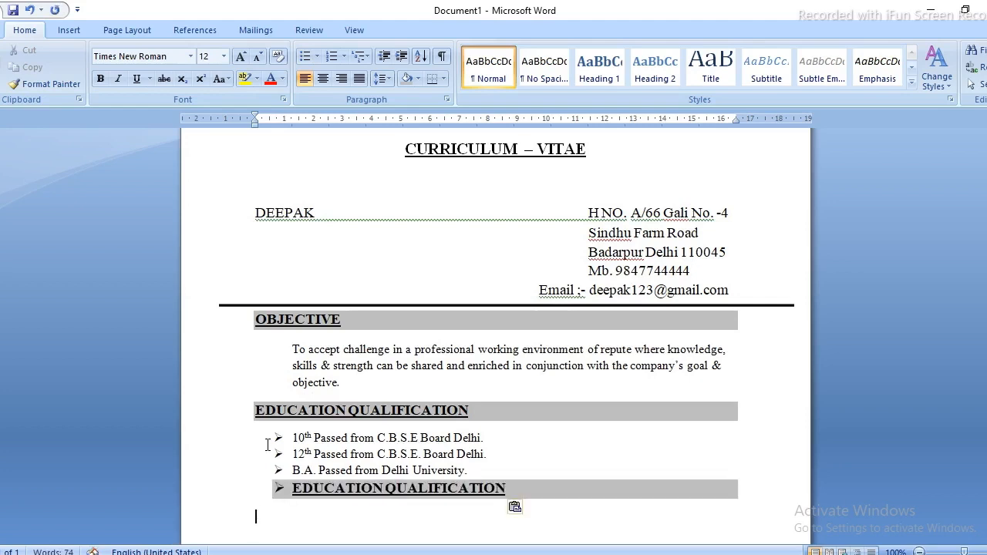
{"action": "key", "text": "BackSpace"}
{"action": "key", "text": "BackSpace"}
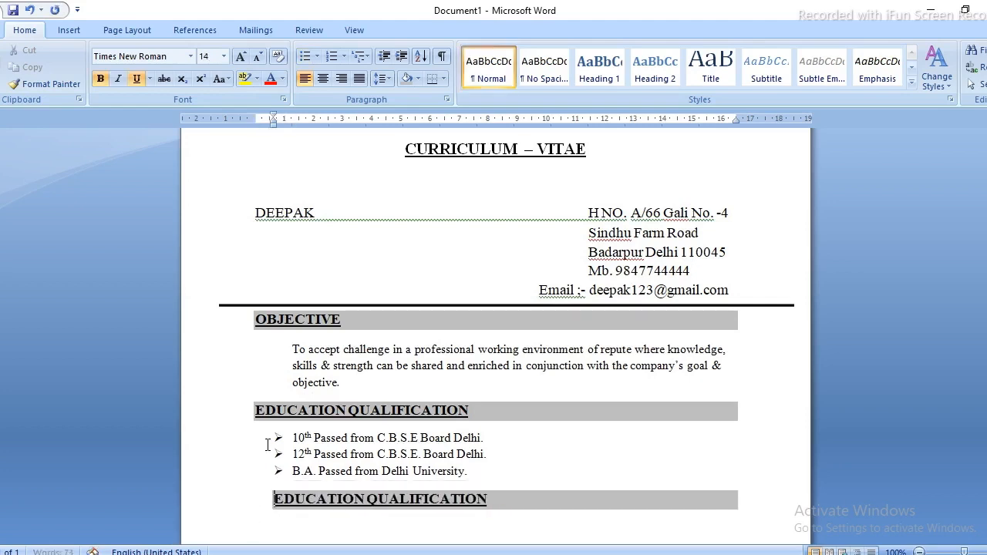
{"action": "key", "text": "BackSpace"}
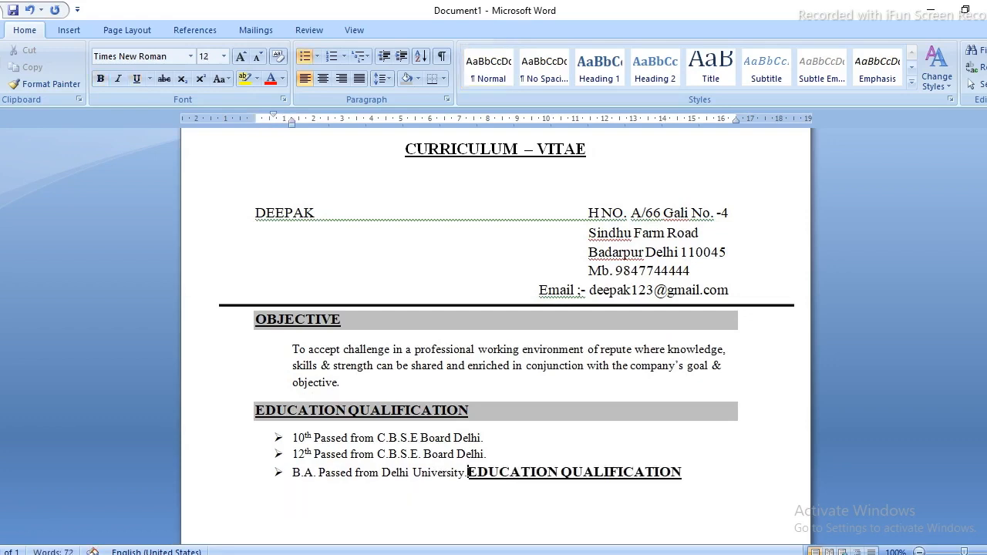
{"action": "key", "text": "ctrl+z"}
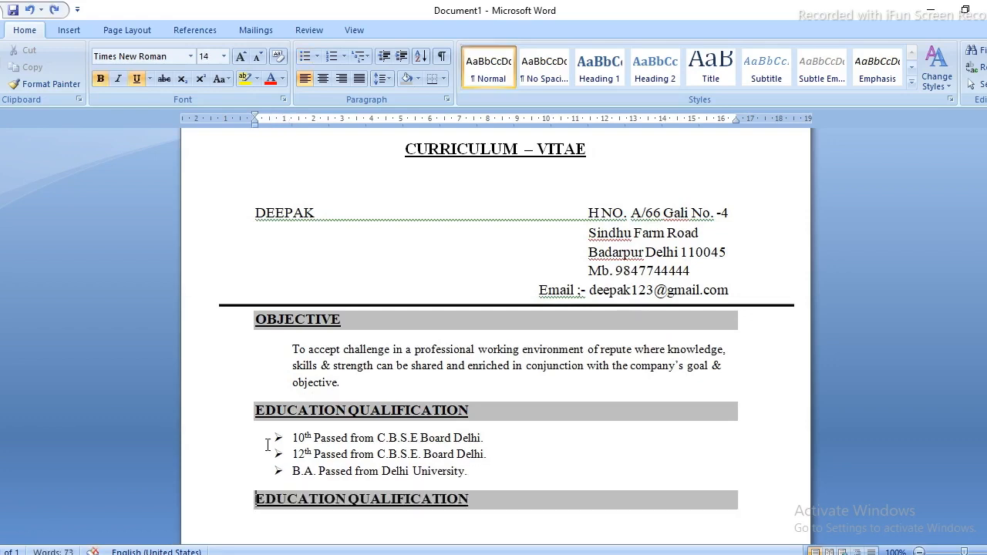
Replace EDUCATION with 'technical' and change it to uppercase TECHNICAL.
{"action": "key", "text": "ctrl+Delete"}
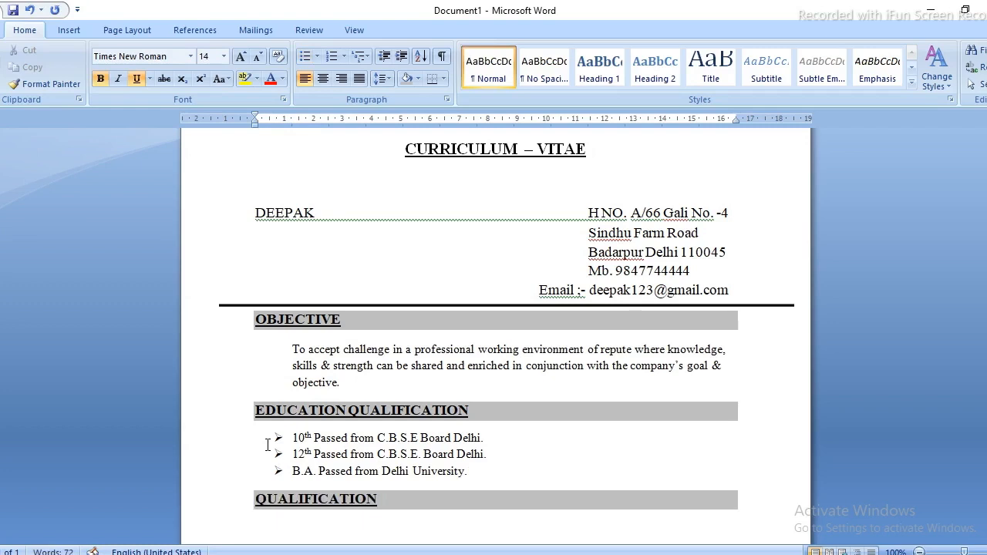
{"action": "type", "text": "tech"}
{"action": "type", "text": "nical"}
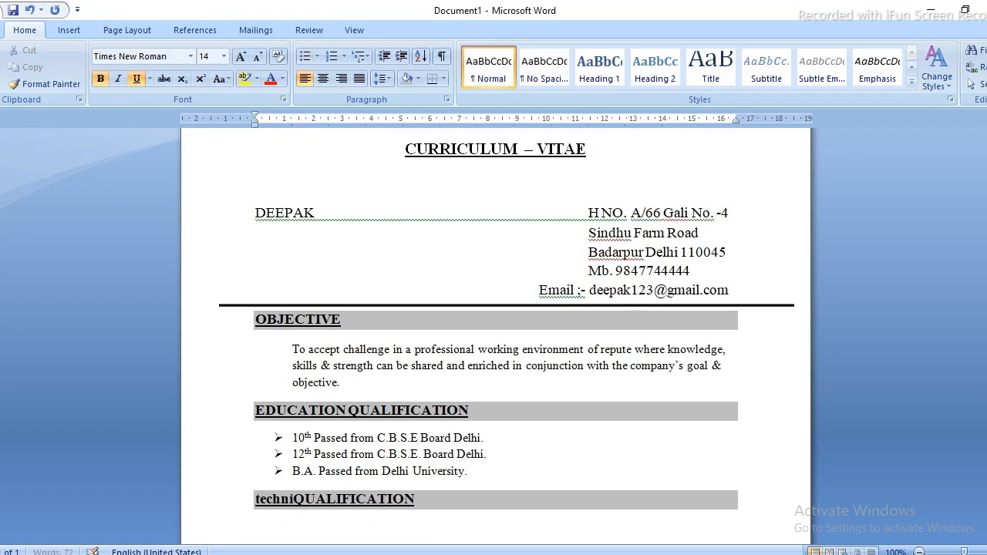
{"action": "key", "text": "ctrl+shift+Left"}
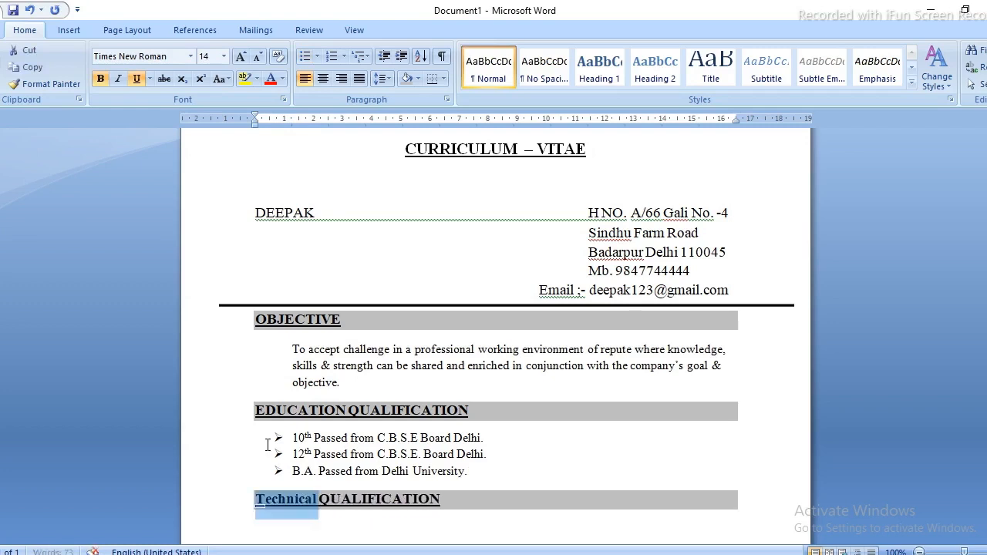
{"action": "key", "text": "shift+F3"}
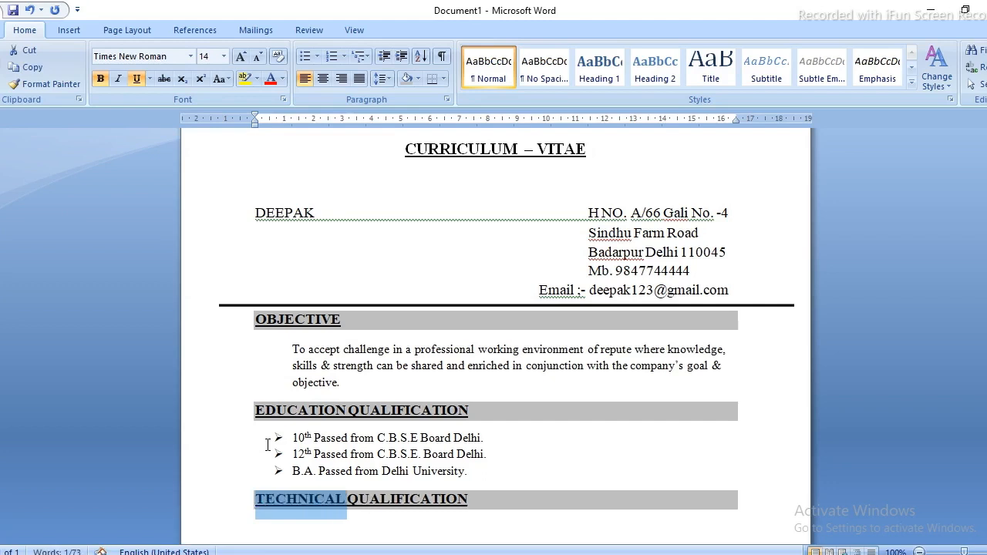
{"action": "key", "text": "Down"}
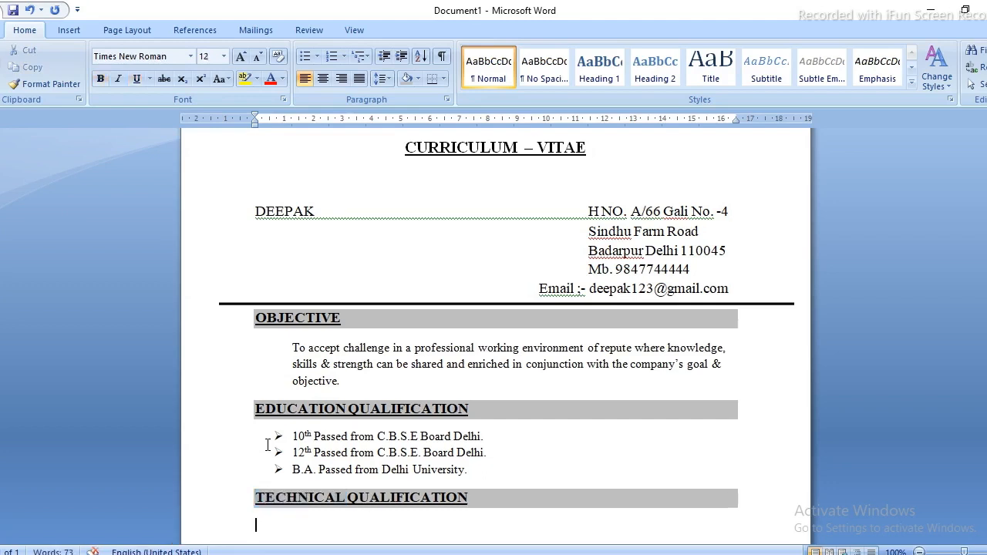
Italicise the shaded OBJECTIVE, EDUCATION QUALIFICATION and TECHNICAL QUALIFICATION heading lines one by one.
{"action": "key", "text": "Up"}
{"action": "key", "text": "Up"}
{"action": "key", "text": "Up"}
{"action": "key", "text": "Up"}
{"action": "key", "text": "Up"}
{"action": "key", "text": "Up"}
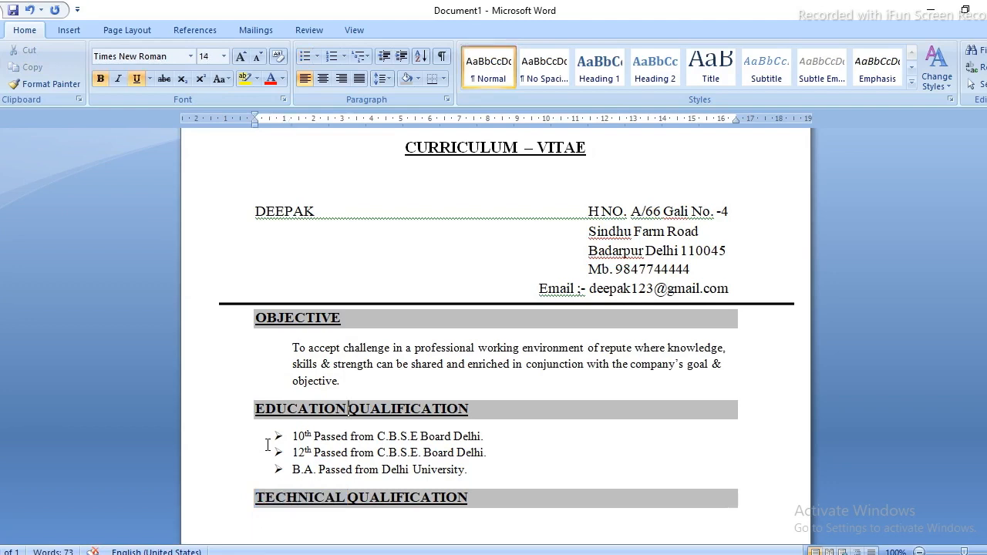
{"action": "key", "text": "Up"}
{"action": "key", "text": "Up"}
{"action": "key", "text": "shift+Down"}
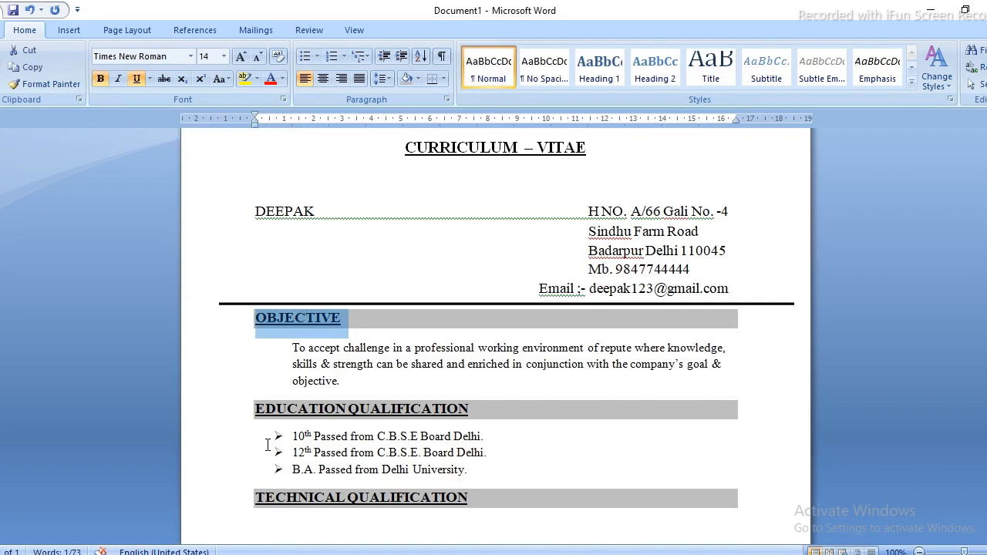
{"action": "key", "text": "ctrl+i"}
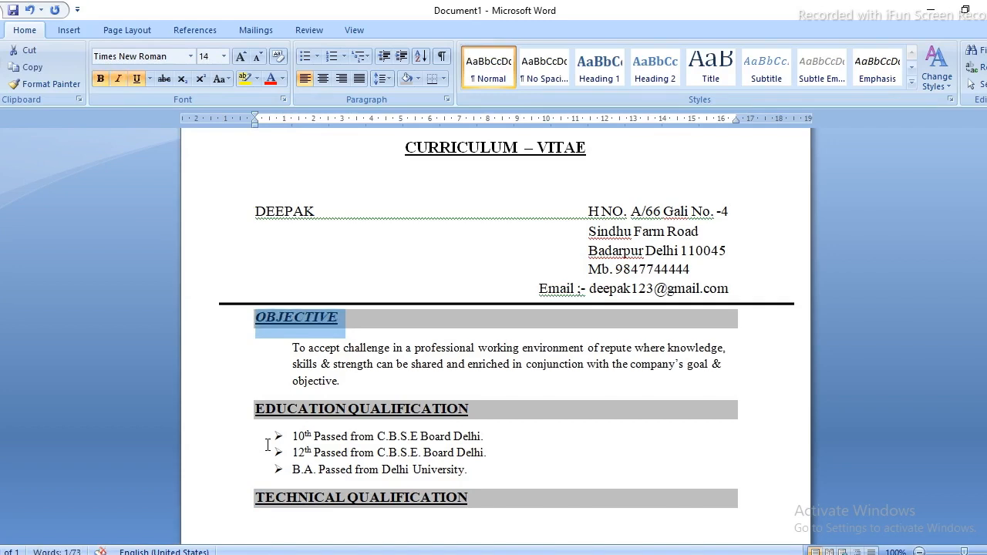
{"action": "key", "text": "Down"}
{"action": "key", "text": "Down"}
{"action": "key", "text": "Down"}
{"action": "key", "text": "Down"}
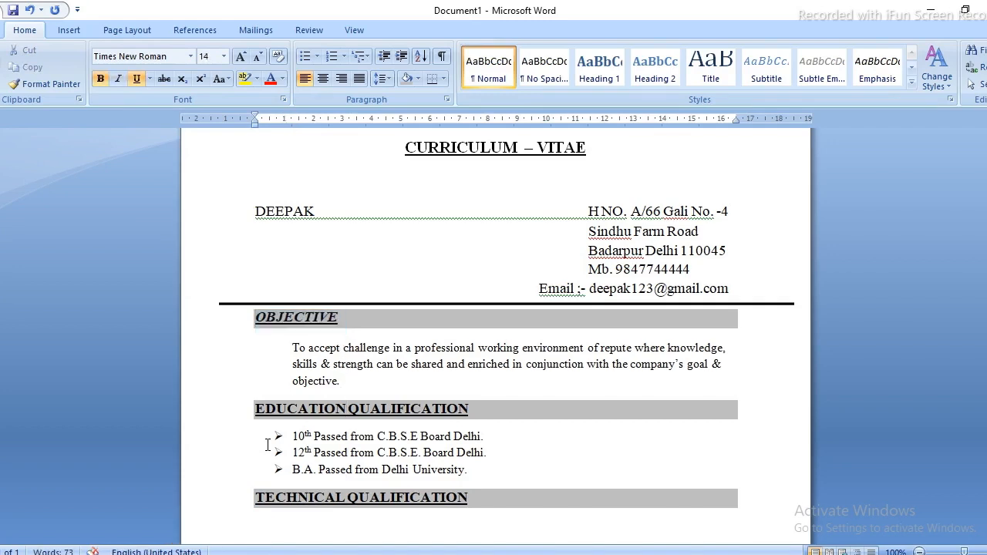
{"action": "key", "text": "Left"}
{"action": "key", "text": "shift+Down"}
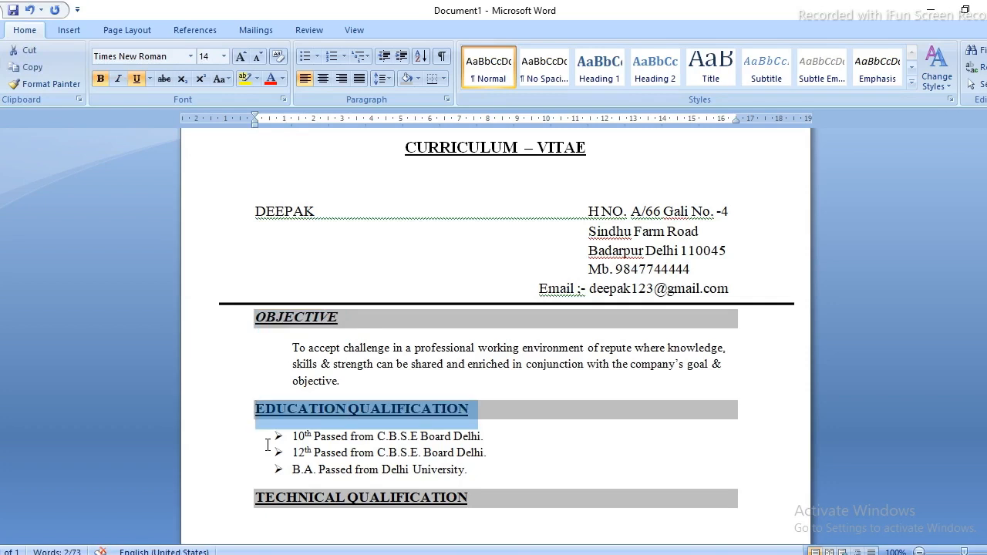
{"action": "key", "text": "ctrl+i"}
{"action": "key", "text": "Down"}
{"action": "key", "text": "Down"}
{"action": "key", "text": "Down"}
{"action": "key", "text": "Down"}
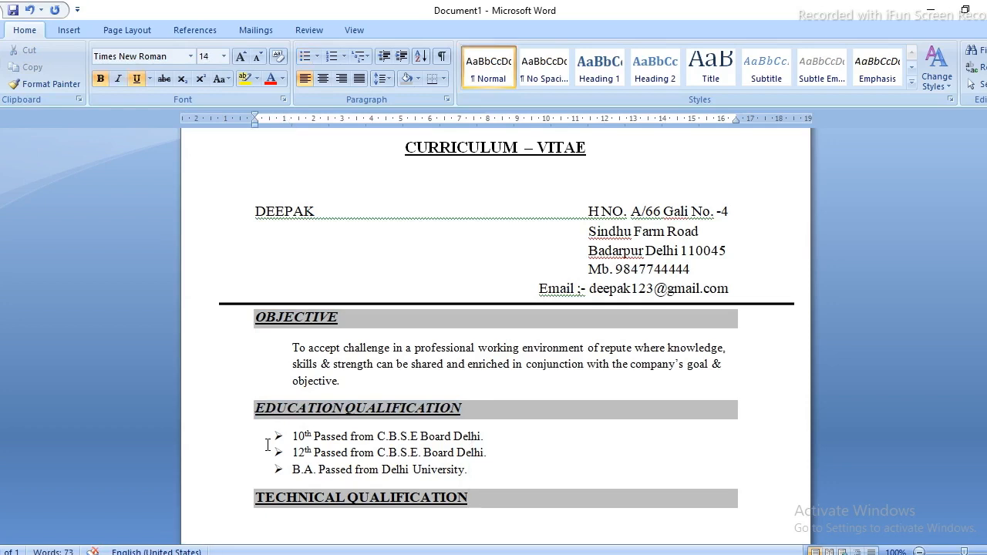
{"action": "key", "text": "Home"}
{"action": "key", "text": "shift+Down"}
{"action": "key", "text": "ctrl+i"}
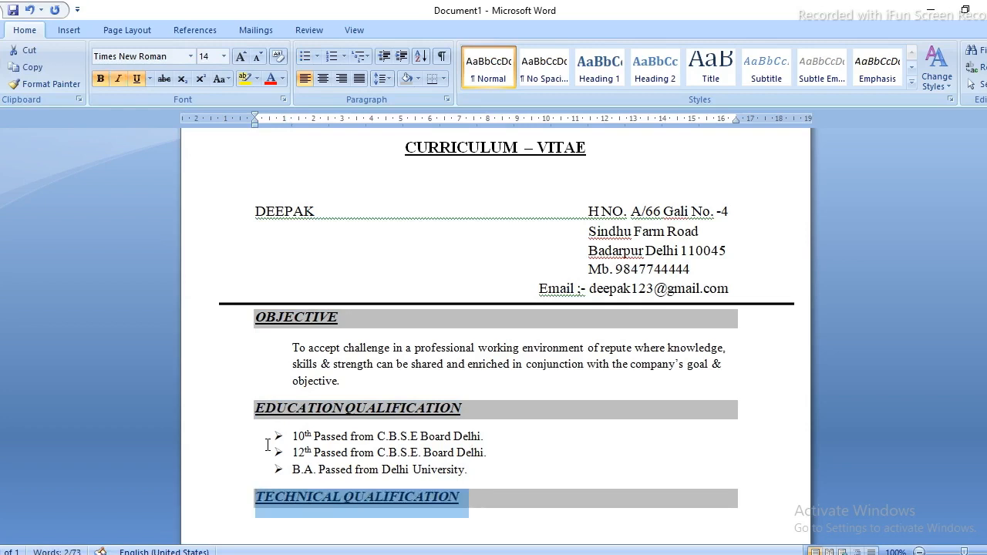
{"action": "key", "text": "Right"}
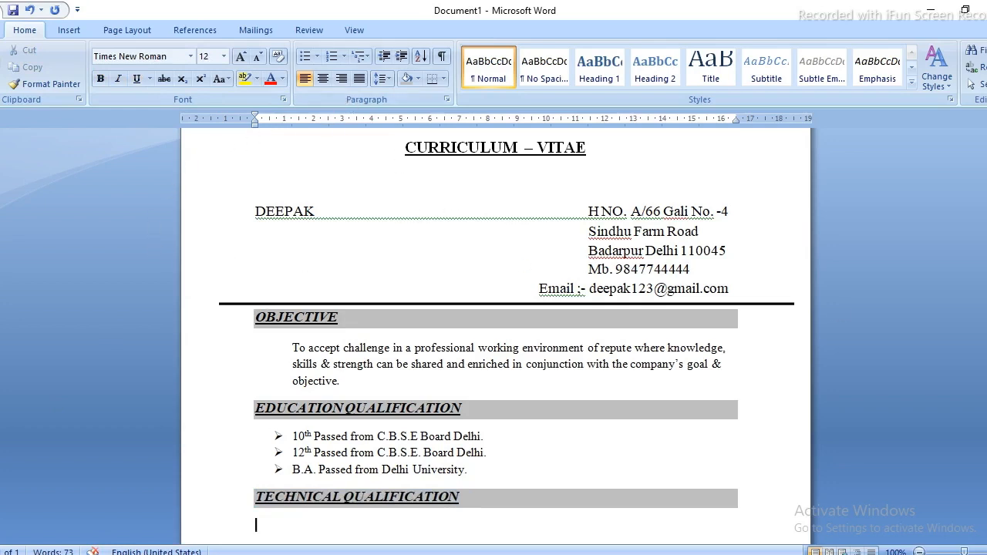
Add the arrow bullet 'Basic Computer Knowledge.' under TECHNICAL QUALIFICATION, then end the list.
{"action": "scroll", "coordinate": [412, 179], "scroll_direction": "up", "scroll_amount": 1}
{"action": "scroll", "coordinate": [412, 178], "scroll_direction": "down", "scroll_amount": 4}
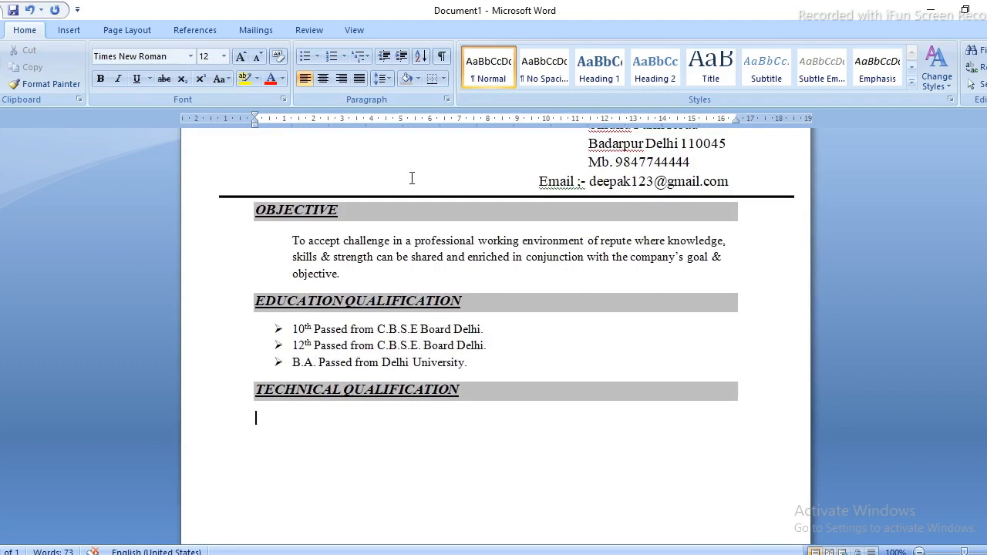
{"action": "left_click", "coordinate": [315, 57]}
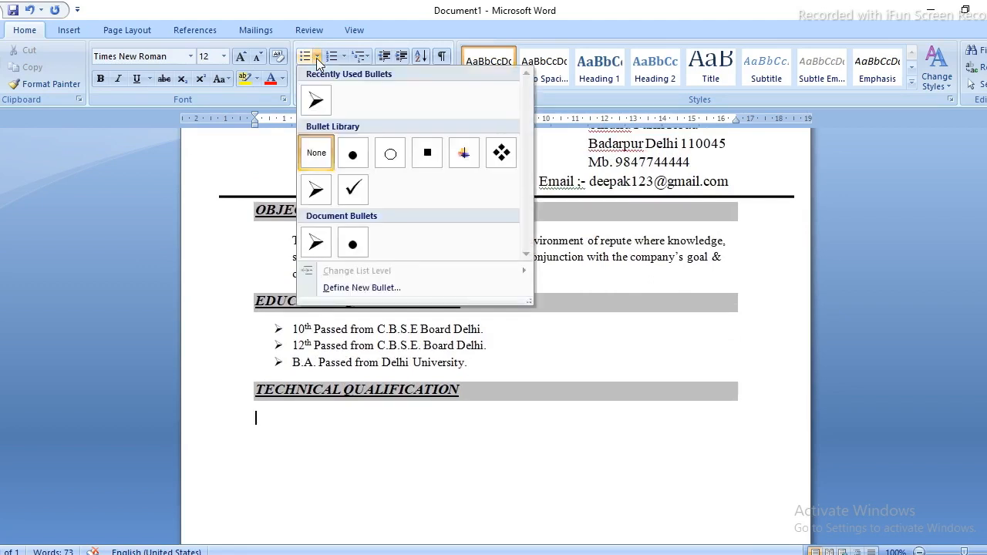
{"action": "left_click", "coordinate": [316, 100]}
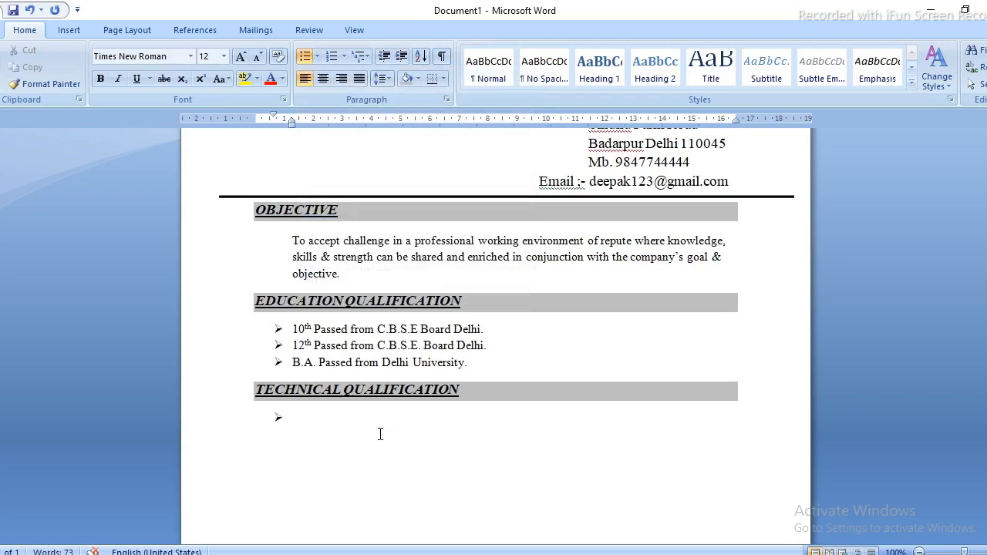
{"action": "type", "text": "Basic Comput"}
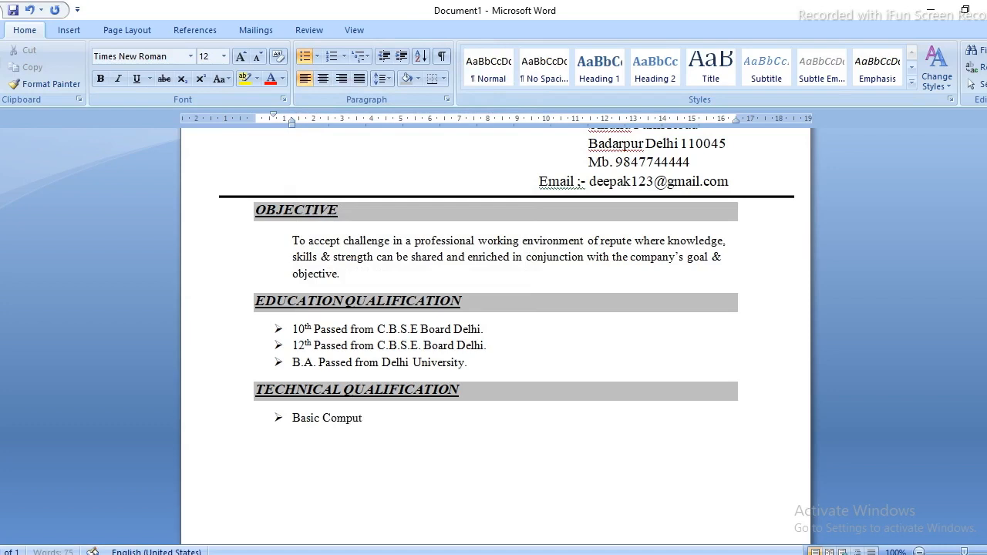
{"action": "type", "text": "er Knowledge."}
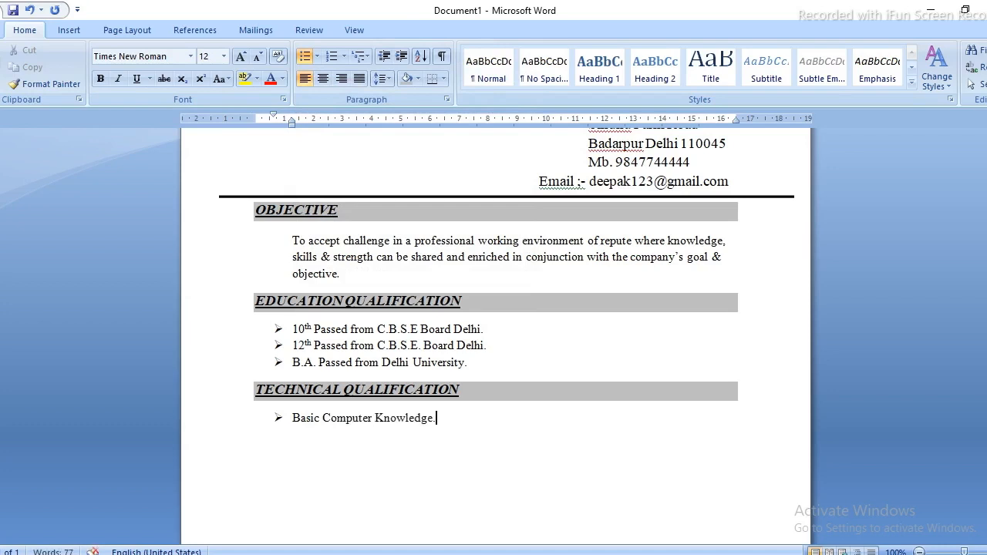
{"action": "key", "text": "Return"}
{"action": "key", "text": "Return"}
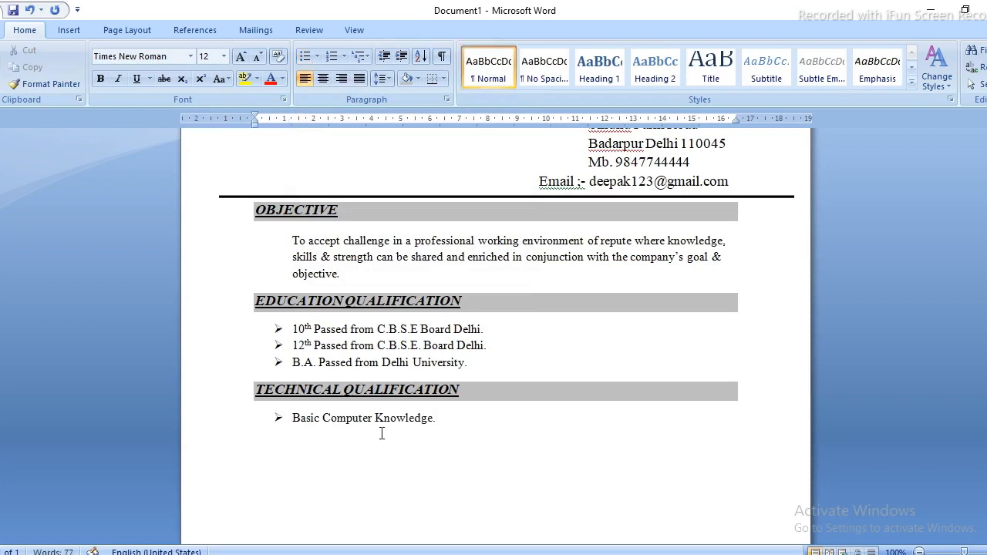
{"action": "scroll", "coordinate": [213, 474], "scroll_direction": "down", "scroll_amount": 2}
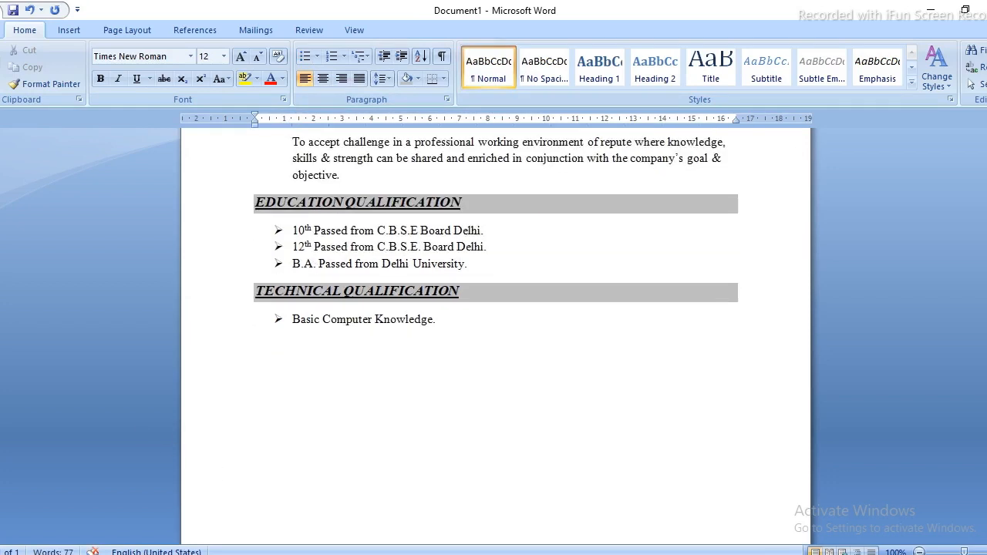
{"action": "scroll", "coordinate": [496, 334], "scroll_direction": "down", "scroll_amount": 1}
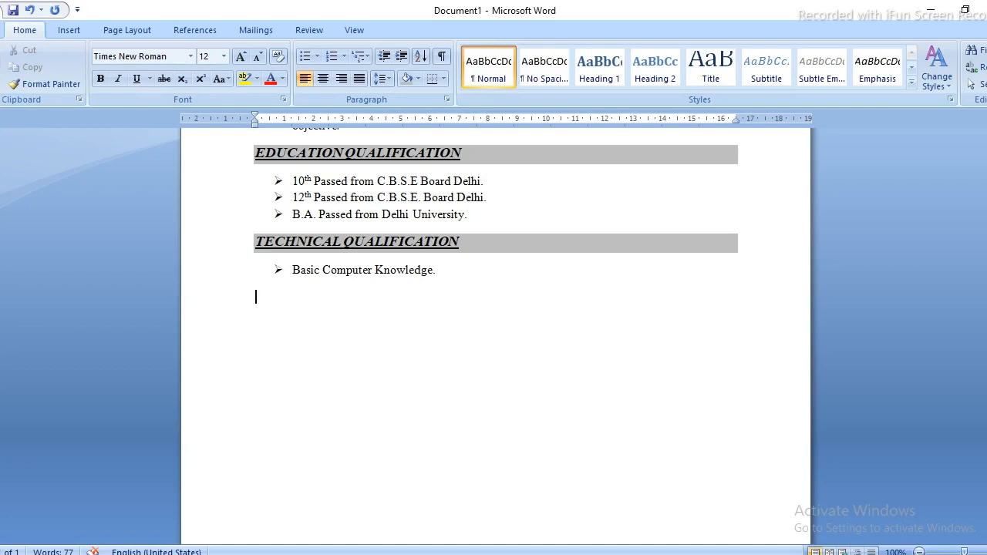
Copy the shaded TECHNICAL QUALIFICATION heading and paste it on a new line below Basic Computer Knowledge.
{"action": "key", "text": "Up"}
{"action": "key", "text": "Up"}
{"action": "key", "text": "shift+Down"}
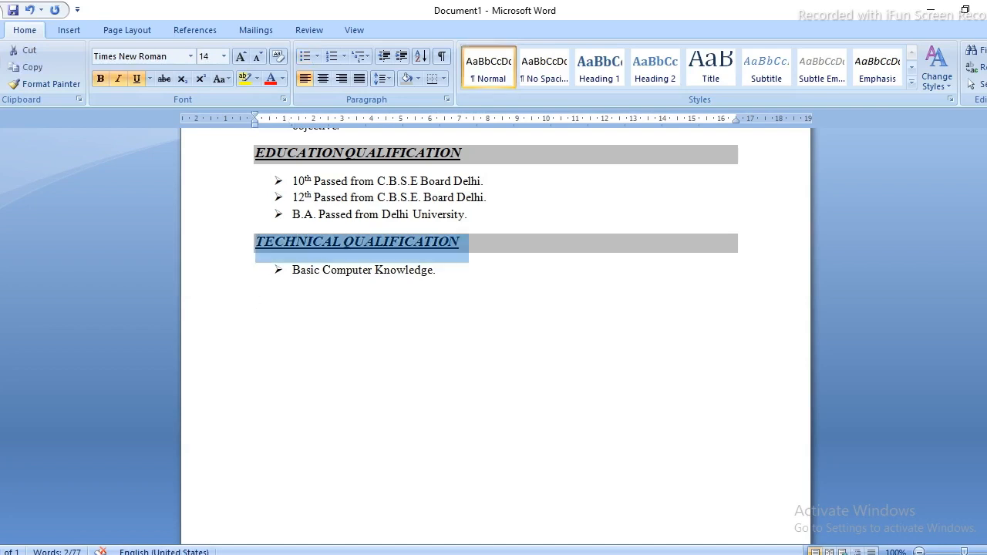
{"action": "key", "text": "ctrl+c"}
{"action": "key", "text": "End"}
{"action": "key", "text": "Return"}
{"action": "key", "text": "ctrl+v"}
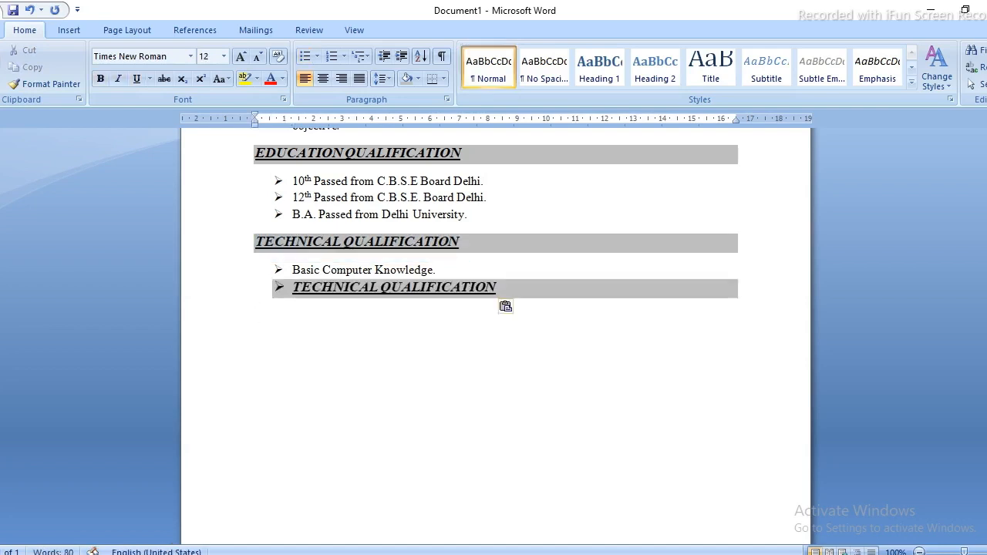
Strip the pasted heading's bullet and indent, and retitle it WORK EXPERIENCE in capitals.
{"action": "key", "text": "Home"}
{"action": "key", "text": "BackSpace"}
{"action": "key", "text": "BackSpace"}
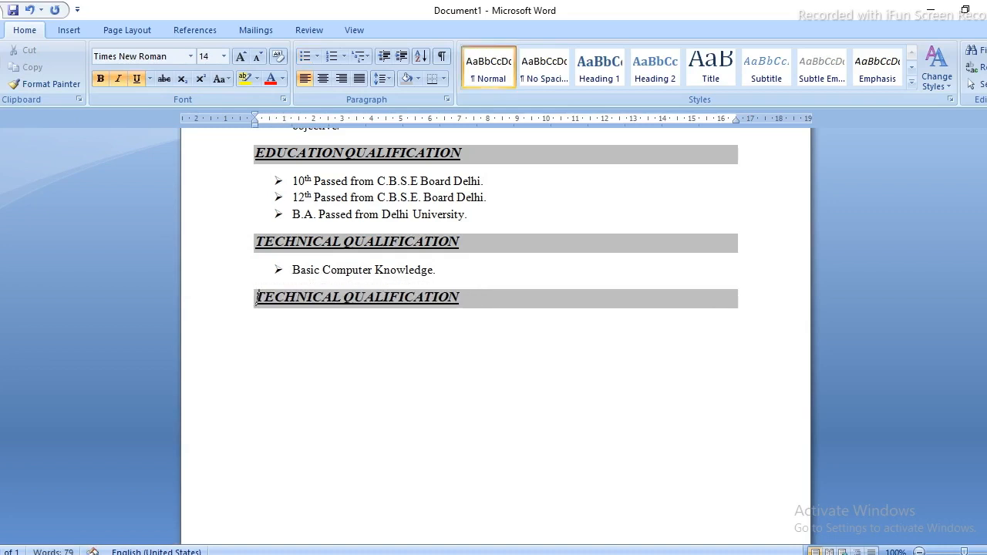
{"action": "key", "text": "Delete"}
{"action": "key", "text": "Delete"}
{"action": "key", "text": "Delete"}
{"action": "key", "text": "Delete"}
{"action": "key", "text": "Delete"}
{"action": "key", "text": "Delete"}
{"action": "key", "text": "Delete"}
{"action": "key", "text": "Delete"}
{"action": "key", "text": "Delete"}
{"action": "key", "text": "Delete"}
{"action": "key", "text": "Delete"}
{"action": "key", "text": "Delete"}
{"action": "key", "text": "Delete"}
{"action": "key", "text": "Delete"}
{"action": "key", "text": "Delete"}
{"action": "key", "text": "Delete"}
{"action": "key", "text": "Delete"}
{"action": "key", "text": "Delete"}
{"action": "key", "text": "Delete"}
{"action": "key", "text": "Delete"}
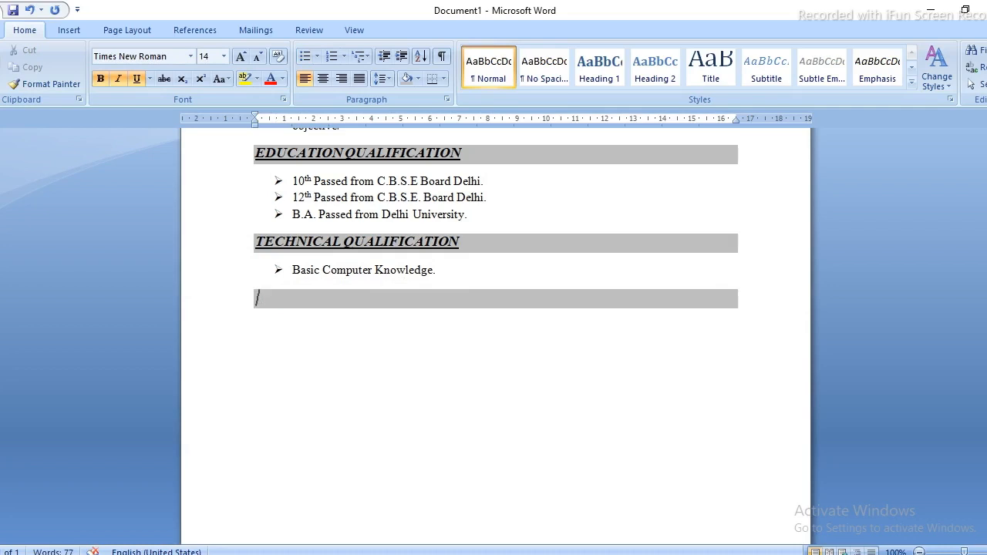
{"action": "type", "text": "work Ex"}
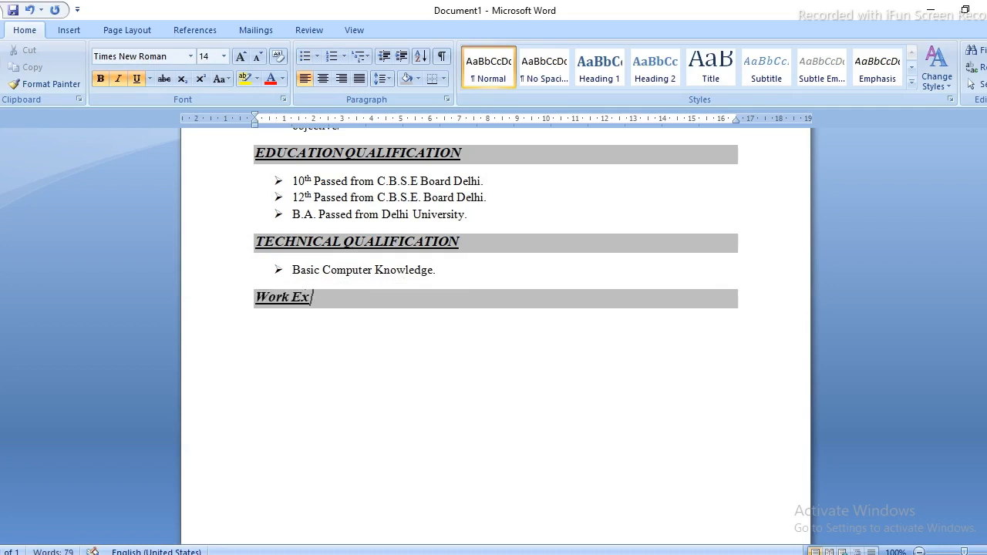
{"action": "type", "text": "perience"}
{"action": "key", "text": "ctrl+shift+Left"}
{"action": "key", "text": "ctrl+shift+Left"}
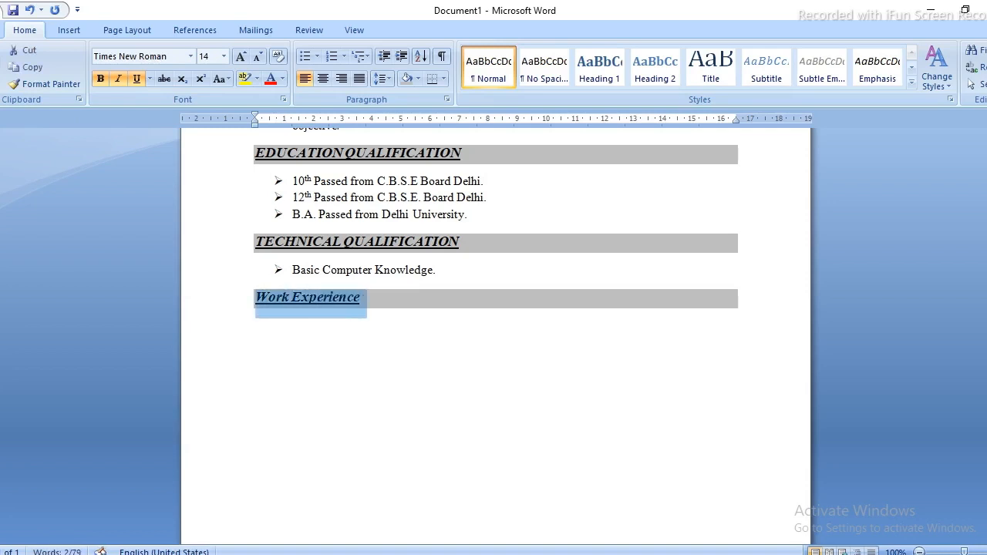
{"action": "key", "text": "shift+F3"}
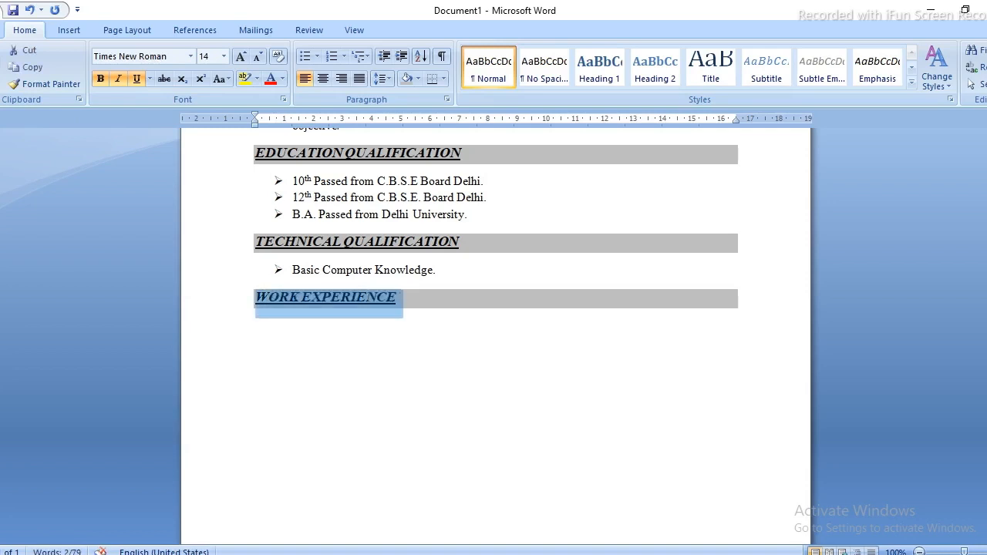
{"action": "left_click", "coordinate": [256, 325]}
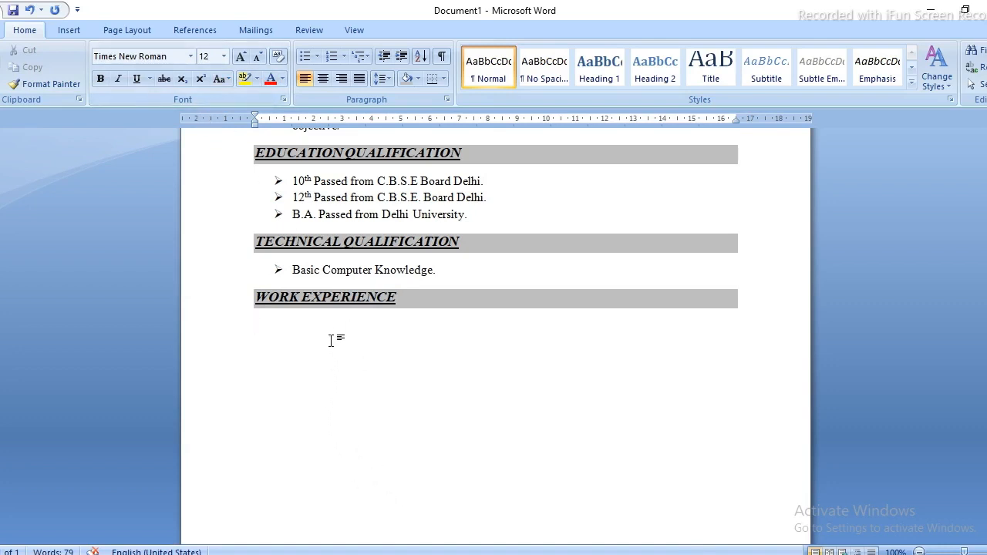
Add a bulleted 'Fresher.' entry under WORK EXPERIENCE and end the list.
{"action": "left_click", "coordinate": [313, 58]}
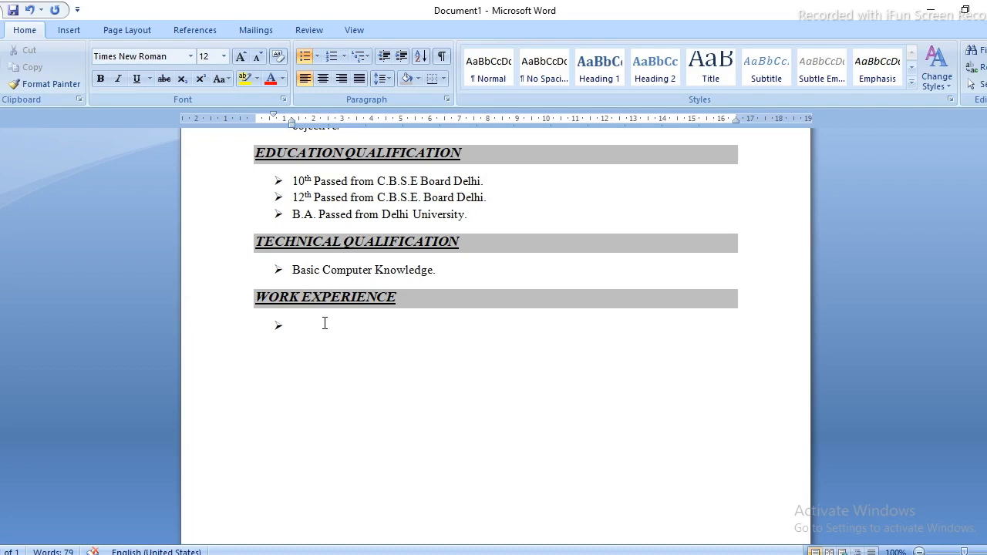
{"action": "type", "text": "Fresher."}
{"action": "key", "text": "Return"}
{"action": "key", "text": "Return"}
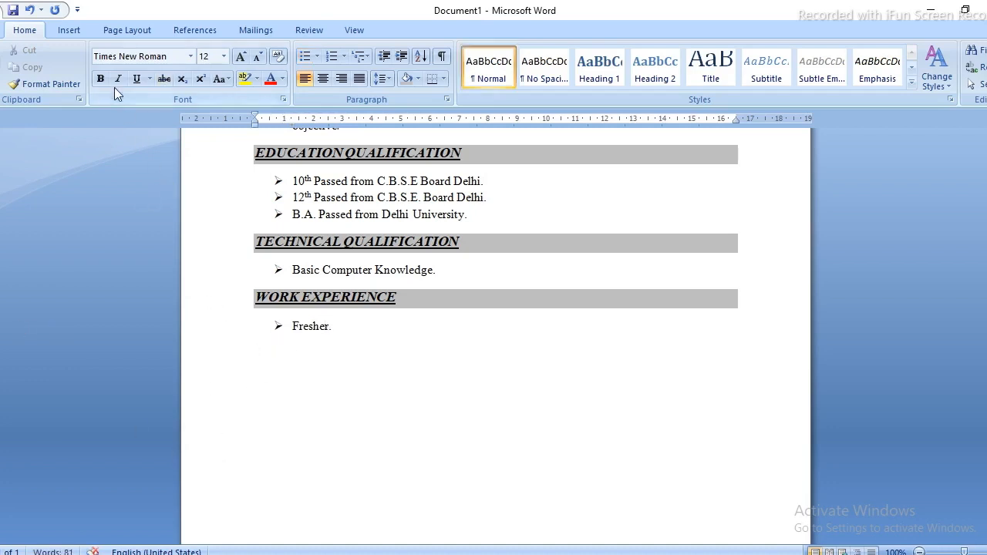
Paste another shaded heading below Fresher., remove its bullet and indent, and retitle it PERSONAL DETAILS.
{"action": "key", "text": "ctrl+v"}
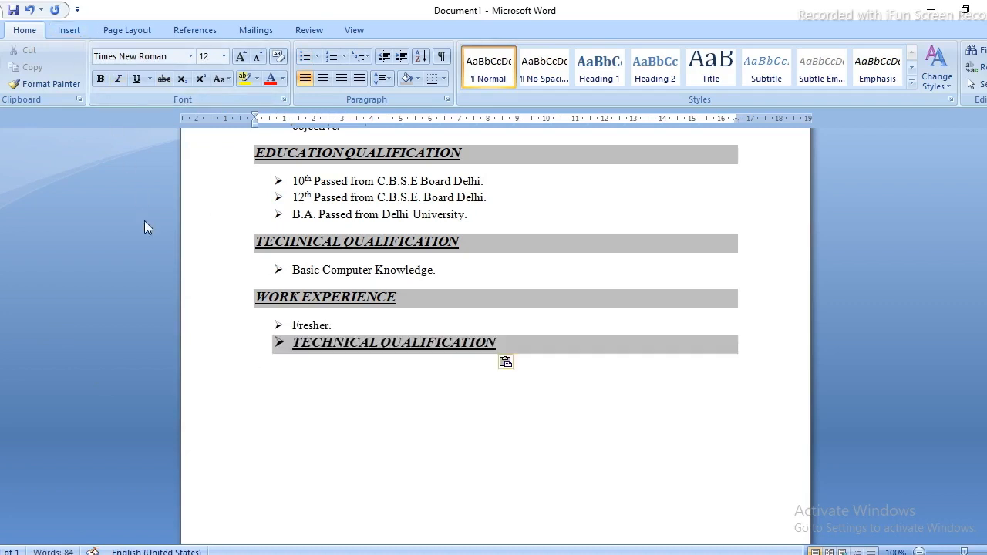
{"action": "key", "text": "Up"}
{"action": "key", "text": "BackSpace"}
{"action": "key", "text": "BackSpace"}
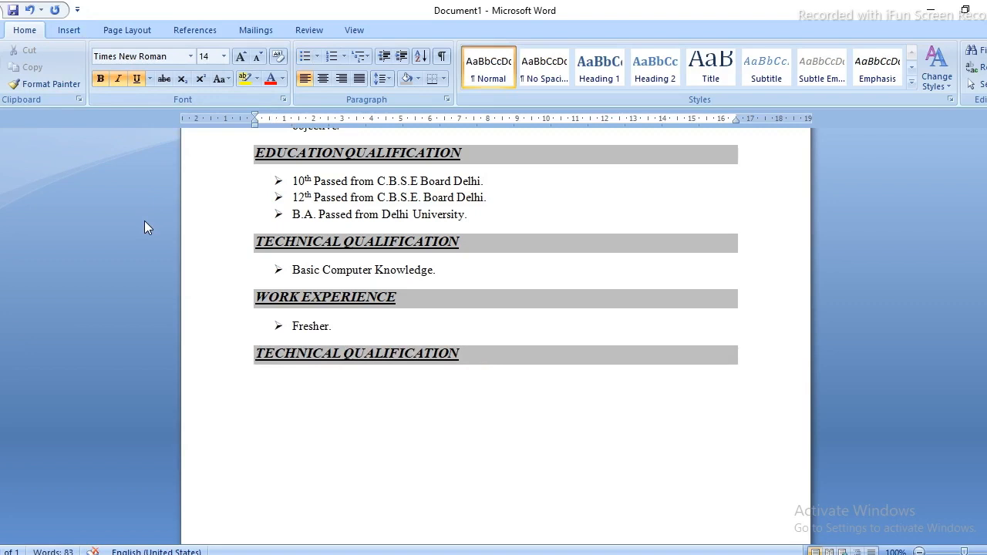
{"action": "key", "text": "shift+Down"}
{"action": "type", "text": "P"}
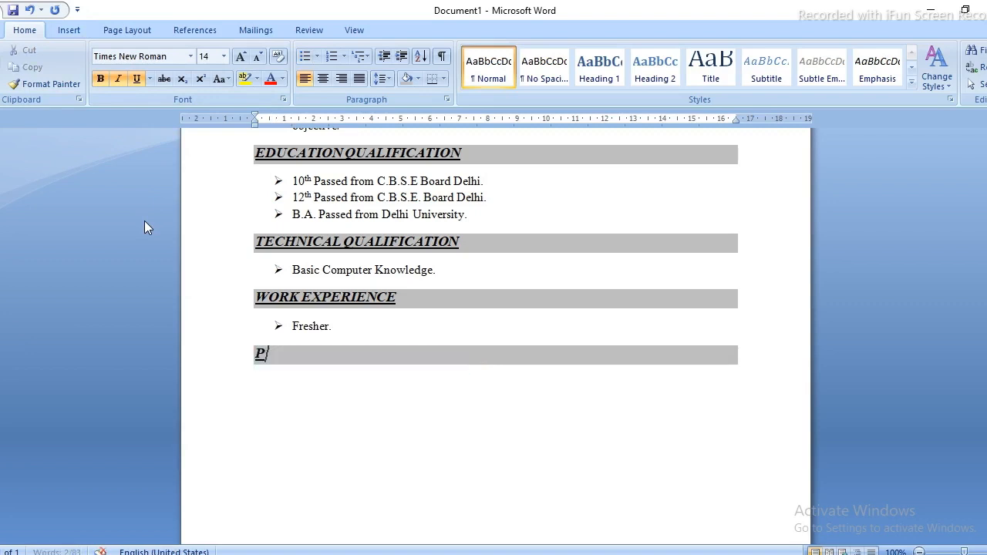
{"action": "type", "text": "ers"}
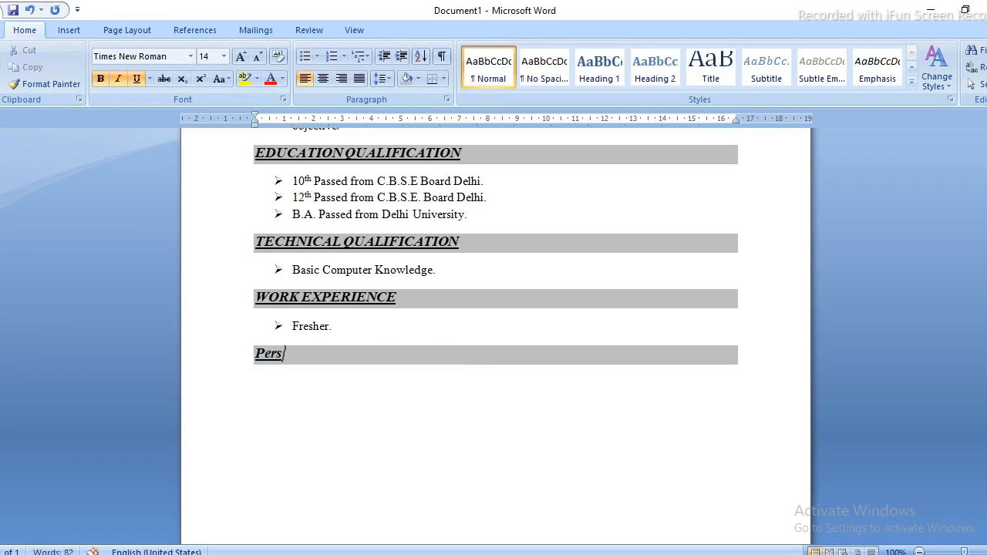
{"action": "type", "text": "onal Detail"}
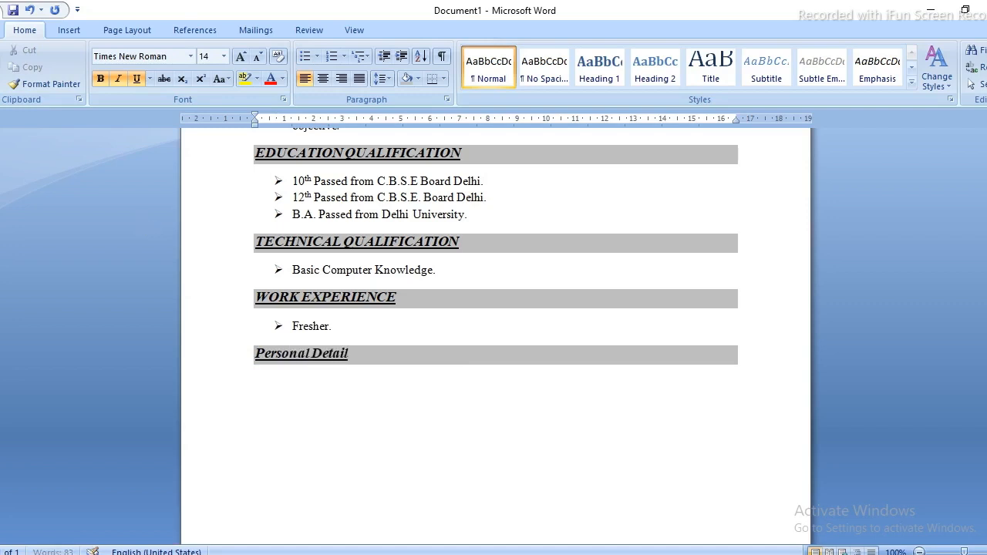
{"action": "type", "text": "s"}
{"action": "key", "text": "ctrl+shift+Left"}
{"action": "key", "text": "ctrl+shift+Left"}
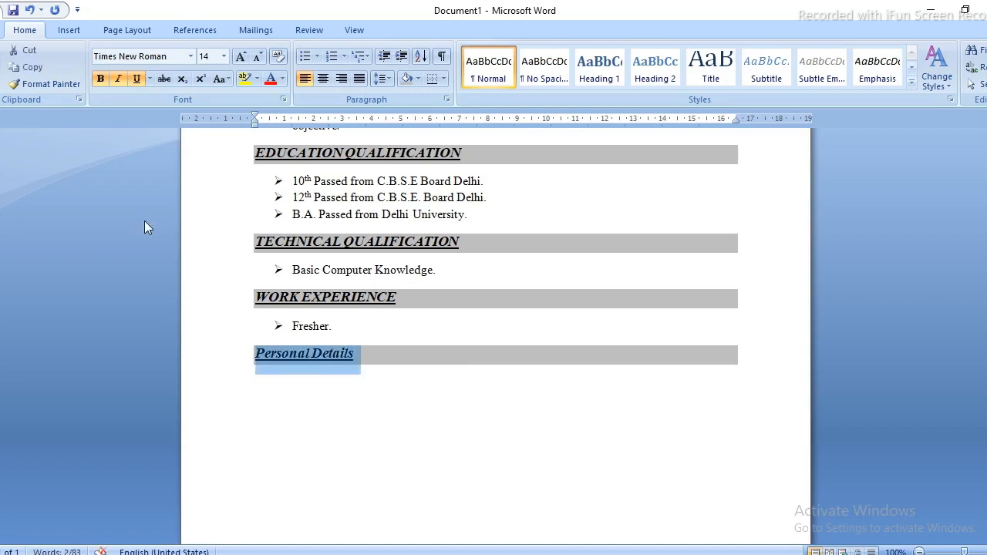
{"action": "key", "text": "shift+F3"}
{"action": "key", "text": "Up"}
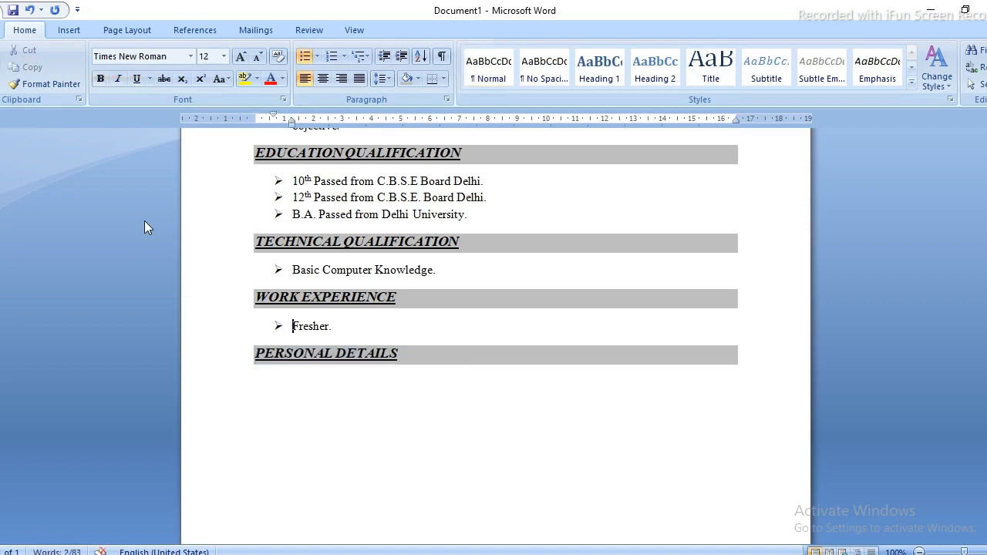
{"action": "key", "text": "Down"}
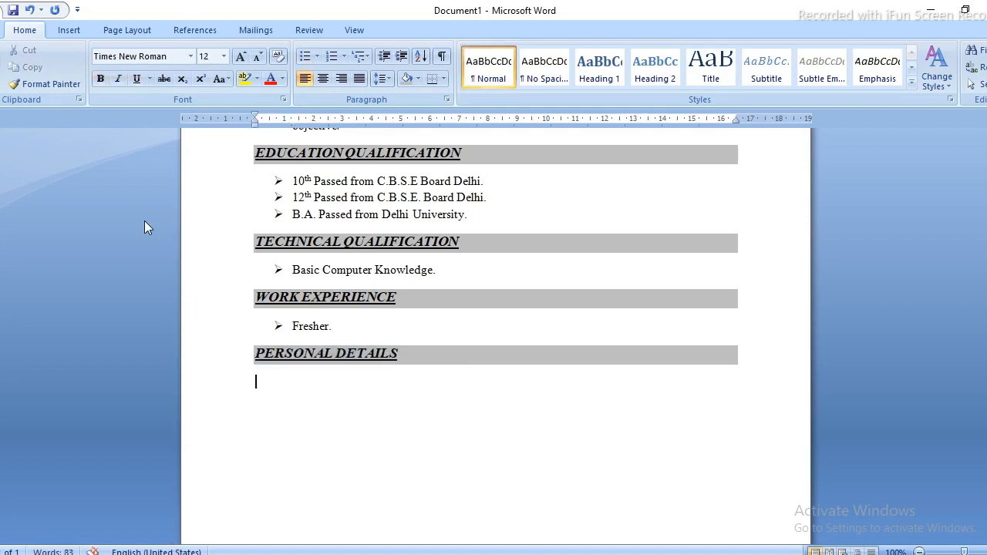
Add a tab-aligned Father's Name row with a colon and the father's name.
{"action": "key", "text": "Down"}
{"action": "type", "text": "Father's Name"}
{"action": "key", "text": "Tab"}
{"action": "key", "text": "Tab"}
{"action": "key", "text": "Tab"}
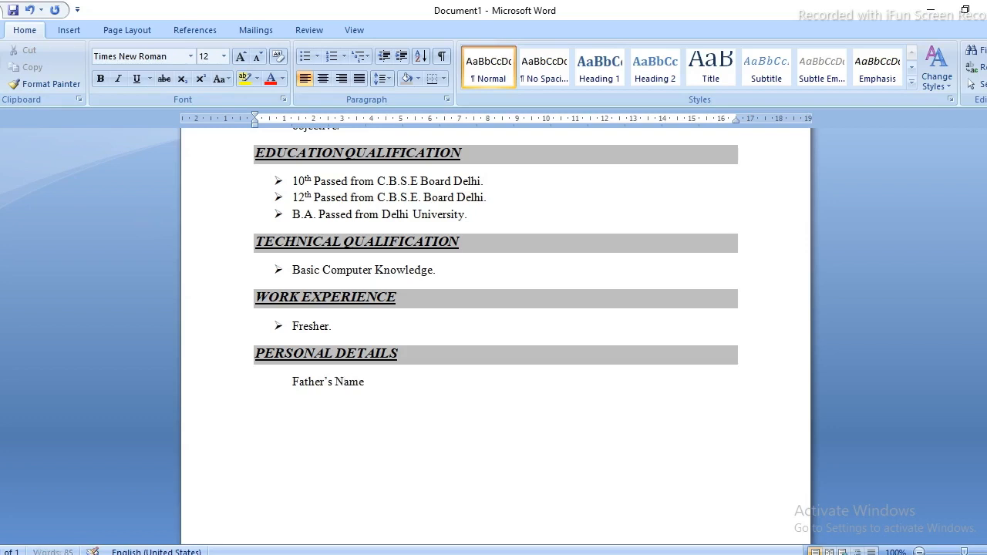
{"action": "type", "text": ":"}
{"action": "key", "text": "Tab"}
{"action": "key", "text": "Tab"}
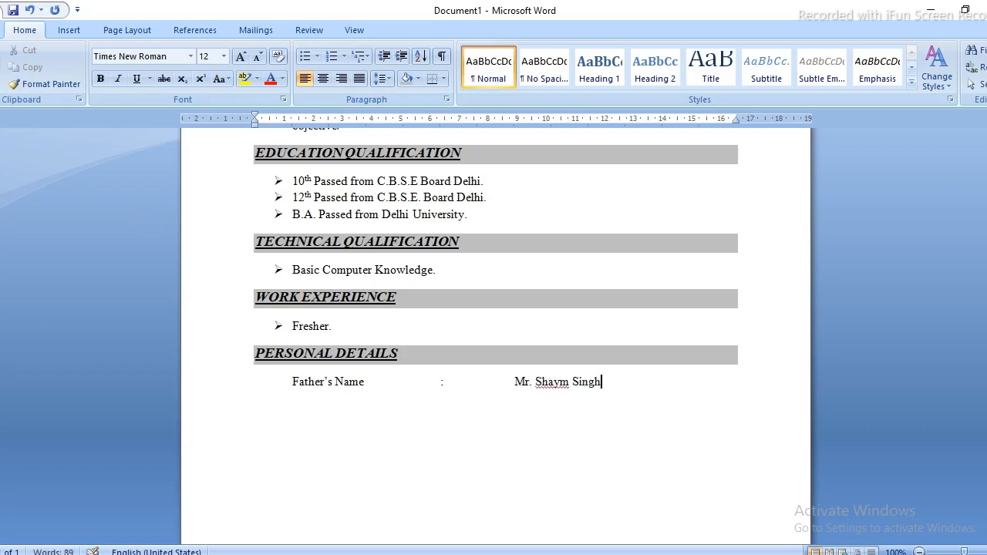
Start the Date of Birth row with its colon aligned and the value '15th'.
{"action": "key", "text": "Return"}
{"action": "key", "text": "Tab"}
{"action": "type", "text": "Date of Birth"}
{"action": "key", "text": "Tab"}
{"action": "key", "text": "Tab"}
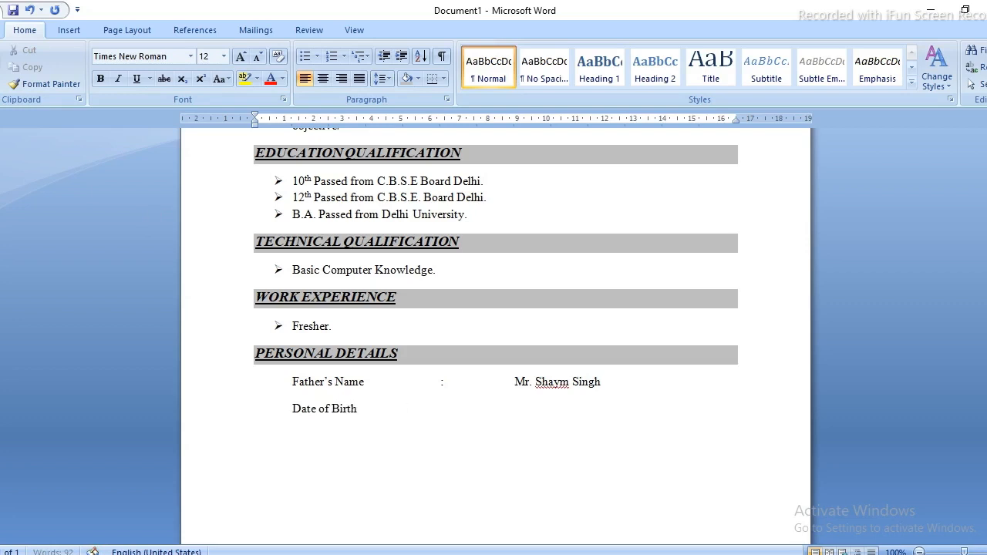
{"action": "key", "text": "Tab"}
{"action": "type", "text": ":"}
{"action": "key", "text": "Tab"}
{"action": "type", "text": "15"}
{"action": "type", "text": "th"}
Finish the date as 15th Aug. 2002 and add the Gender : Male row.
{"action": "type", "text": "AU"}
{"action": "key", "text": "BackSpace"}
{"action": "type", "text": "ug. 2002"}
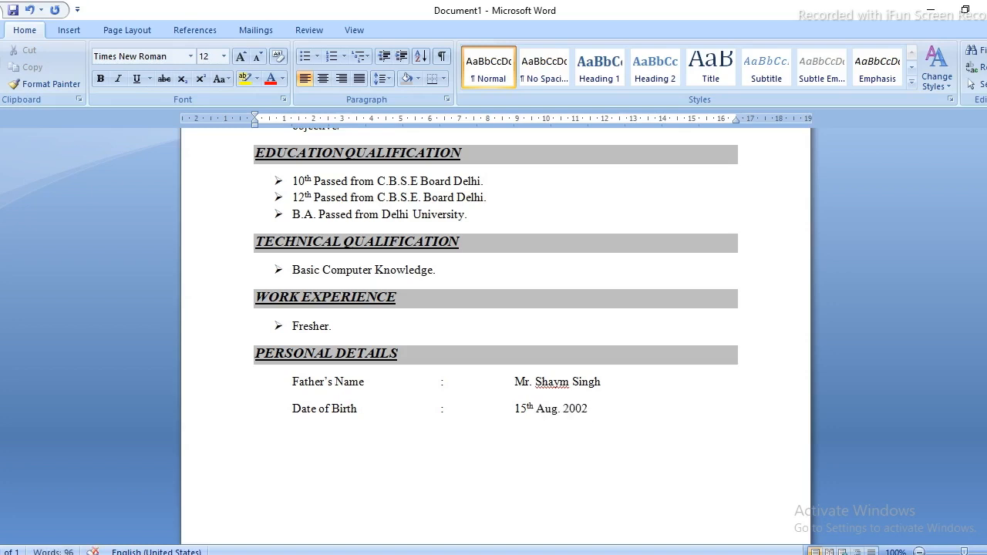
{"action": "key", "text": "Return"}
{"action": "type", "text": "Gent"}
{"action": "type", "text": "der"}
{"action": "key", "text": "Tab"}
{"action": "key", "text": "Tab"}
{"action": "key", "text": "Tab"}
{"action": "type", "text": ":"}
Add the aligned Marital Status : Married row.
{"action": "key", "text": "Tab"}
{"action": "type", "text": "Male"}
{"action": "key", "text": "Return"}
{"action": "key", "text": "Tab"}
{"action": "type", "text": "Na"}
{"action": "key", "text": "BackSpace"}
{"action": "key", "text": "BackSpace"}
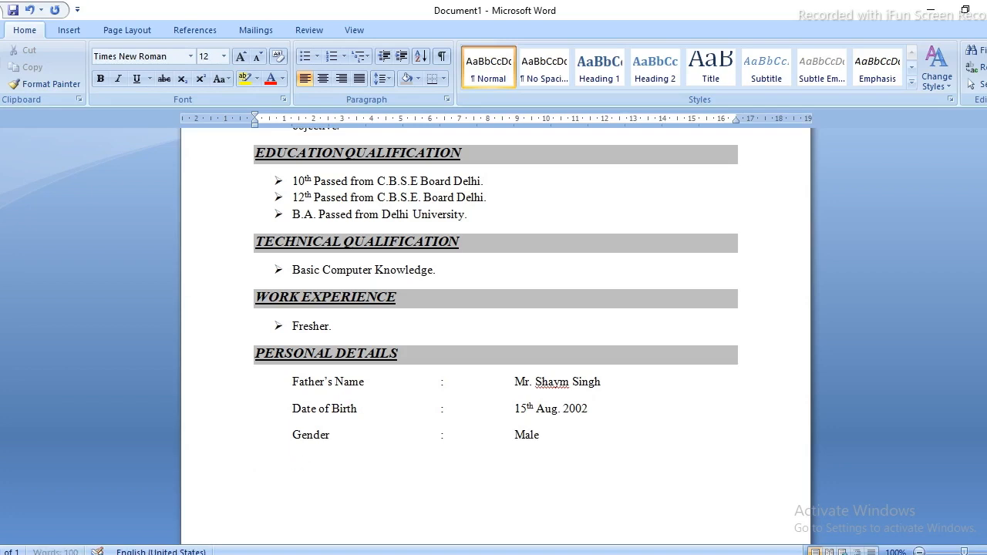
{"action": "type", "text": "Marital Status"}
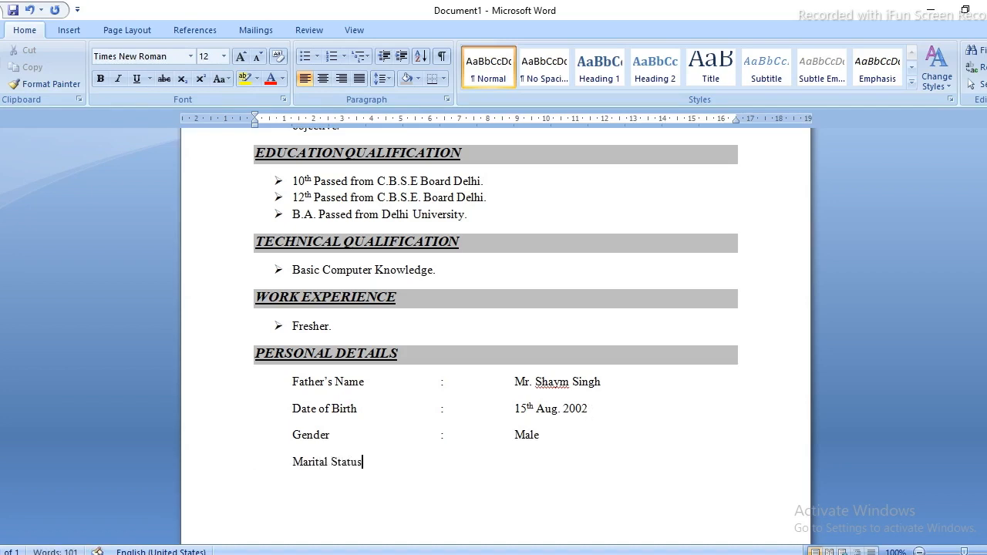
{"action": "key", "text": "Tab"}
{"action": "type", "text": ":"}
{"action": "key", "text": "Tab"}
{"action": "key", "text": "Tab"}
{"action": "type", "text": "Marr"}
{"action": "type", "text": "ied"}
Add the aligned Language Known : Hindi & English row.
{"action": "type", "text": "Lan"}
{"action": "type", "text": "guage"}
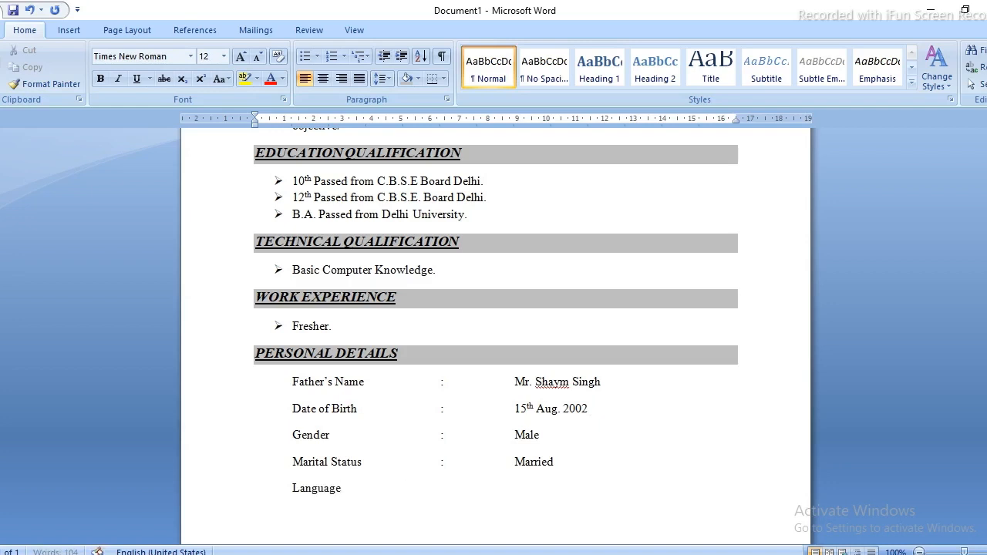
{"action": "type", "text": " Known"}
{"action": "key", "text": "Tab"}
{"action": "type", "text": ":"}
{"action": "key", "text": "Tab"}
{"action": "type", "text": "hi"}
{"action": "key", "text": "BackSpace"}
{"action": "key", "text": "BackSpace"}
{"action": "type", "text": "Hindi &"}
{"action": "type", "text": " E"}
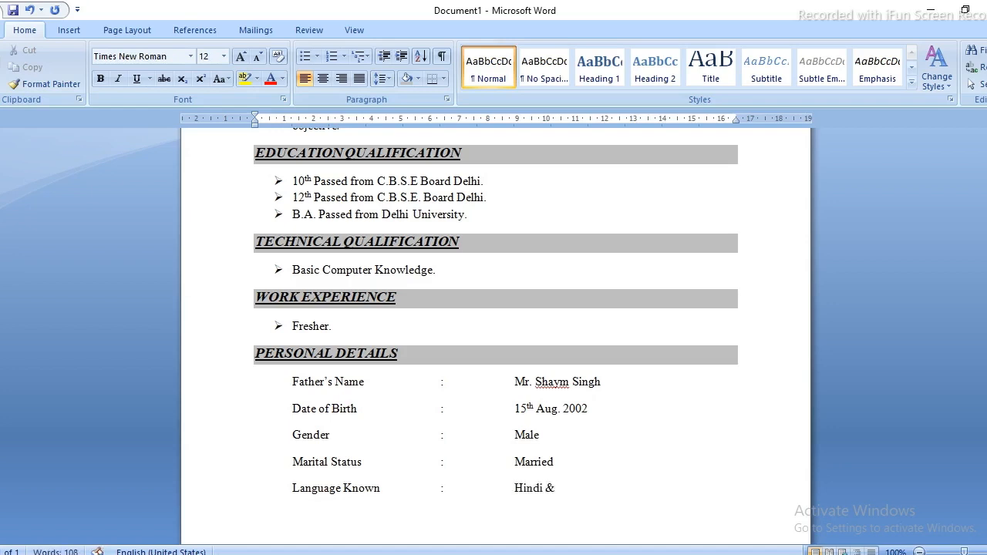
{"action": "type", "text": "ngi"}
{"action": "key", "text": "BackSpace"}
{"action": "type", "text": "gi"}
{"action": "key", "text": "BackSpace"}
{"action": "type", "text": "lish"}
Add the aligned Religion : Hindu row and start a new line after it.
{"action": "key", "text": "Return"}
{"action": "scroll", "coordinate": [496, 339], "scroll_direction": "down", "scroll_amount": 2}
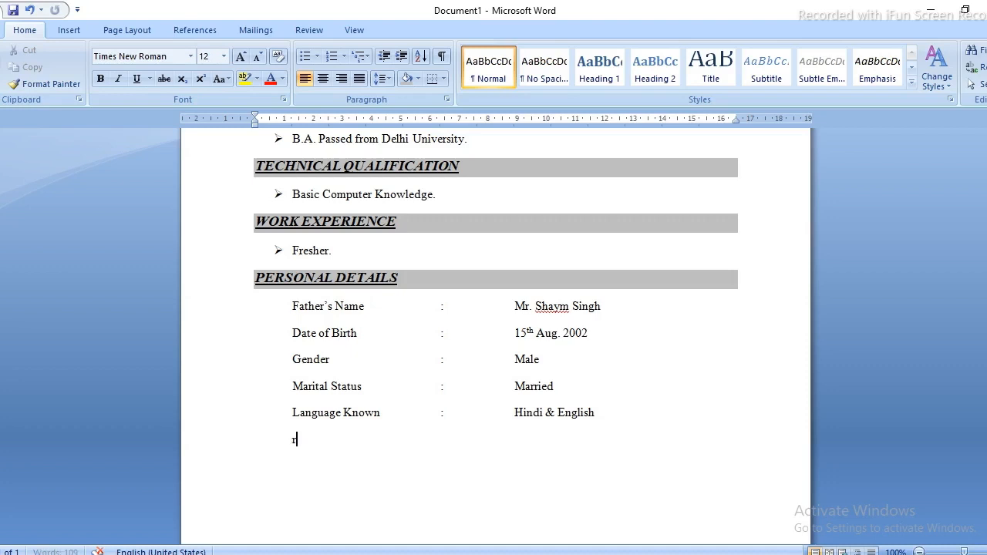
{"action": "type", "text": "Religion"}
{"action": "key", "text": "Tab"}
{"action": "type", "text": ":"}
{"action": "key", "text": "Tab"}
{"action": "key", "text": "Tab"}
{"action": "type", "text": "Hindu"}
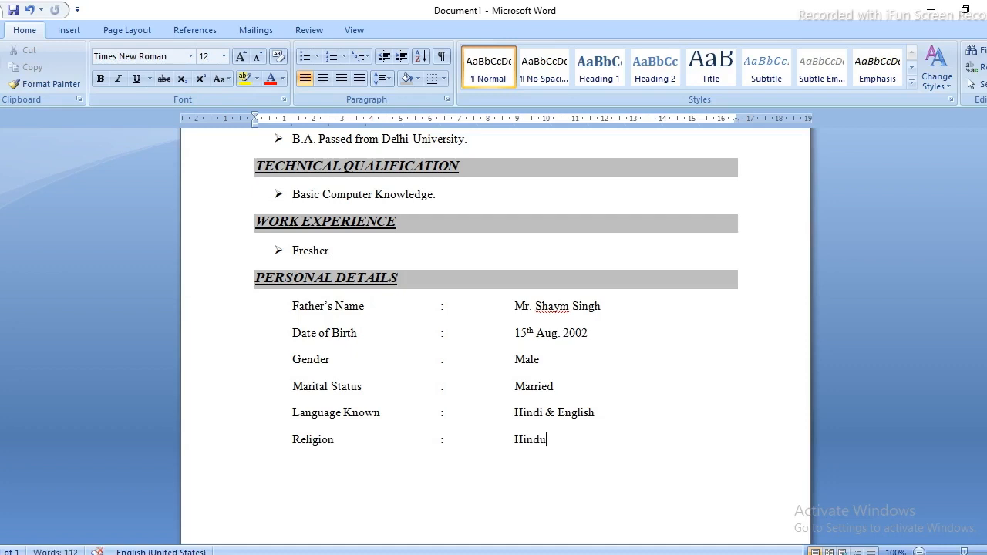
{"action": "key", "text": "ctrl+Return"}
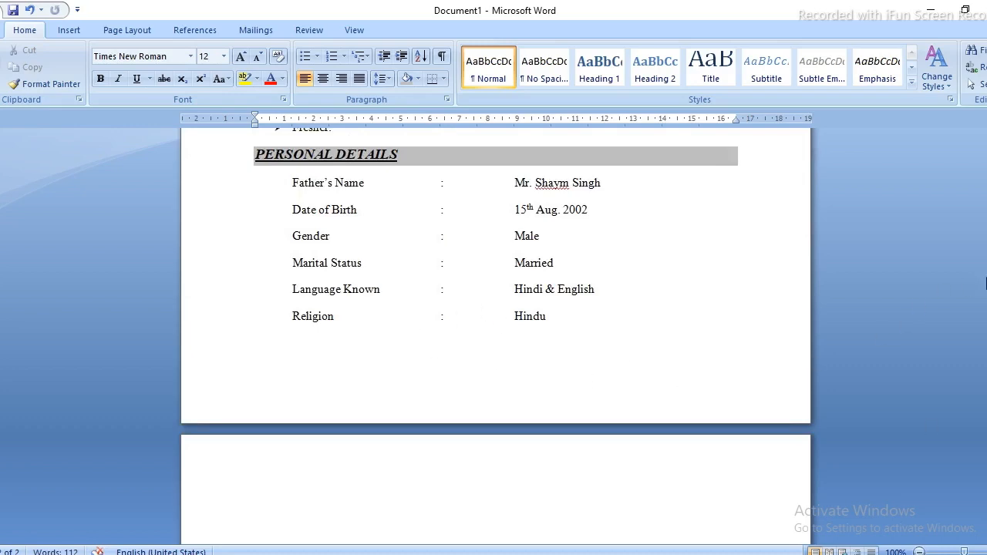
{"action": "mouse_move", "coordinate": [984, 284]}
{"action": "left_mouse_down"}
{"action": "mouse_move", "coordinate": [986, 302]}
{"action": "mouse_move", "coordinate": [985, 278]}
{"action": "left_mouse_up"}
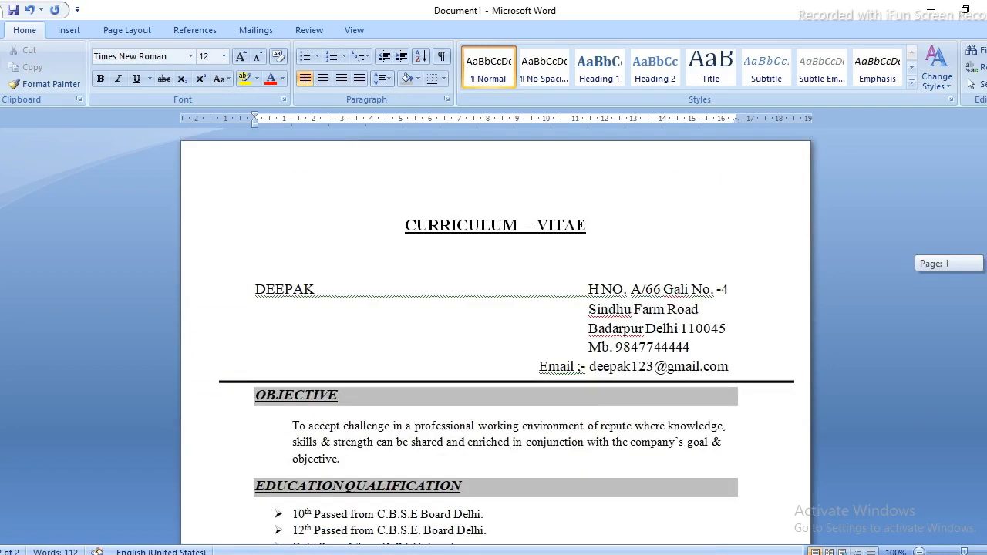
Delete the blank line between the CURRICULUM – VITAE title and the name.
{"action": "left_click", "coordinate": [273, 271]}
{"action": "key", "text": "Delete"}
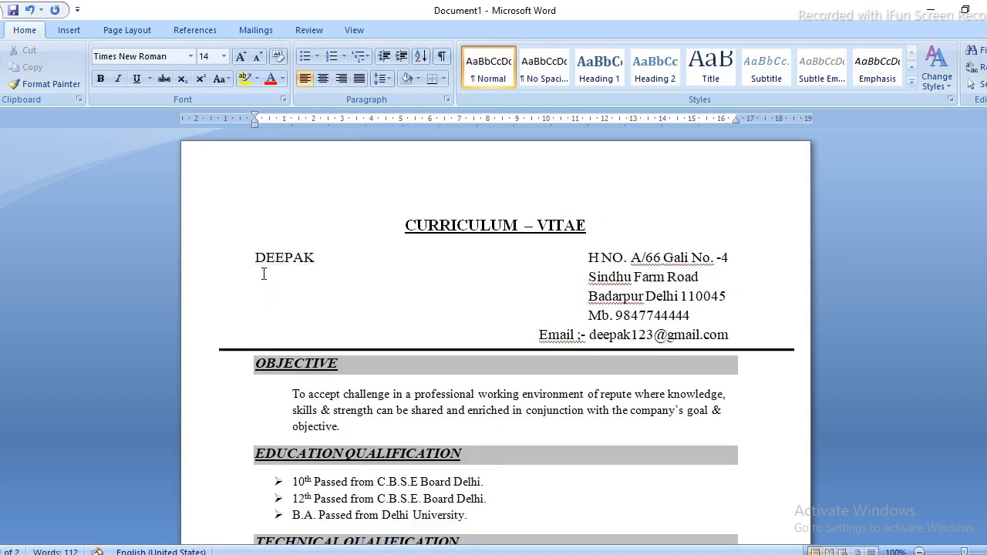
{"action": "scroll", "coordinate": [318, 258], "scroll_direction": "down", "scroll_amount": 10}
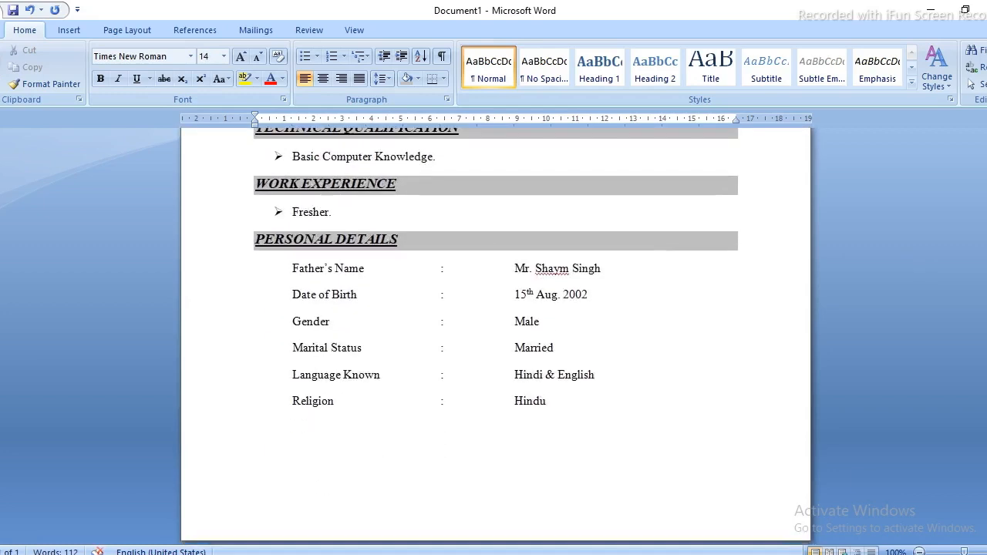
{"action": "left_click", "coordinate": [347, 465]}
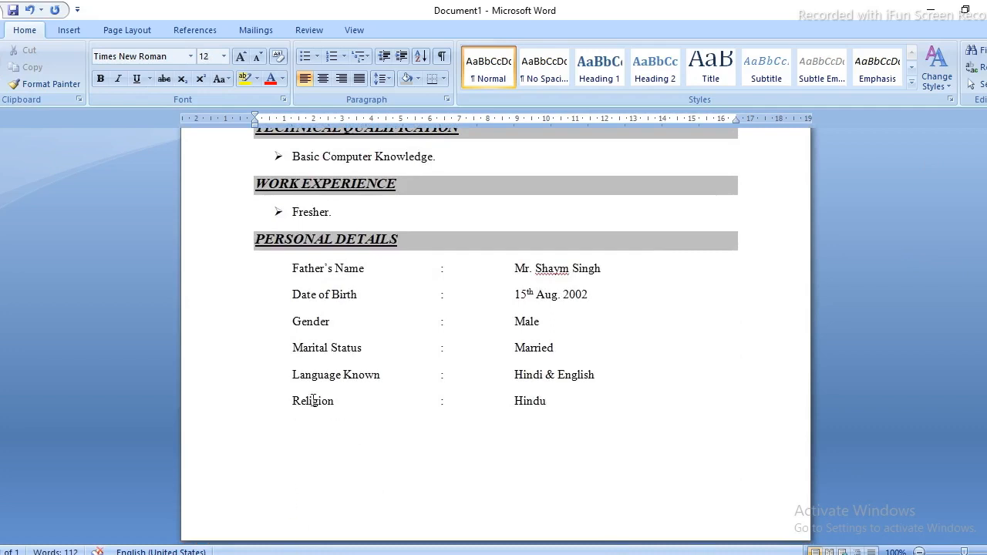
Set the page size to A4 (21 cm x 29.7 cm) from Page Layout > Size.
{"action": "left_click", "coordinate": [71, 33]}
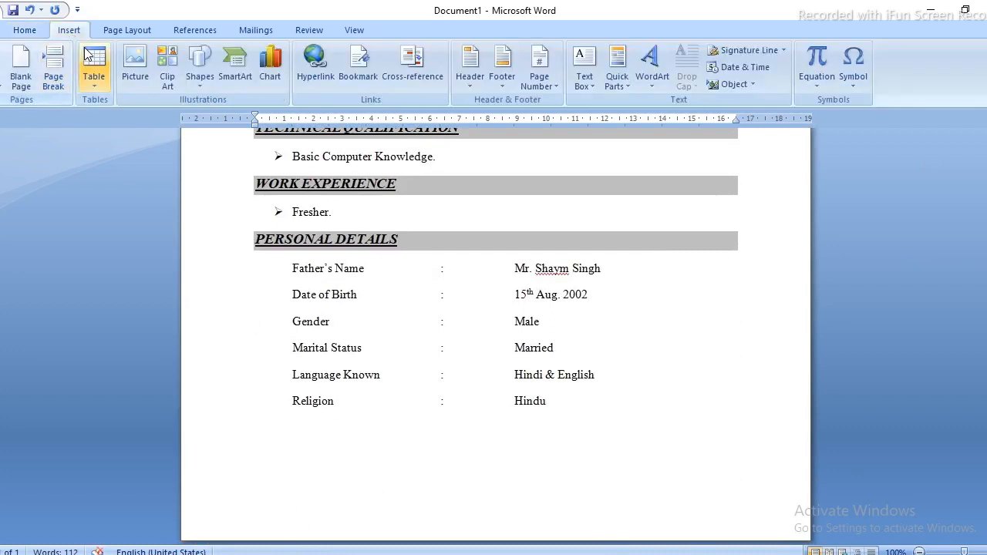
{"action": "left_click", "coordinate": [123, 32]}
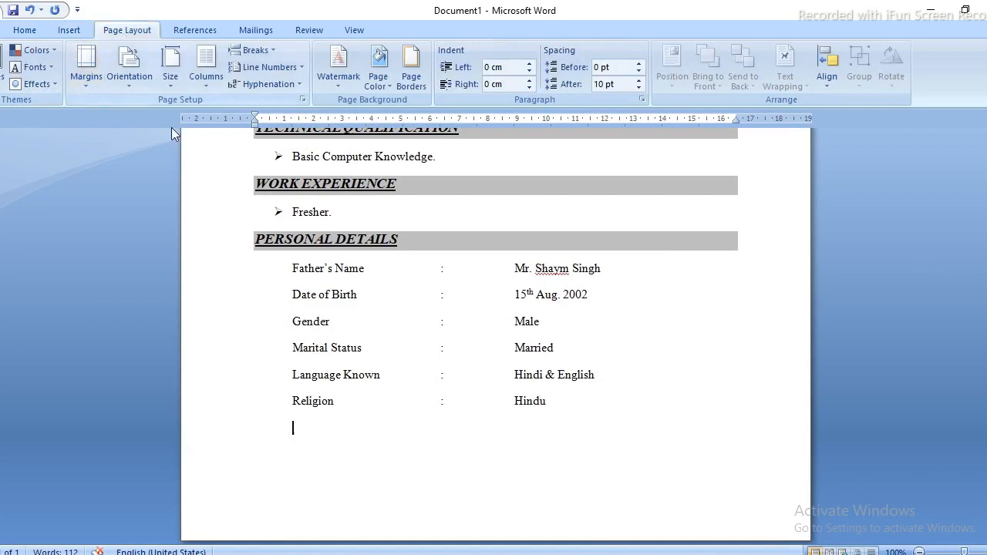
{"action": "left_click", "coordinate": [178, 85]}
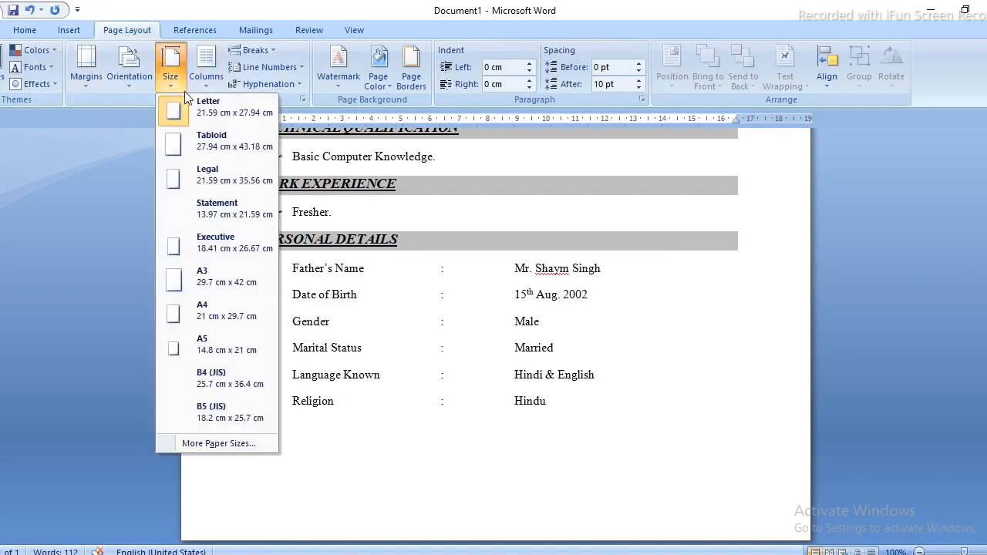
{"action": "left_click", "coordinate": [187, 315]}
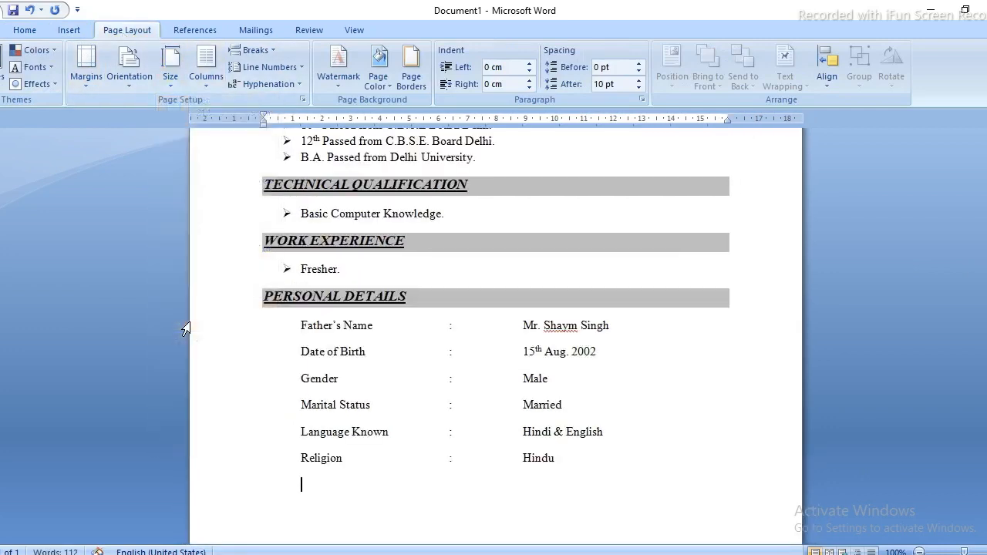
{"action": "scroll", "coordinate": [496, 339], "scroll_direction": "down", "scroll_amount": 1}
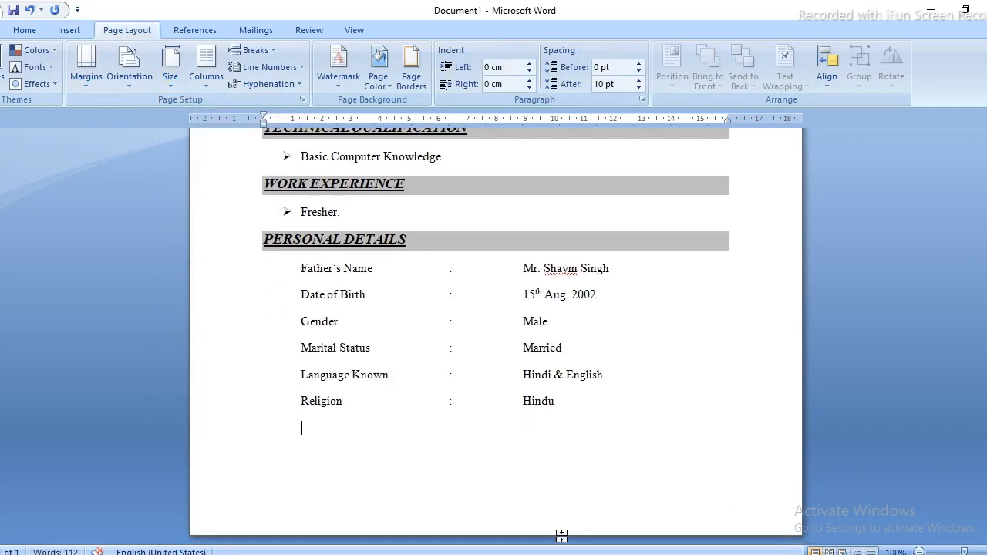
{"action": "key", "text": "Return"}
{"action": "key", "text": "Return"}
{"action": "scroll", "coordinate": [496, 331], "scroll_direction": "up", "scroll_amount": 10}
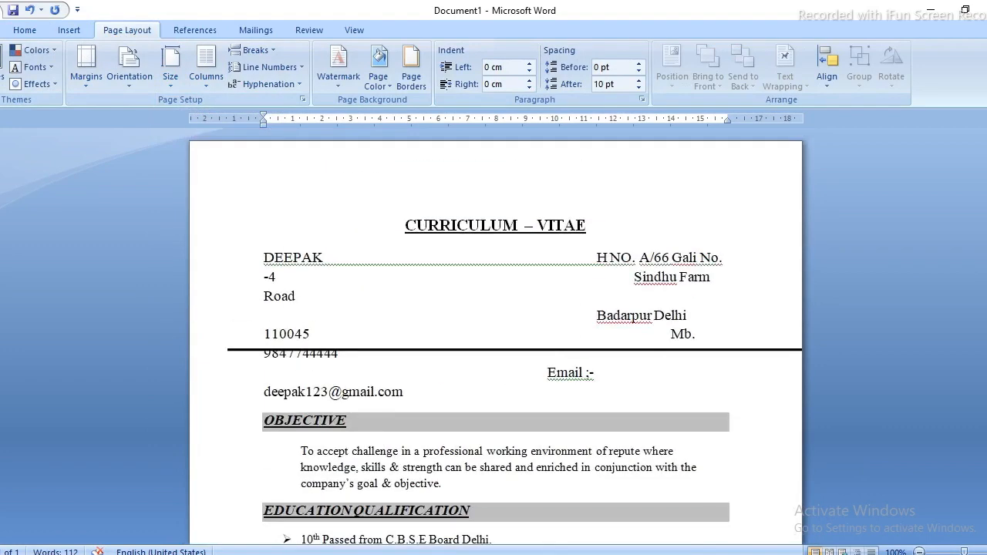
Rejoin the broken address lines, putting the PIN on the city line, and align the mobile and email lines.
{"action": "left_click", "coordinate": [629, 279]}
{"action": "mouse_move", "coordinate": [515, 554]}
{"action": "key", "text": "BackSpace"}
{"action": "key", "text": "BackSpace"}
{"action": "key", "text": "BackSpace"}
{"action": "key", "text": "BackSpace"}
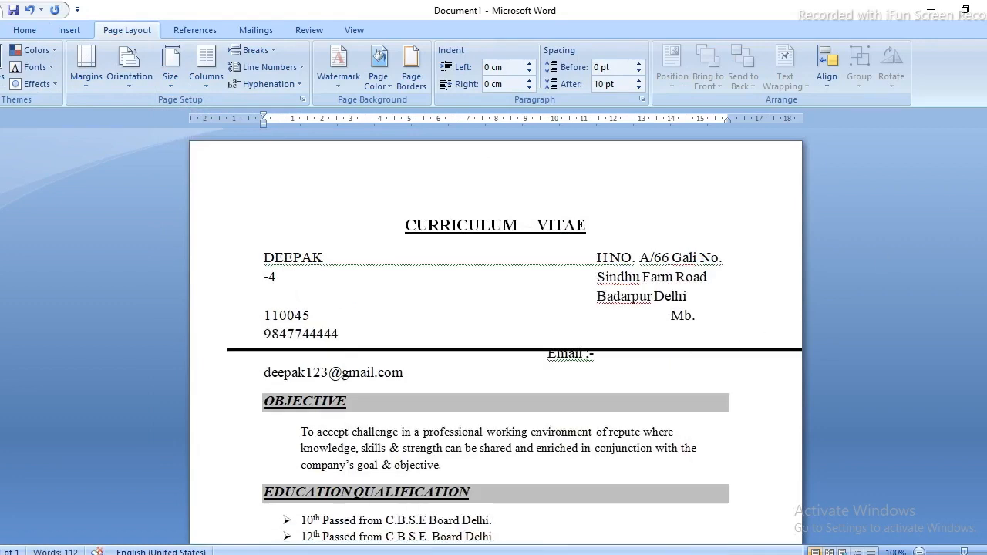
{"action": "key", "text": "Down"}
{"action": "key", "text": "Down"}
{"action": "key", "text": "Delete"}
{"action": "key", "text": "Delete"}
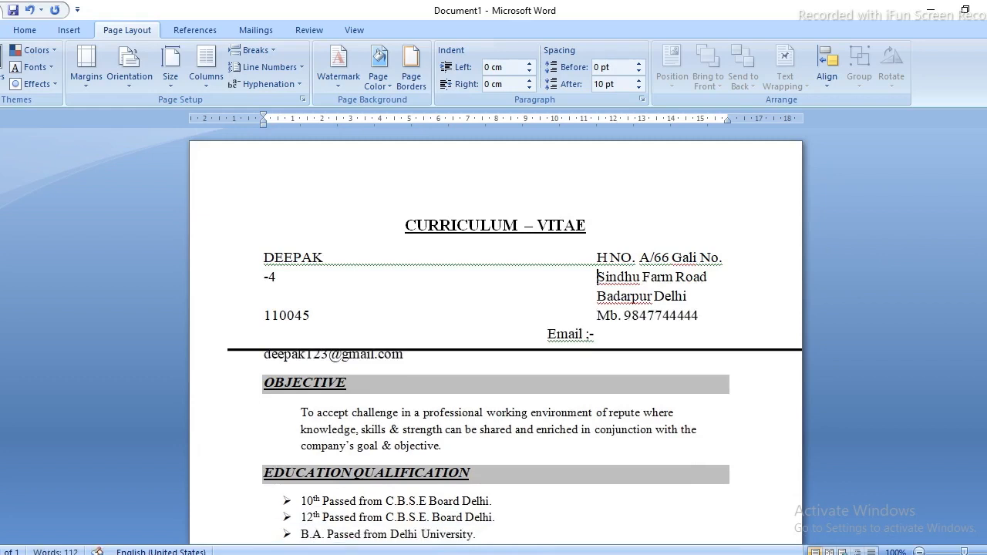
{"action": "key", "text": "Delete"}
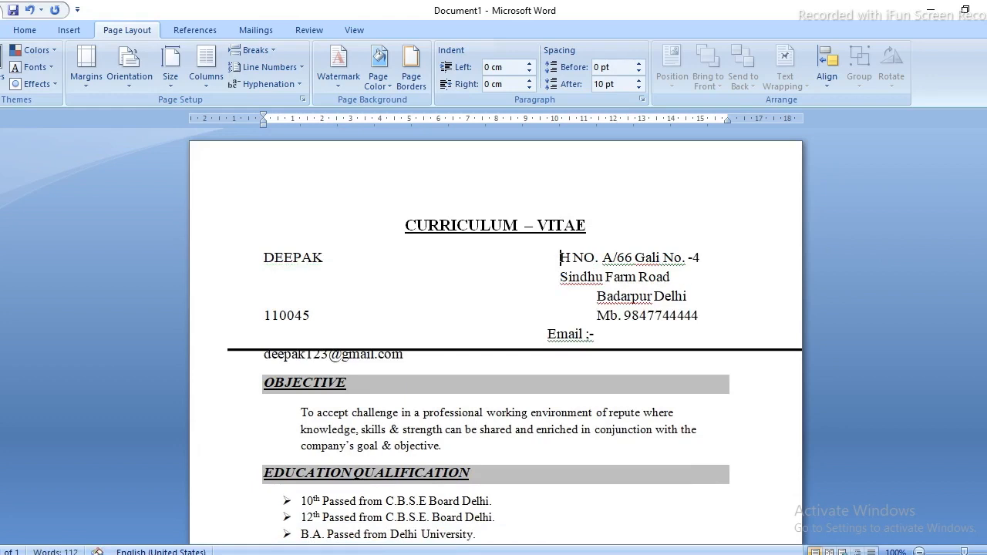
{"action": "key", "text": "Delete"}
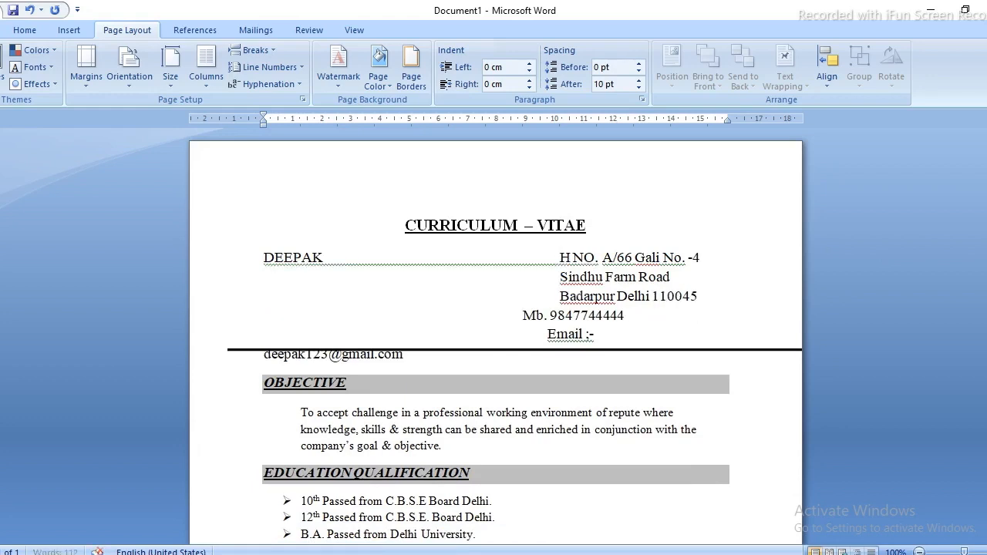
{"action": "key", "text": "Down"}
{"action": "key", "text": "Left"}
{"action": "key", "text": "Left"}
{"action": "key", "text": "Left"}
{"action": "key", "text": "Left"}
{"action": "key", "text": "Left"}
{"action": "key", "text": "Tab"}
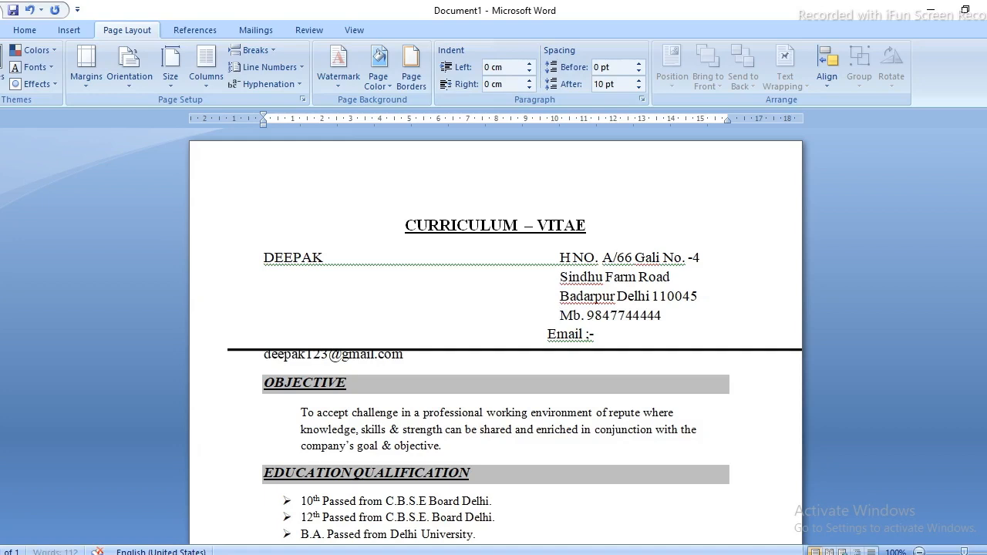
{"action": "key", "text": "BackSpace"}
{"action": "key", "text": "BackSpace"}
{"action": "key", "text": "BackSpace"}
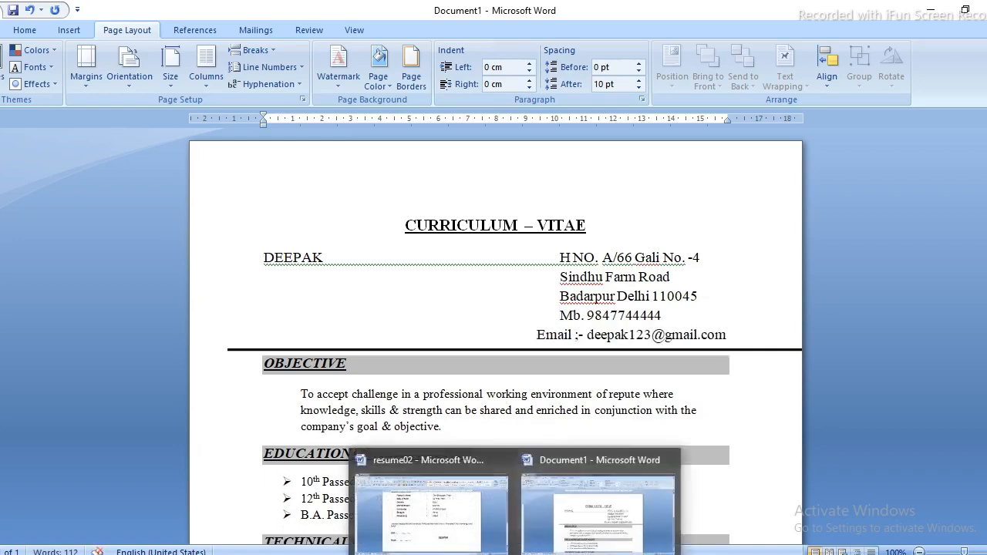
{"action": "scroll", "coordinate": [496, 335], "scroll_direction": "down", "scroll_amount": 1}
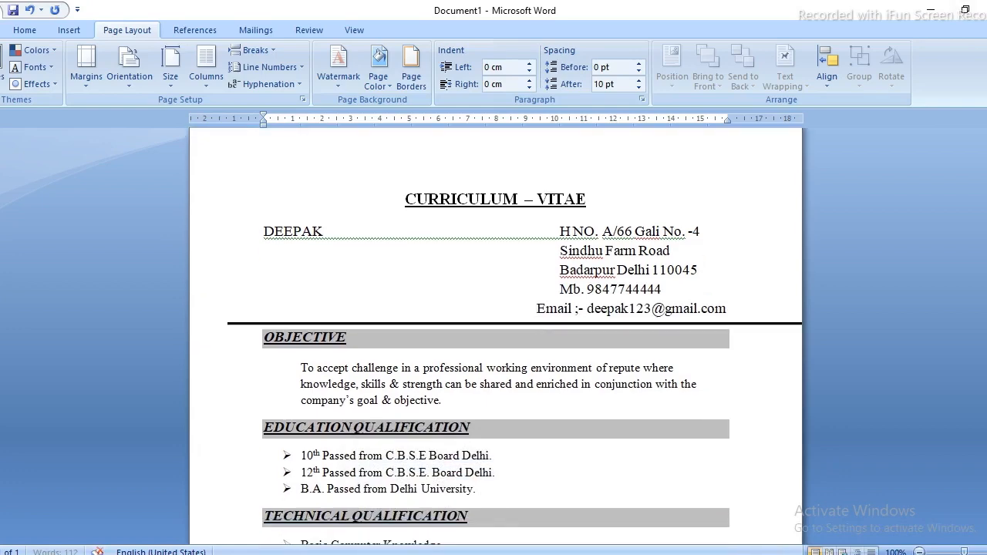
{"action": "scroll", "coordinate": [514, 335], "scroll_direction": "down", "scroll_amount": 3}
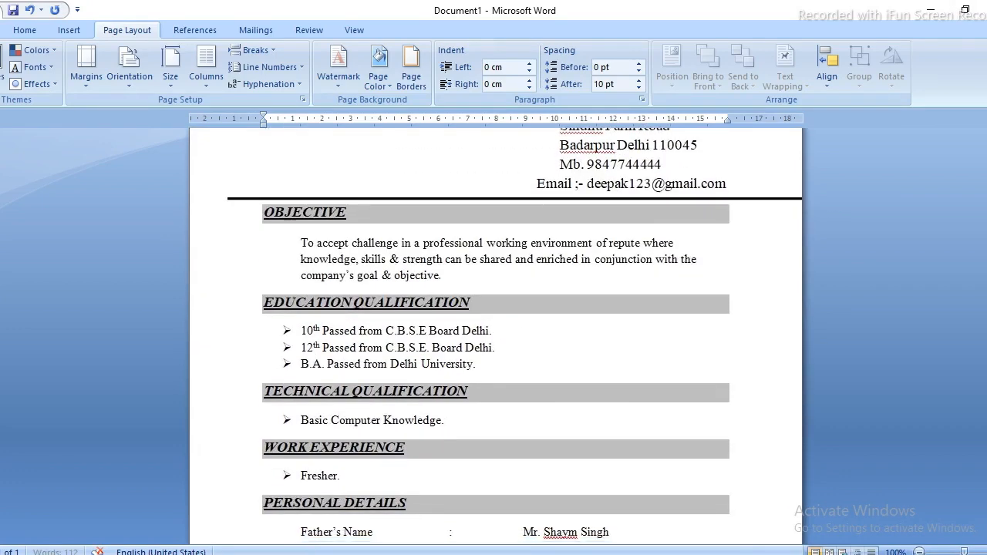
{"action": "scroll", "coordinate": [514, 335], "scroll_direction": "down", "scroll_amount": 8}
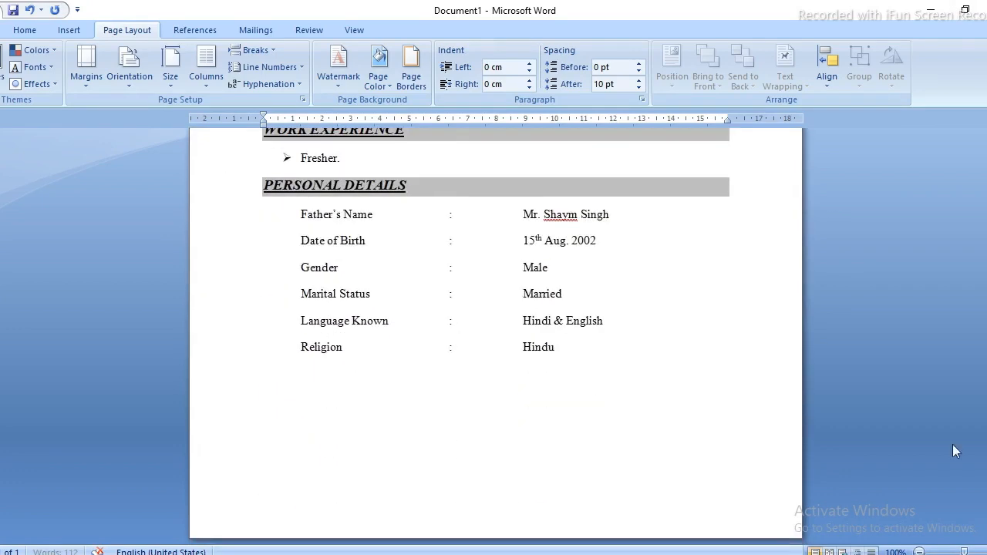
{"action": "scroll", "coordinate": [496, 335], "scroll_direction": "up", "scroll_amount": 6}
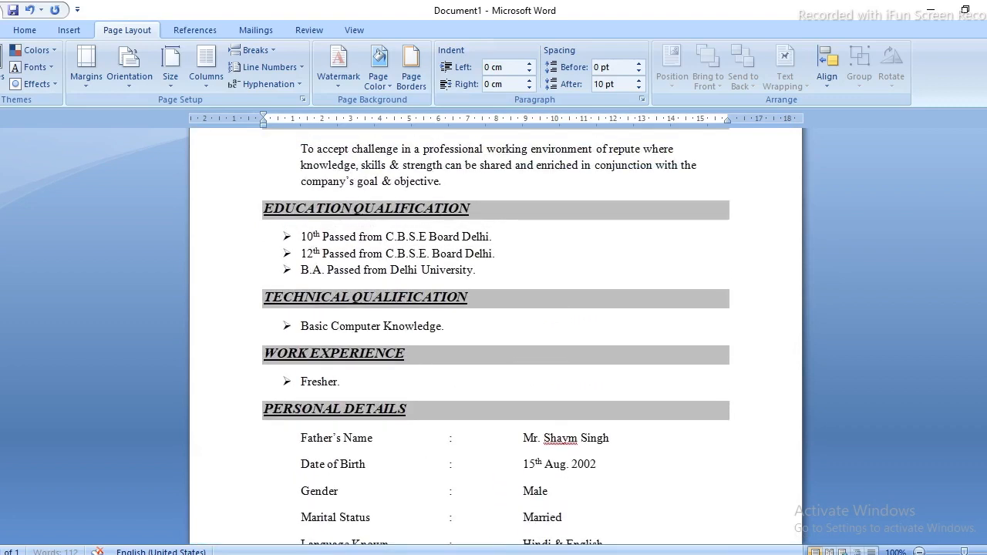
{"action": "scroll", "coordinate": [496, 335], "scroll_direction": "down", "scroll_amount": 6}
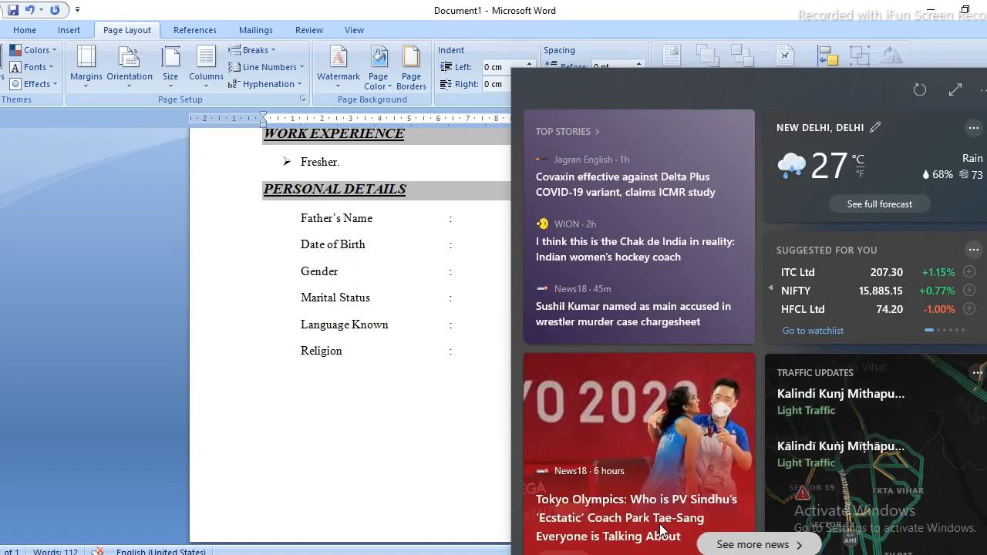
Type the Nationality label on the empty line below Religion.
{"action": "left_click", "coordinate": [312, 397]}
{"action": "key", "text": "ctrl+z"}
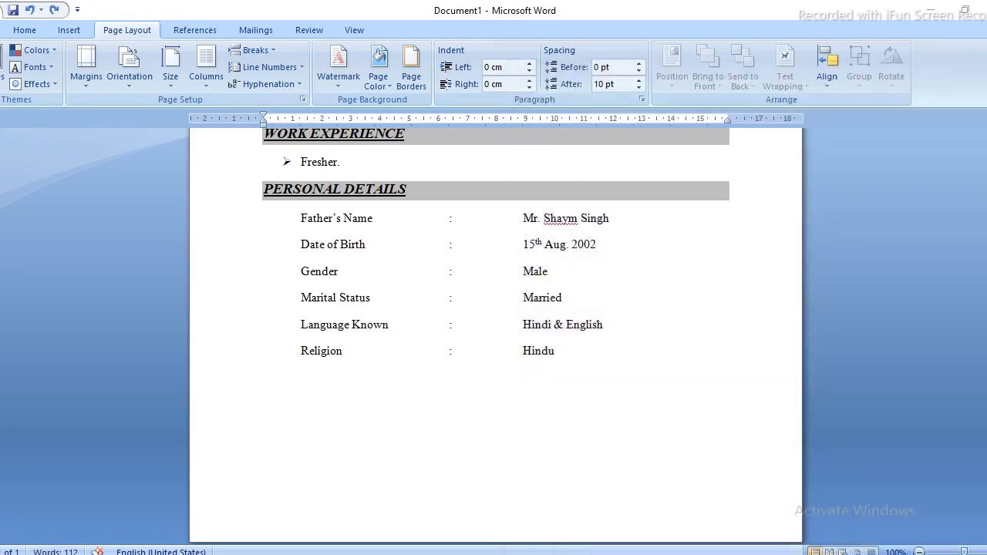
{"action": "left_click", "coordinate": [302, 376]}
{"action": "type", "text": "Nat"}
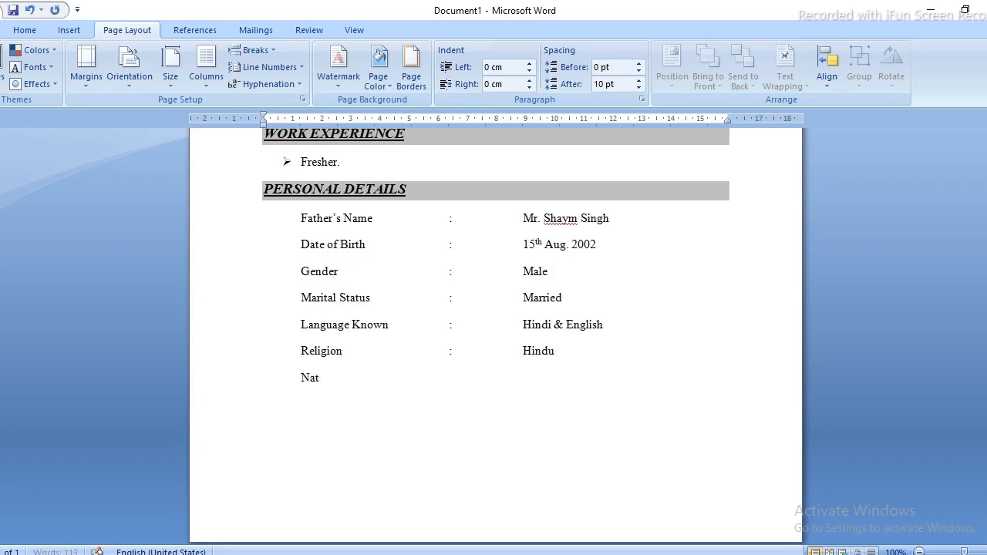
{"action": "type", "text": "ionality"}
Complete the row as Nationality : Indian, aligned with the rows above.
{"action": "key", "text": "Tab"}
{"action": "type", "text": "qq"}
{"action": "key", "text": "BackSpace"}
{"action": "key", "text": "BackSpace"}
{"action": "key", "text": "Tab"}
{"action": "type", "text": ":"}
{"action": "key", "text": "Tab"}
{"action": "type", "text": "Indian"}
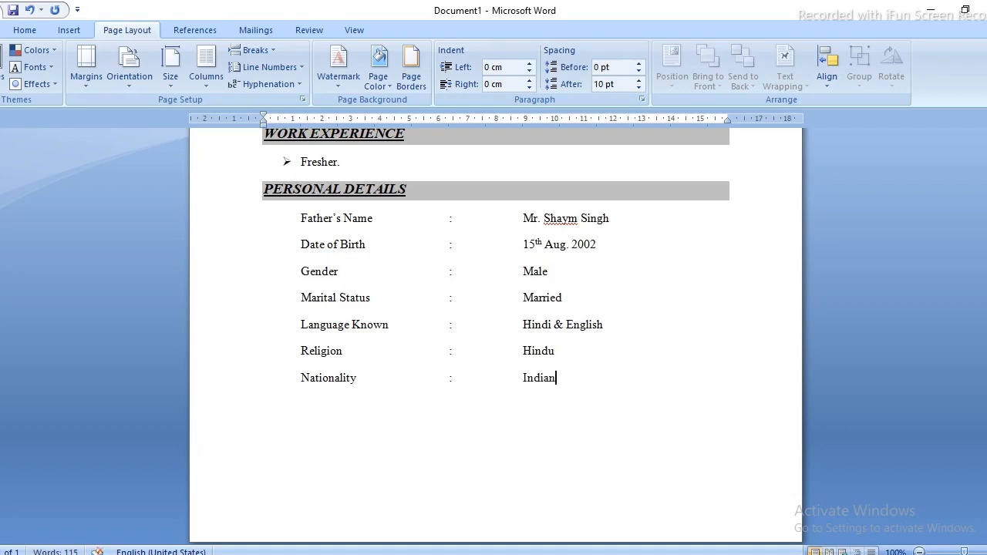
{"action": "key", "text": "Return"}
{"action": "scroll", "coordinate": [477, 401], "scroll_direction": "down", "scroll_amount": 1}
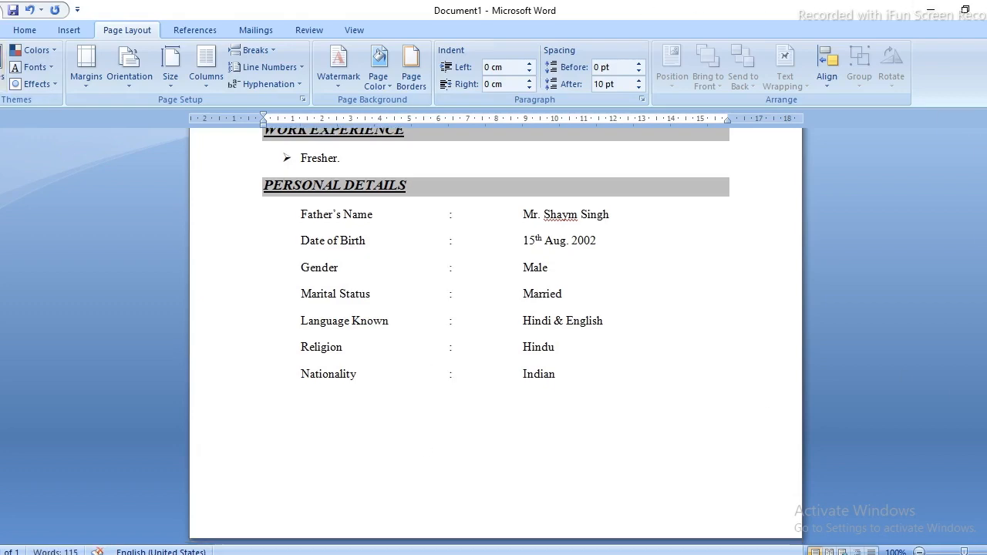
{"action": "scroll", "coordinate": [495, 331], "scroll_direction": "up", "scroll_amount": 9}
{"action": "scroll", "coordinate": [496, 331], "scroll_direction": "down", "scroll_amount": 4}
{"action": "scroll", "coordinate": [496, 332], "scroll_direction": "up", "scroll_amount": 5}
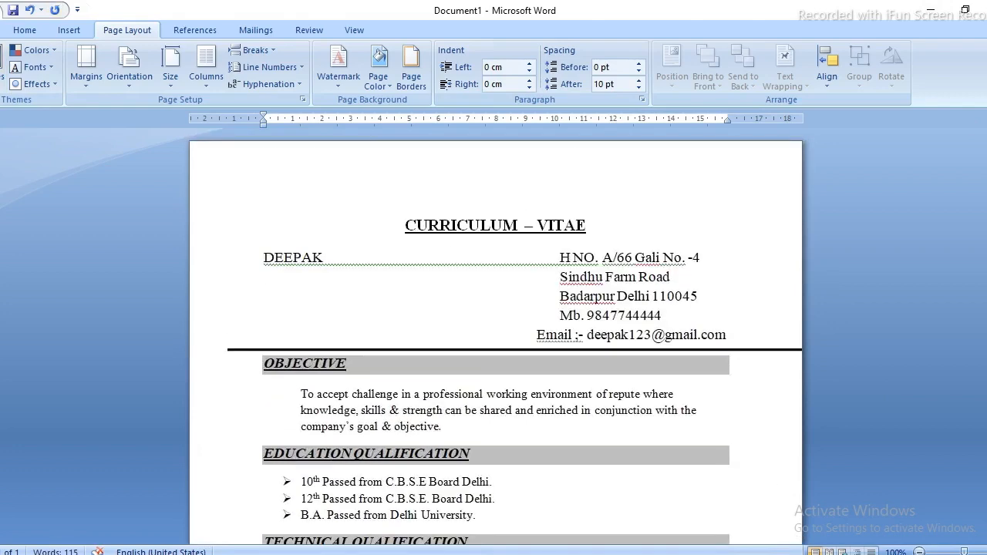
{"action": "scroll", "coordinate": [496, 331], "scroll_direction": "down", "scroll_amount": 9}
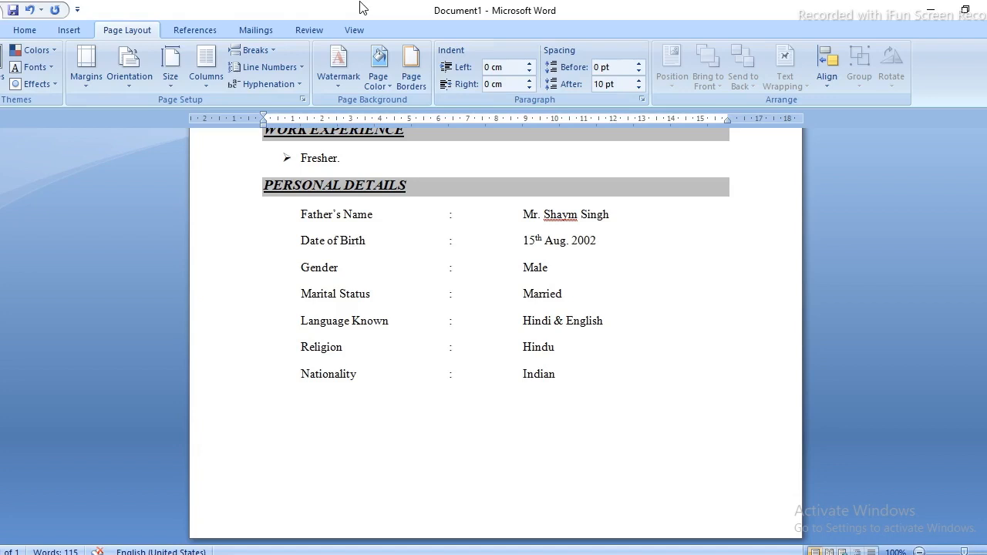
Type the declaration that all details furnished above are true to the best of my knowledge and belief.
{"action": "type", "text": "I here by del"}
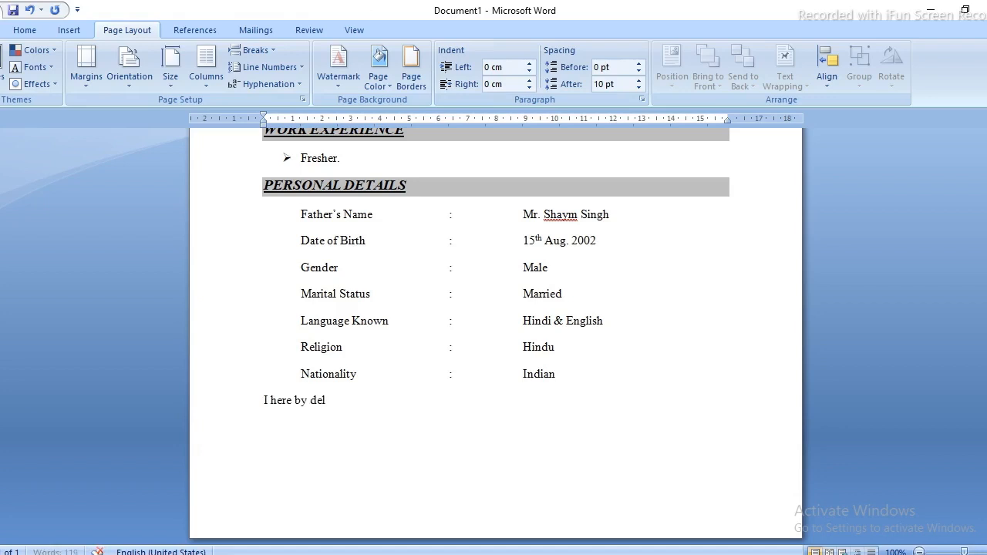
{"action": "type", "text": "are"}
{"action": "key", "text": "BackSpace"}
{"action": "key", "text": "BackSpace"}
{"action": "key", "text": "BackSpace"}
{"action": "key", "text": "BackSpace"}
{"action": "type", "text": "clare the all t"}
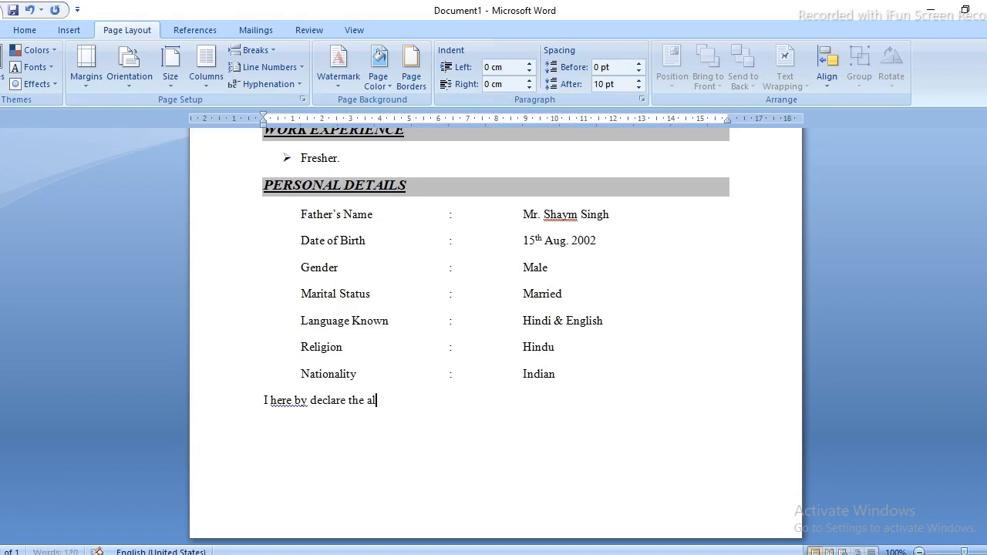
{"action": "type", "text": "he details fr"}
{"action": "key", "text": "BackSpace"}
{"action": "type", "text": "urnished abo"}
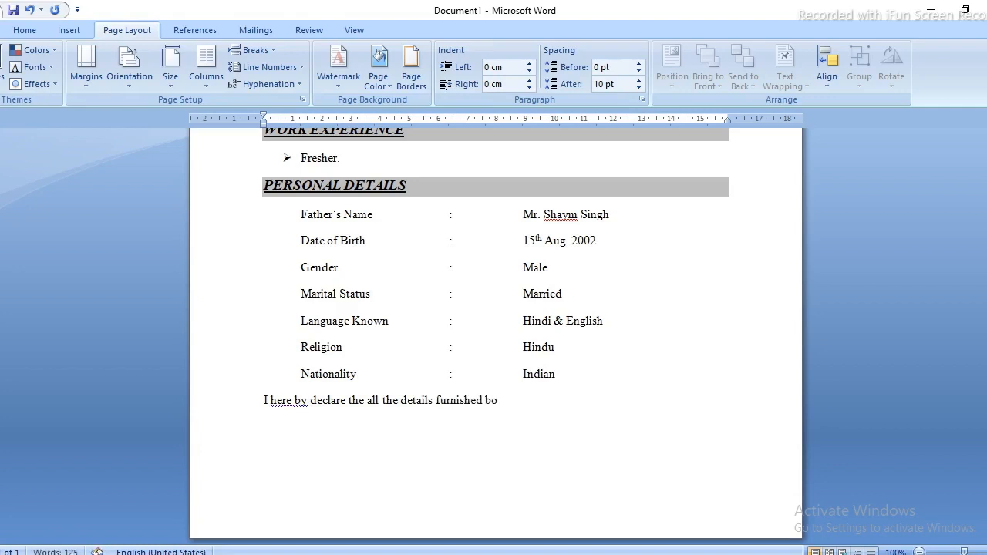
{"action": "key", "text": "BackSpace"}
{"action": "key", "text": "BackSpace"}
{"action": "type", "text": "abo"}
{"action": "type", "text": "ve a"}
{"action": "type", "text": "re"}
{"action": "type", "text": " are"}
{"action": "key", "text": "BackSpace"}
{"action": "key", "text": "BackSpace"}
{"action": "key", "text": "BackSpace"}
{"action": "type", "text": "true to the"}
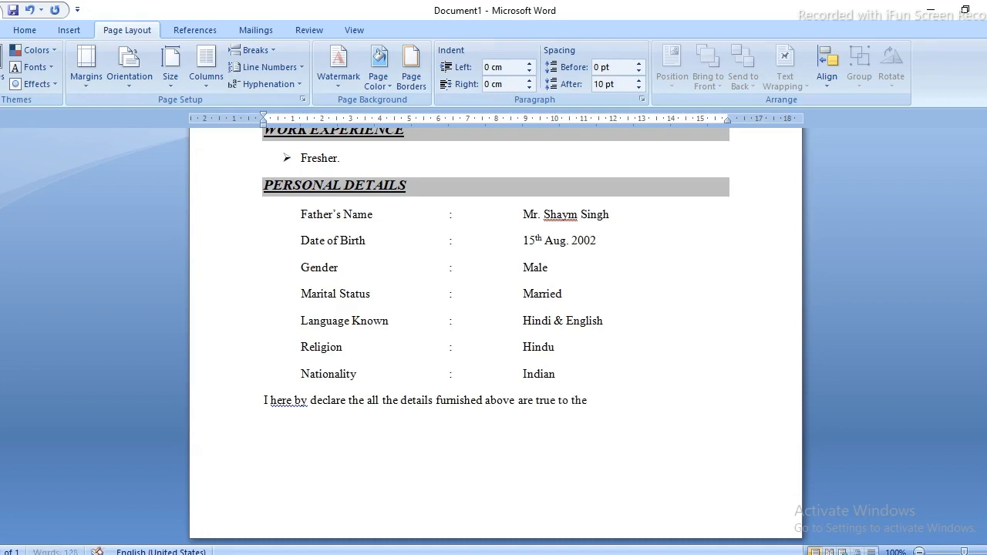
{"action": "type", "text": " best of my knowledge"}
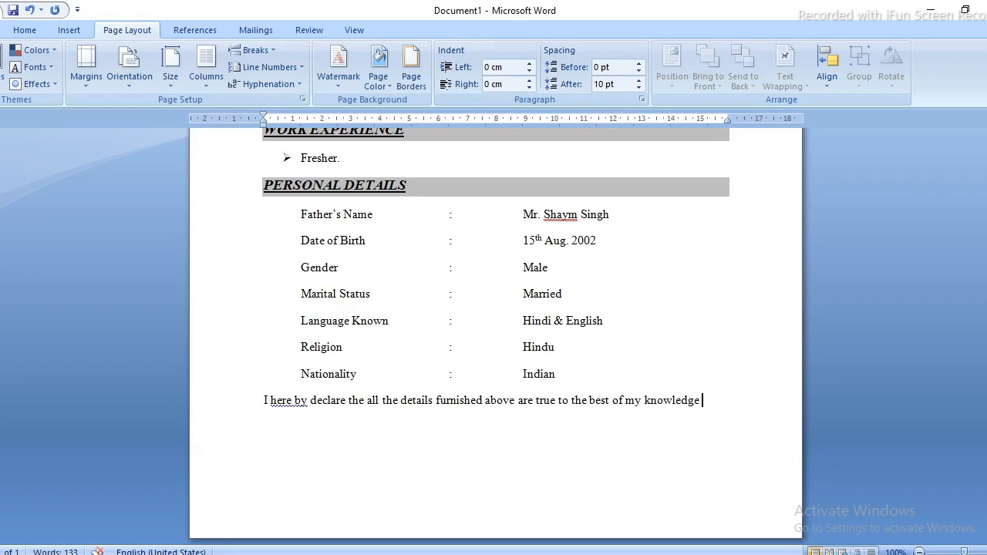
{"action": "type", "text": "and belief"}
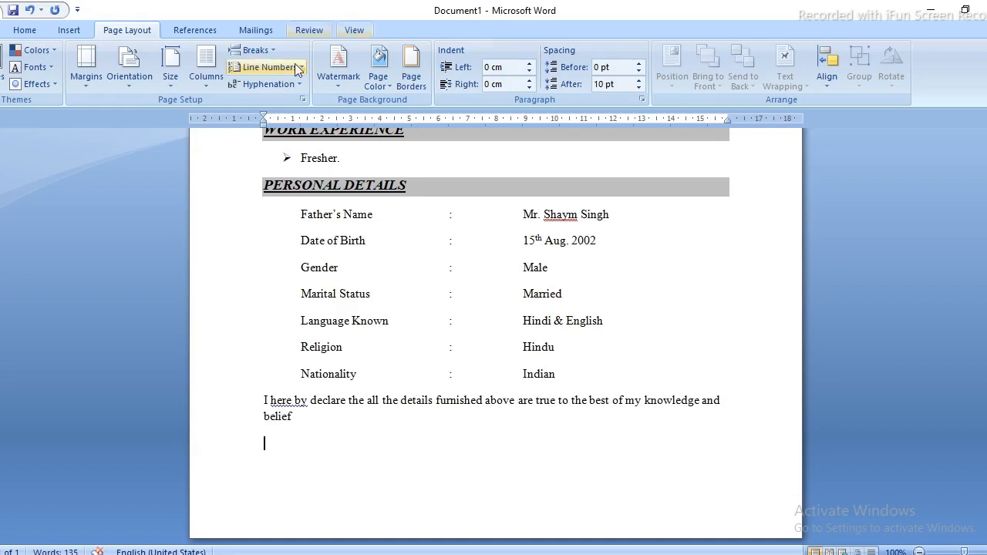
Type 'Date :' and 'Place :' on separate lines below the declaration.
{"action": "left_click", "coordinate": [15, 27]}
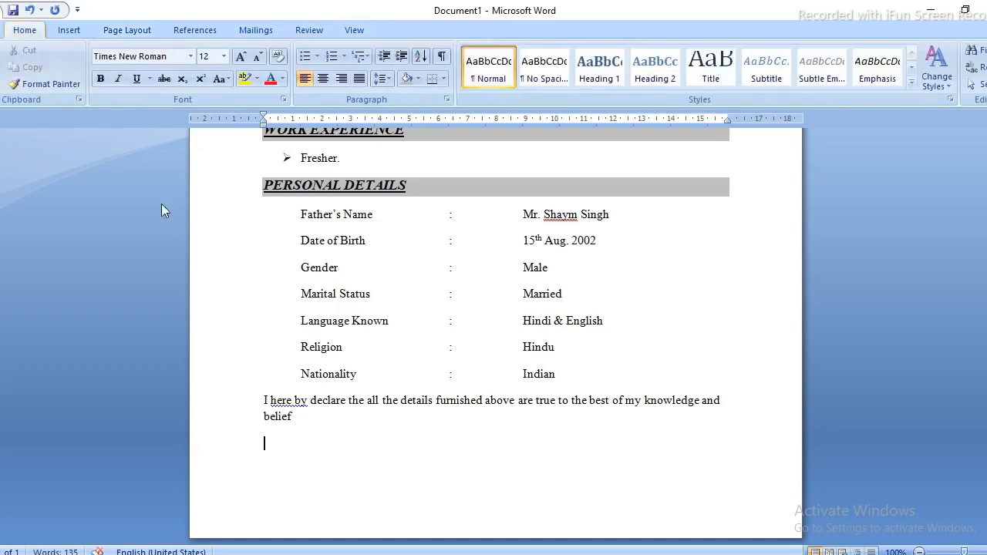
{"action": "type", "text": "Date"}
{"action": "type", "text": " ;"}
{"action": "key", "text": "BackSpace"}
{"action": "type", "text": ":"}
{"action": "key", "text": "ctrl+Return"}
{"action": "left_click", "coordinate": [307, 375]}
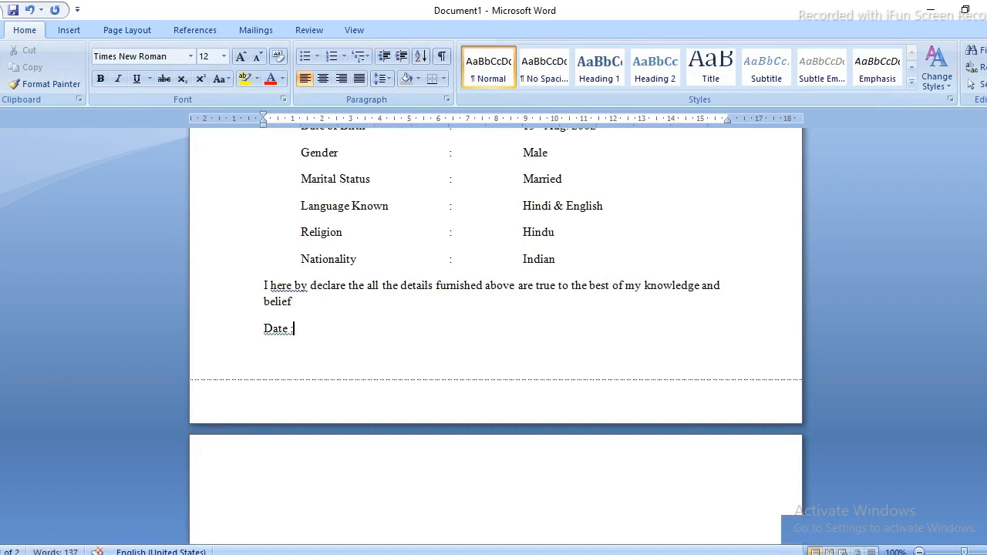
{"action": "key", "text": "Delete"}
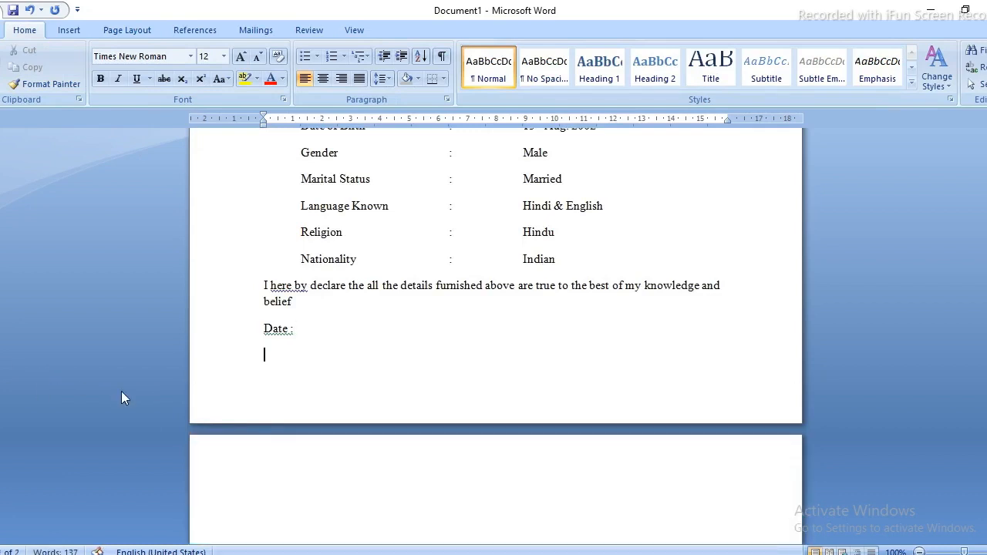
{"action": "key", "text": "Return"}
{"action": "type", "text": "lace :"}
{"action": "key", "text": "Tab"}
{"action": "key", "text": "Tab"}
Add 'Signature' at the right of the Date line, correcting its misspelling.
{"action": "key", "text": "Up"}
{"action": "key", "text": "Tab"}
{"action": "key", "text": "Tab"}
{"action": "key", "text": "Tab"}
{"action": "key", "text": "Tab"}
{"action": "key", "text": "Tab"}
{"action": "key", "text": "Tab"}
{"action": "type", "text": "Sing"}
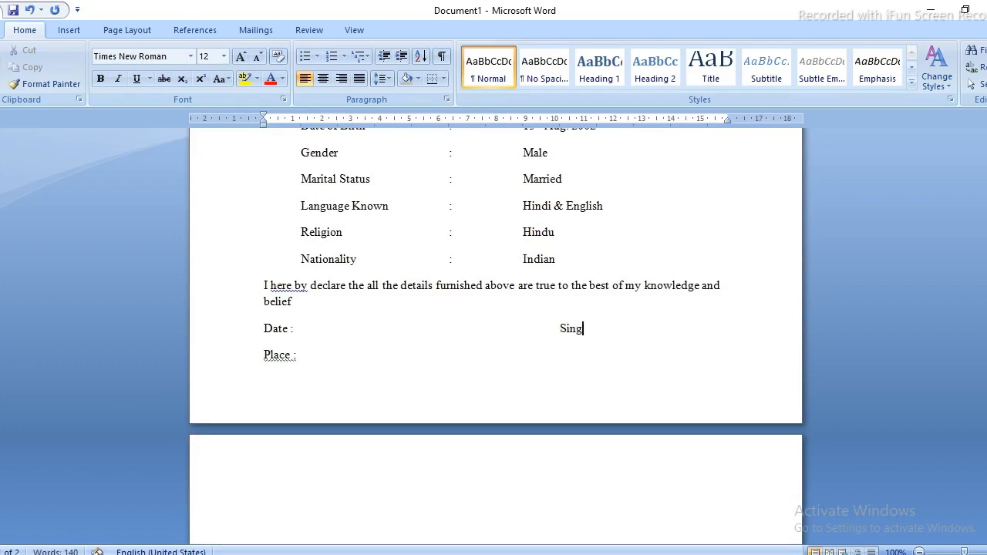
{"action": "type", "text": "natue"}
{"action": "key", "text": "Return"}
{"action": "key", "text": "Return"}
{"action": "key", "text": "Return"}
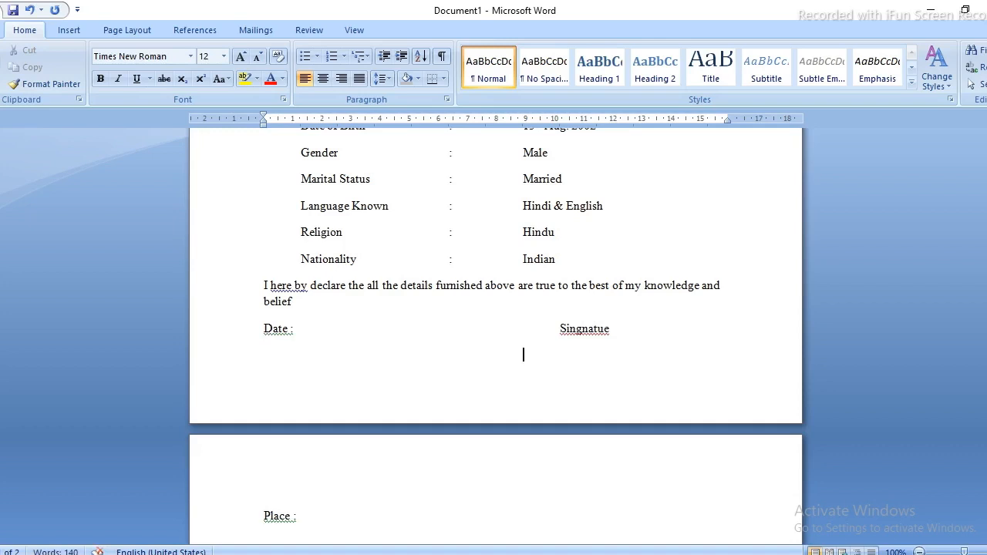
{"action": "scroll", "coordinate": [594, 324], "scroll_direction": "up", "scroll_amount": 1}
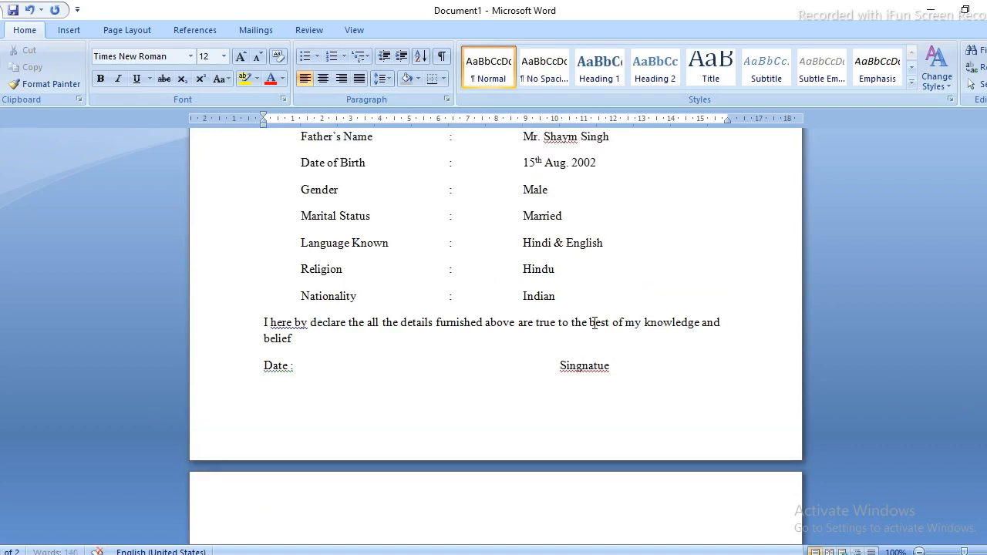
{"action": "right_click", "coordinate": [592, 365]}
{"action": "left_click", "coordinate": [587, 365]}
{"action": "right_click", "coordinate": [585, 365]}
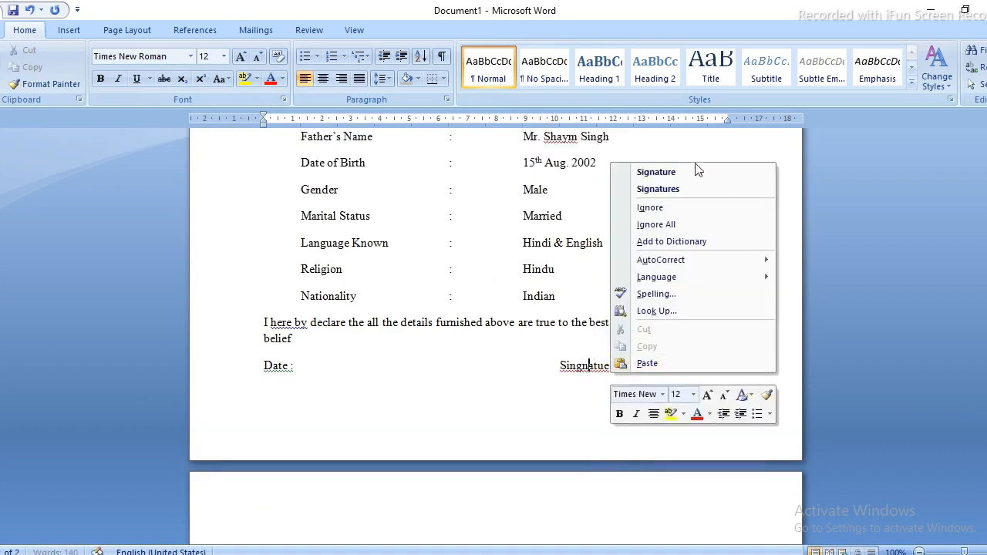
{"action": "left_click", "coordinate": [675, 178]}
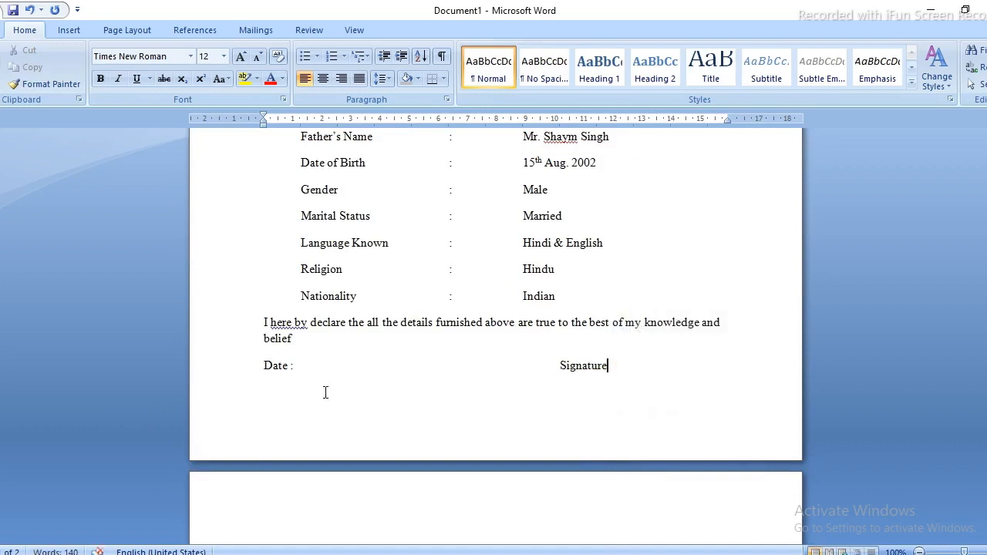
Type the applicant's name at the right of the Place line in bold 12 pt.
{"action": "left_click", "coordinate": [273, 402]}
{"action": "key", "text": "ctrl+z"}
{"action": "key", "text": "ctrl+z"}
{"action": "key", "text": "Delete"}
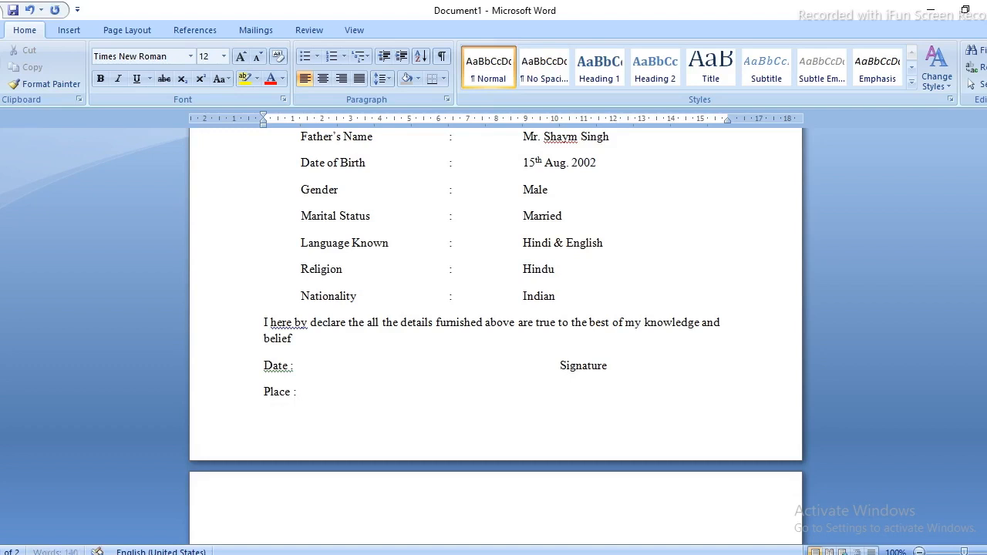
{"action": "type", "text": "Deepak"}
{"action": "key", "text": "shift+Home"}
{"action": "key", "text": "ctrl+b"}
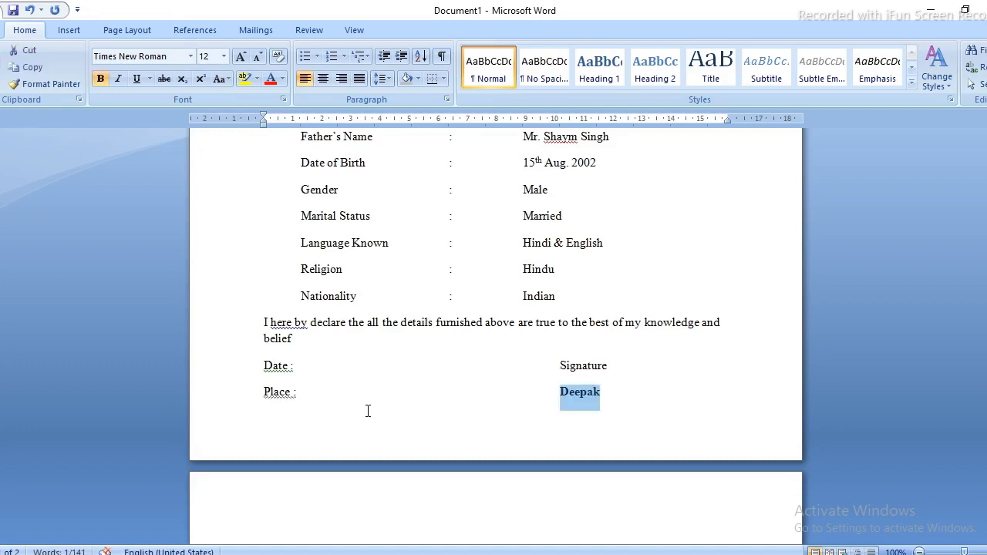
{"action": "key", "text": "ctrl+shift+period"}
{"action": "key", "text": "ctrl+shift+comma"}
{"action": "left_click_drag", "start_coordinate": [986, 283], "coordinate": [986, 162]}
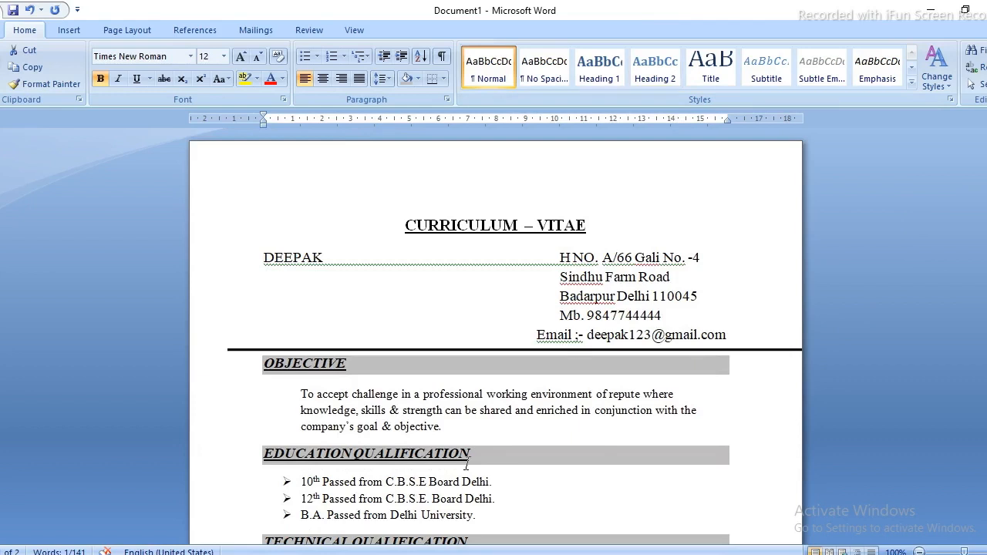
Turn on Show/Hide ¶ and scroll through the CV to check tabs and paragraph marks.
{"action": "left_click", "coordinate": [442, 60]}
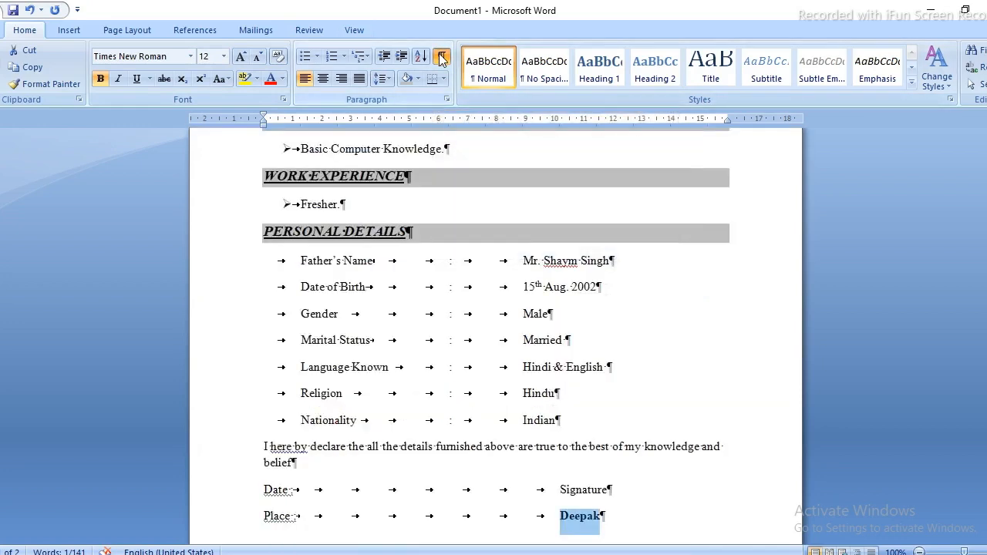
{"action": "left_click_drag", "start_coordinate": [984, 296], "coordinate": [984, 197]}
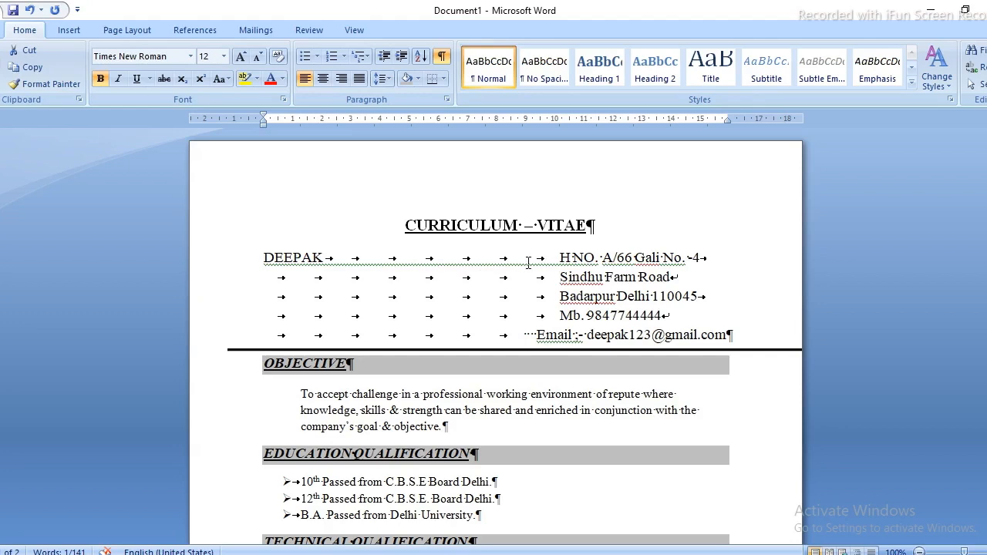
{"action": "left_click_drag", "start_coordinate": [986, 145], "coordinate": [986, 209]}
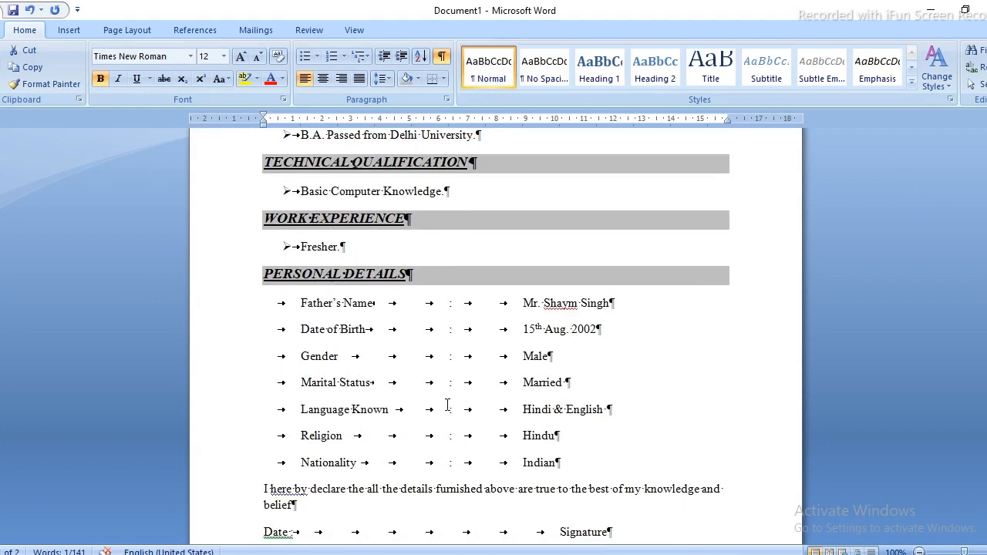
{"action": "scroll", "coordinate": [495, 337], "scroll_direction": "down", "scroll_amount": 4}
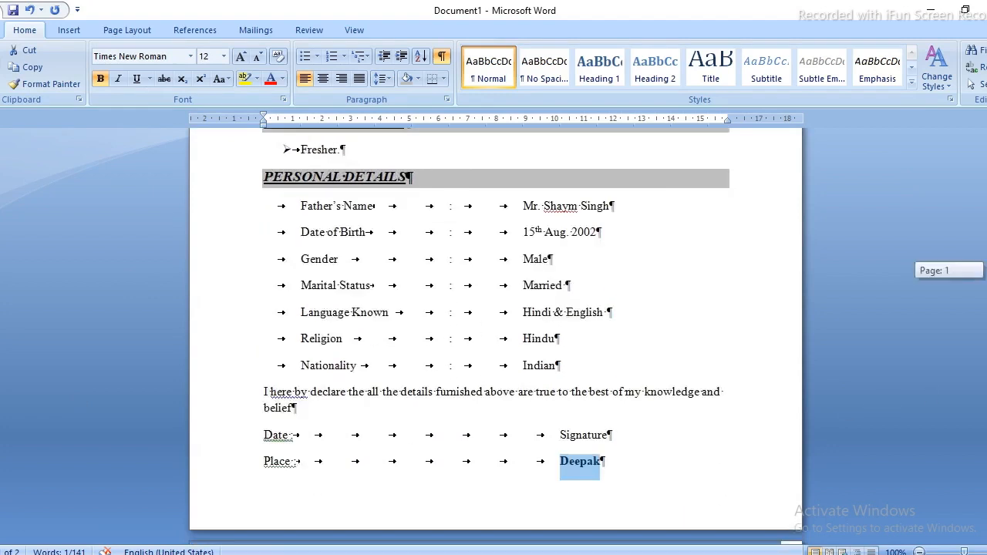
{"action": "scroll", "coordinate": [496, 336], "scroll_direction": "up", "scroll_amount": 12}
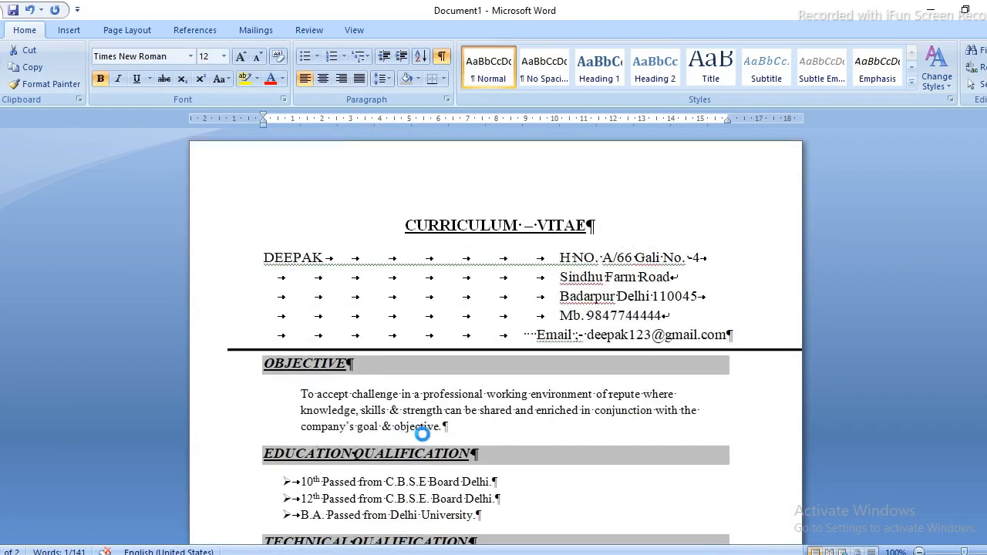
Save the CV as a Word document named CURRICULUM.
{"action": "key", "text": "ctrl+s"}
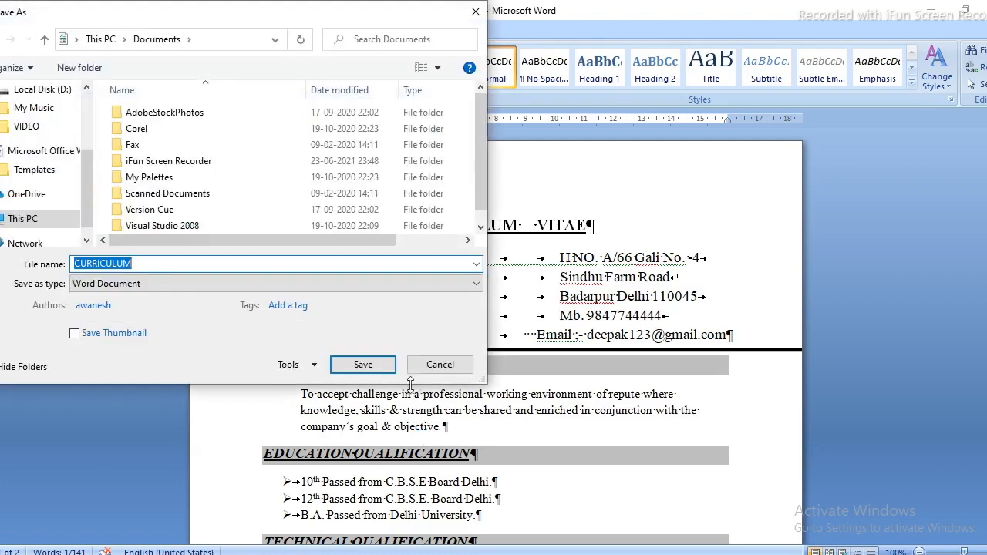
{"action": "scroll", "coordinate": [84, 100], "scroll_direction": "up", "scroll_amount": 3}
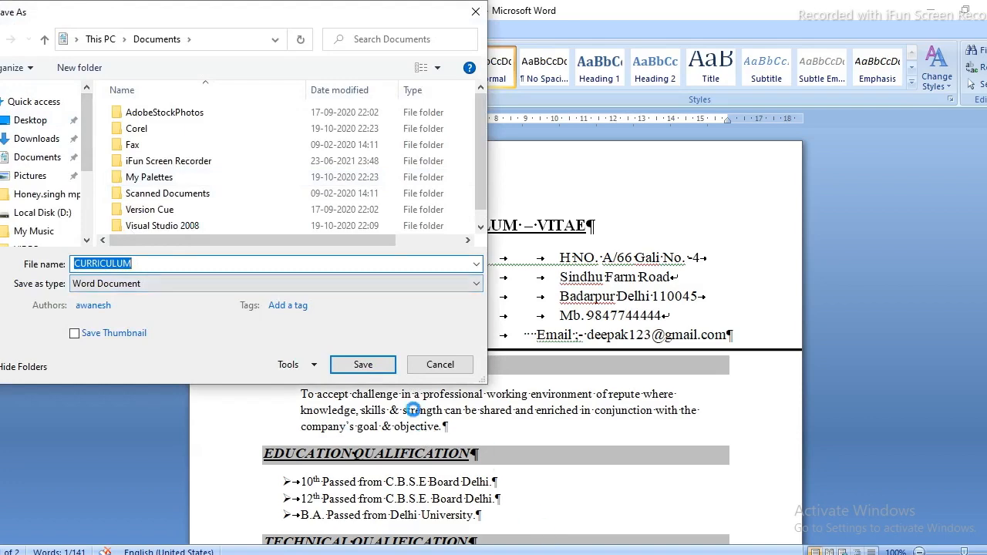
{"action": "left_click", "coordinate": [362, 366]}
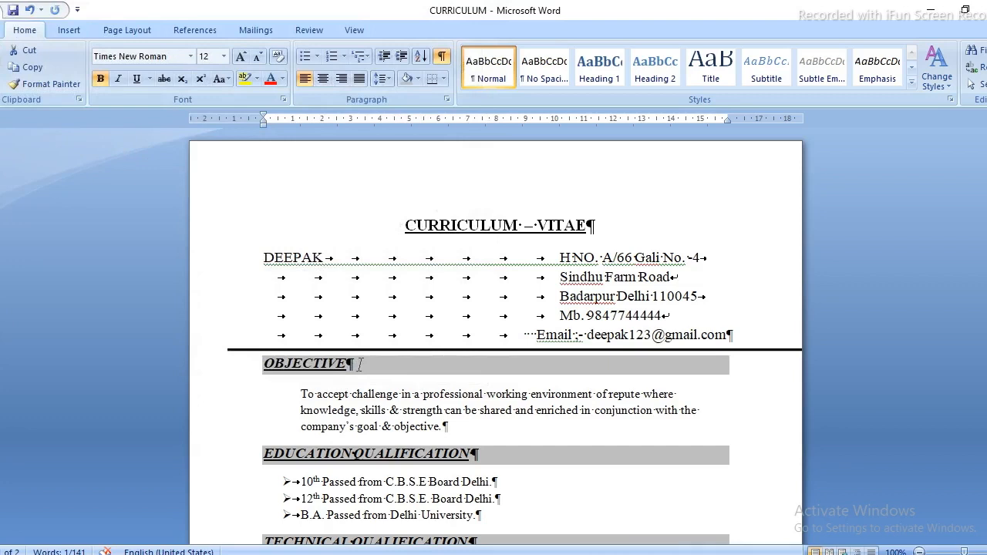
{"action": "mouse_move", "coordinate": [986, 206]}
{"action": "left_mouse_down"}
{"action": "mouse_move", "coordinate": [986, 340]}
{"action": "mouse_move", "coordinate": [986, 206]}
{"action": "left_mouse_up"}
Hide the formatting marks and open the CV in Print Preview.
{"action": "left_click", "coordinate": [445, 59]}
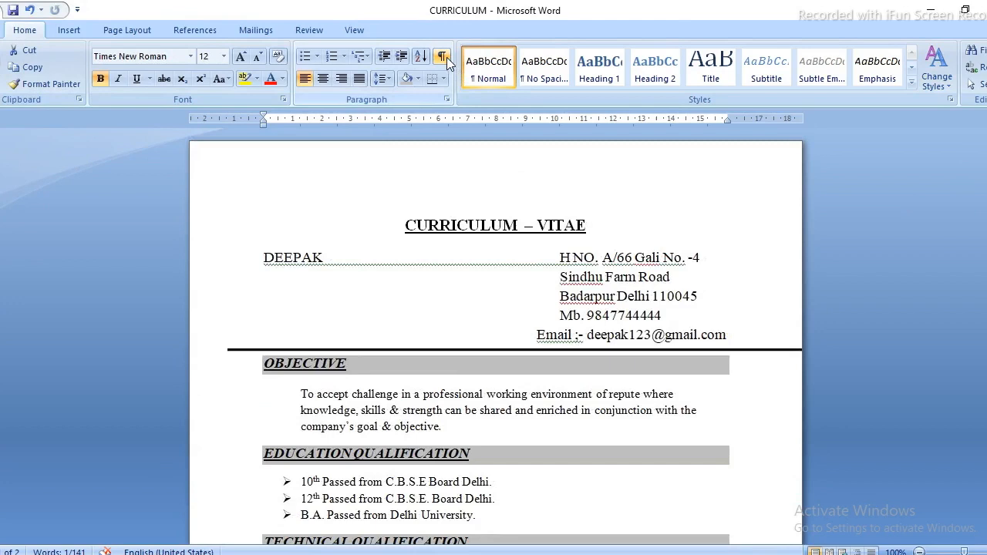
{"action": "left_click", "coordinate": [11, 12]}
{"action": "mouse_move", "coordinate": [23, 188]}
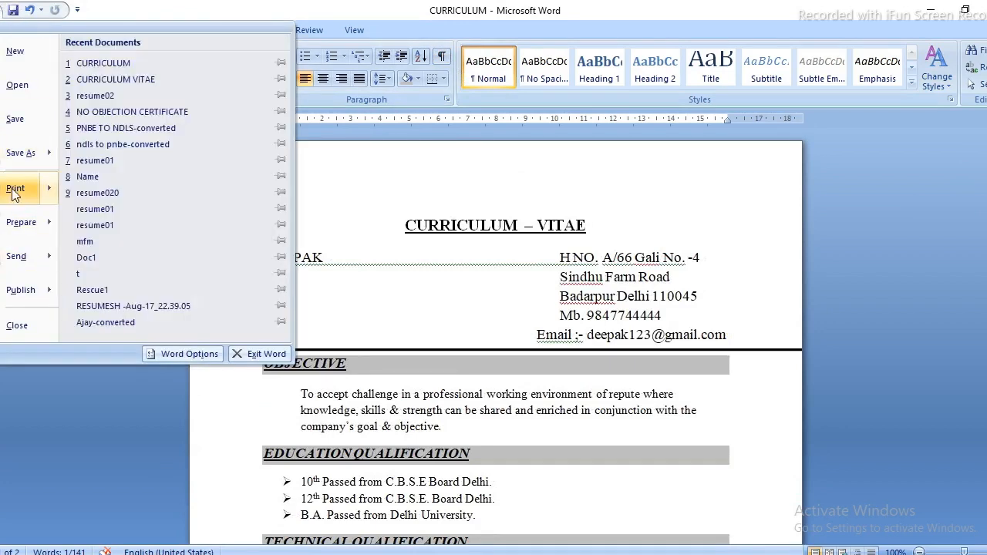
{"action": "left_click", "coordinate": [129, 158]}
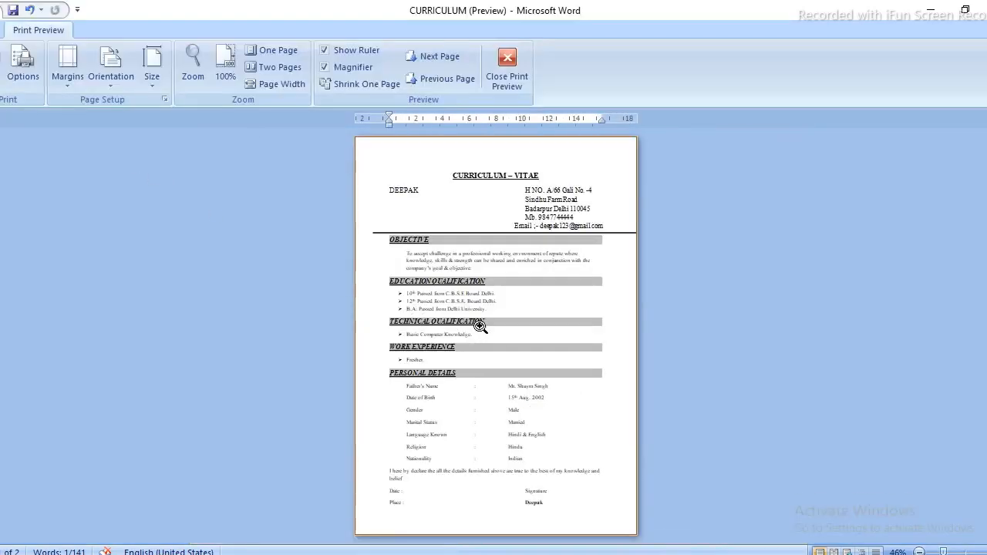
Zoom the preview to 100%, scroll through the pages, then close Print Preview.
{"action": "left_click", "coordinate": [490, 313]}
{"action": "left_click_drag", "start_coordinate": [985, 240], "coordinate": [985, 452]}
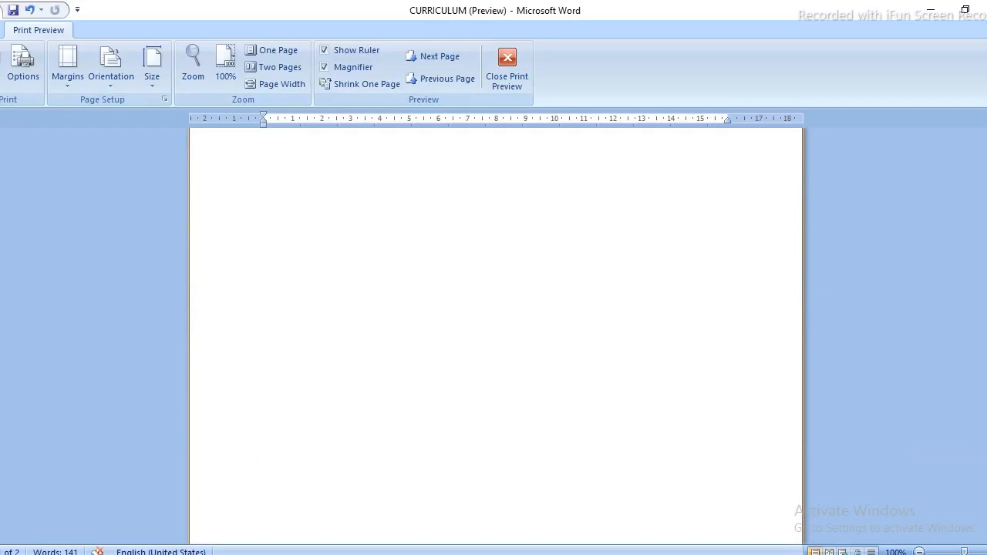
{"action": "scroll", "coordinate": [496, 336], "scroll_direction": "up", "scroll_amount": 5}
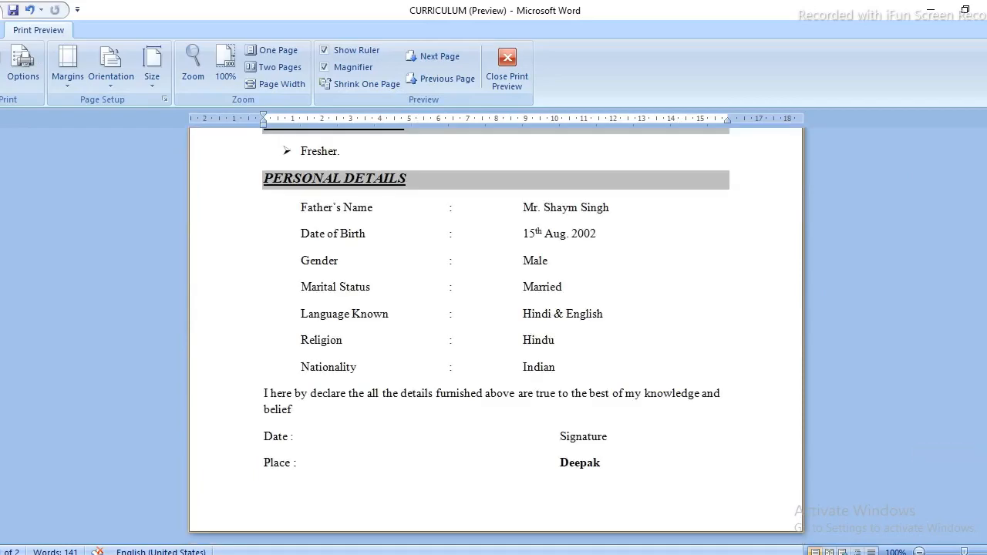
{"action": "left_click_drag", "start_coordinate": [986, 316], "coordinate": [985, 166]}
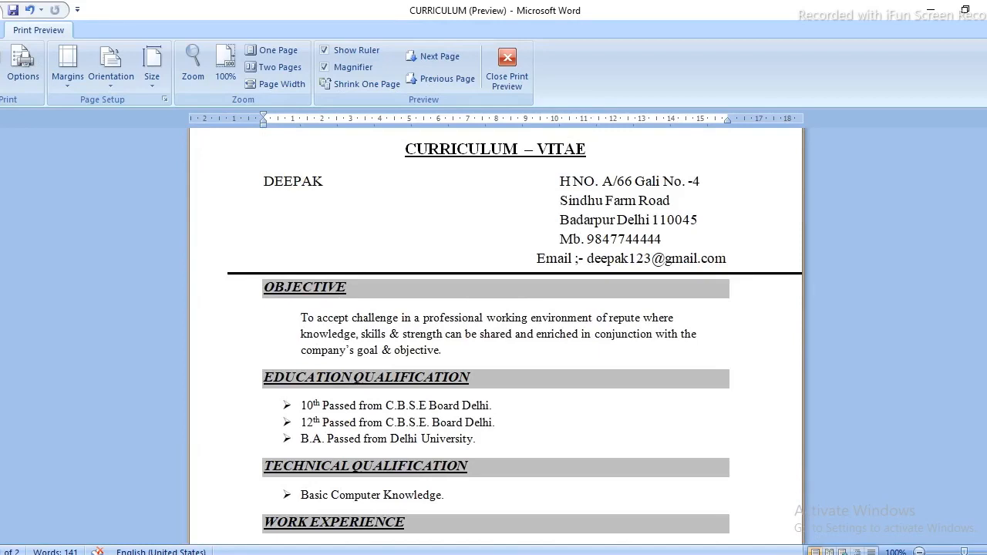
{"action": "left_click_drag", "start_coordinate": [985, 227], "coordinate": [986, 193]}
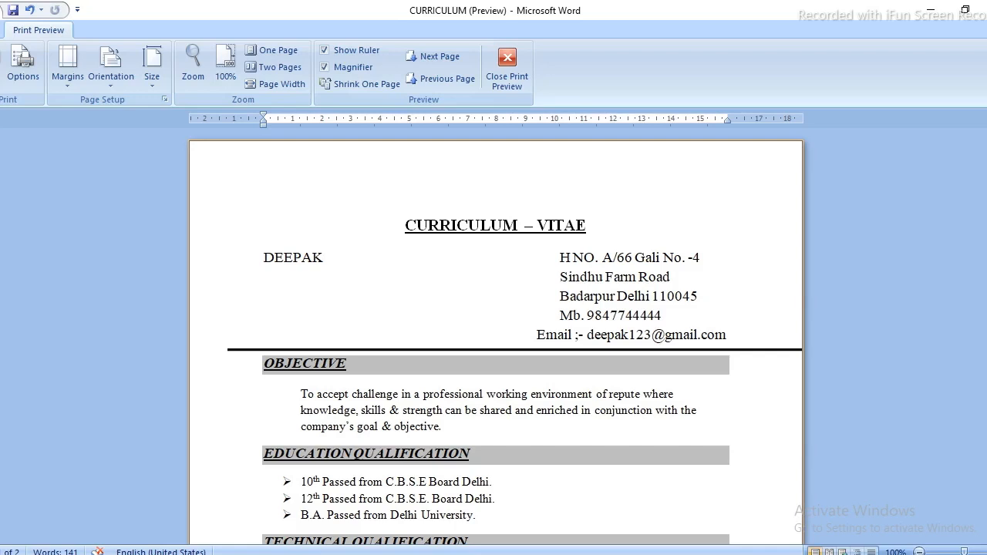
{"action": "left_click", "coordinate": [514, 54]}
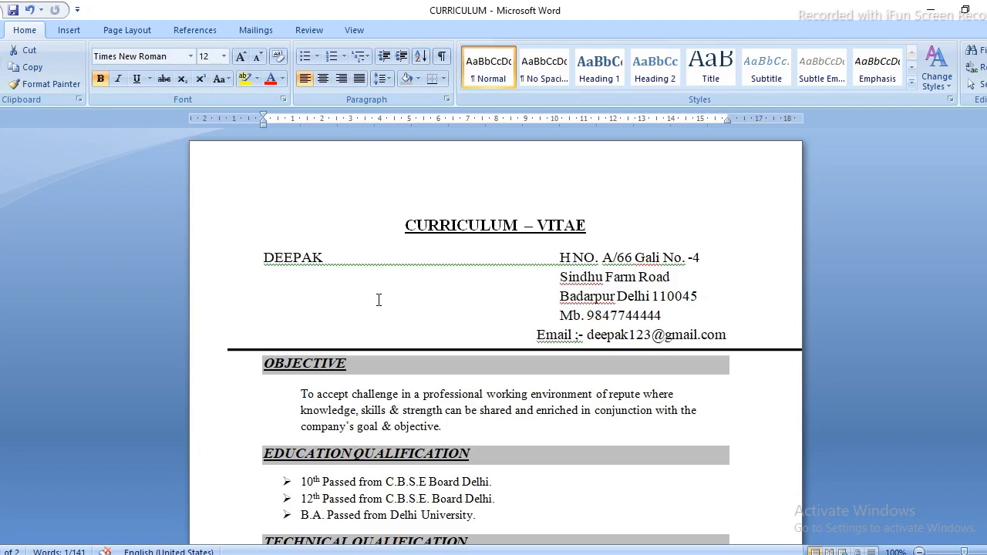
Scroll the CV in normal editing view to review the shaded headings.
{"action": "mouse_move", "coordinate": [986, 181]}
{"action": "left_mouse_down"}
{"action": "mouse_move", "coordinate": [986, 224]}
{"action": "mouse_move", "coordinate": [986, 181]}
{"action": "left_mouse_up"}
{"action": "left_click_drag", "start_coordinate": [986, 181], "coordinate": [986, 195]}
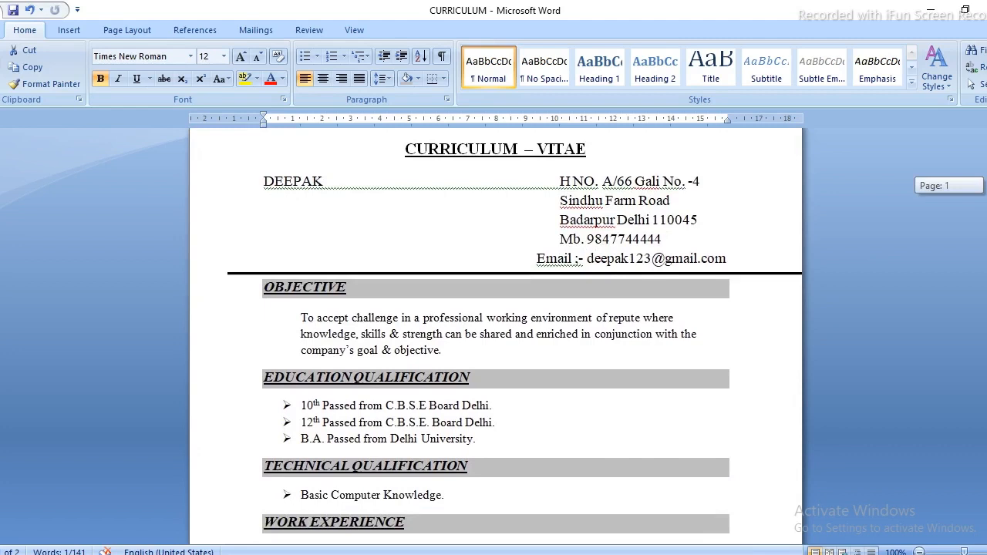